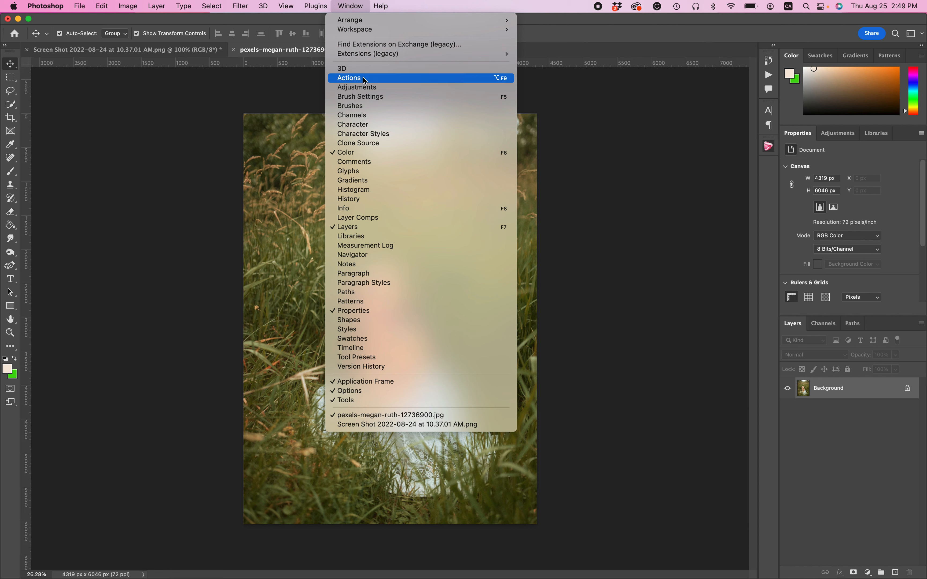
- Show the Actions panel and collapse the Lumina Collection action set
click(364, 78)
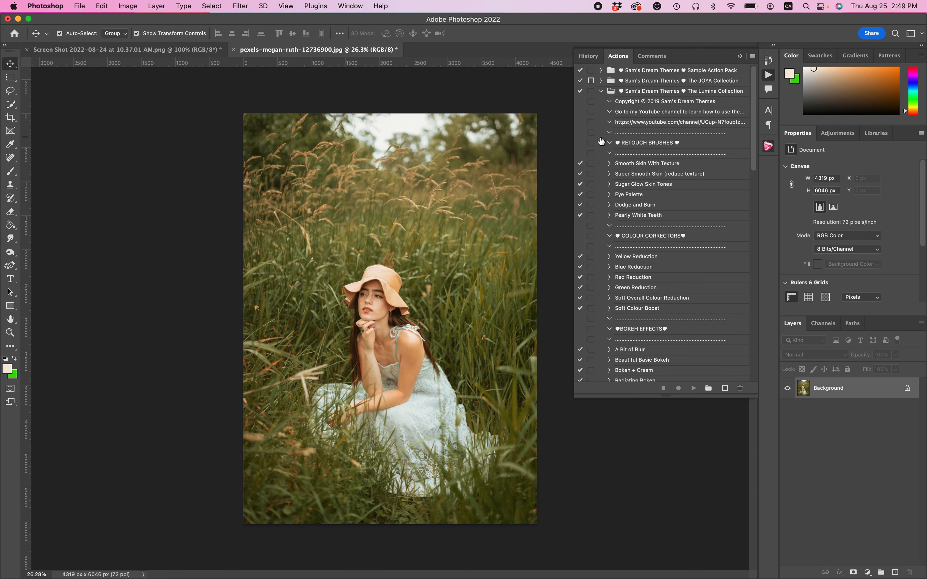
click(601, 91)
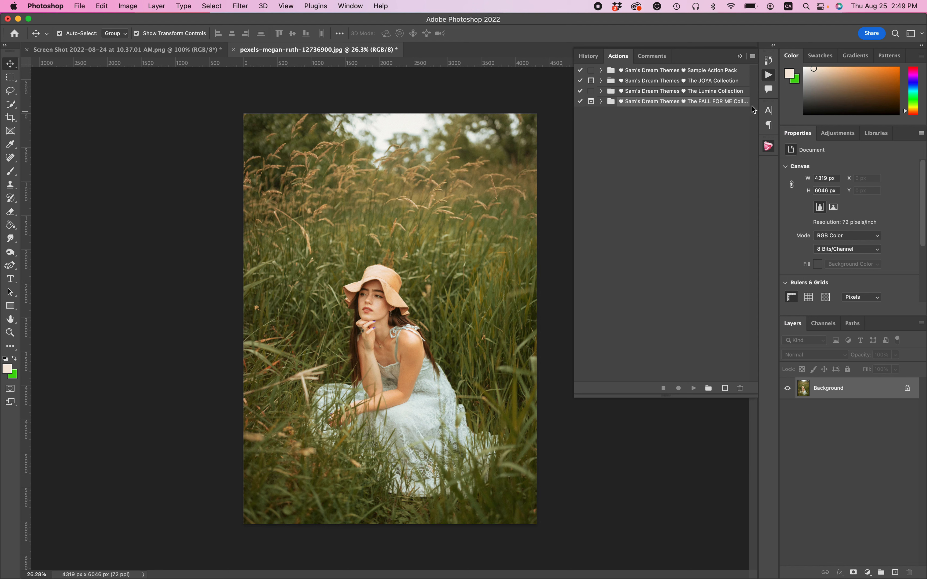
- Load the action file ActionPackSamsDreamThemes.atn from the ActionsSamsDreamThemes folder
click(753, 57)
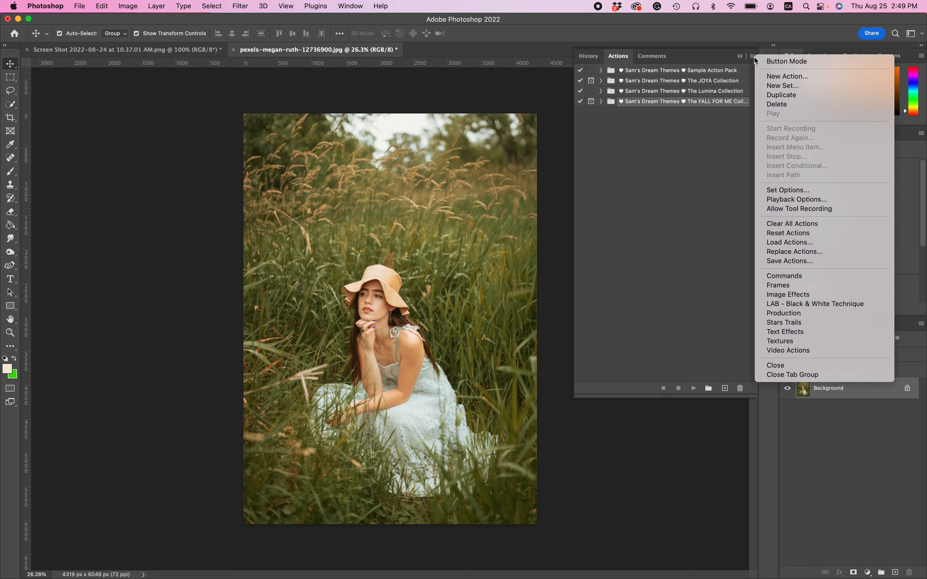
click(789, 242)
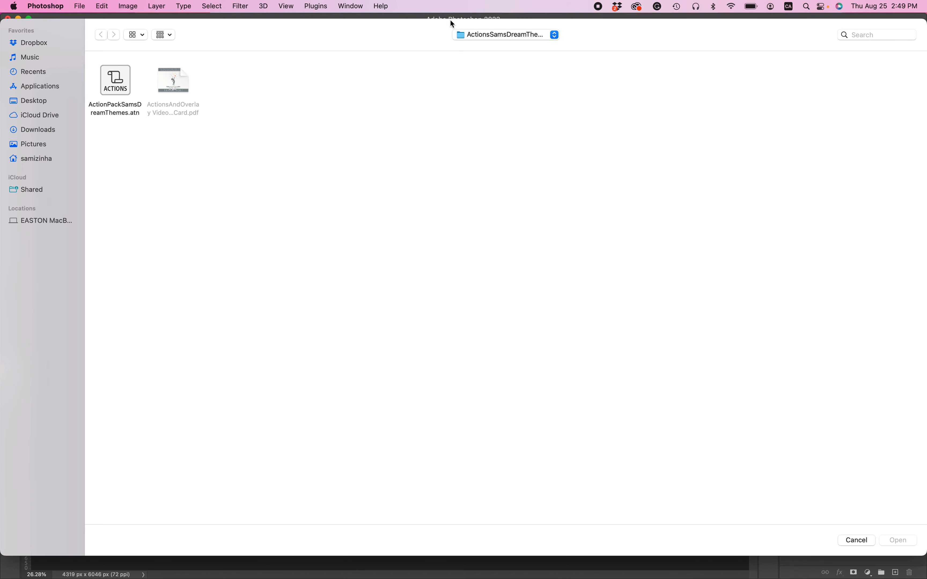
click(476, 37)
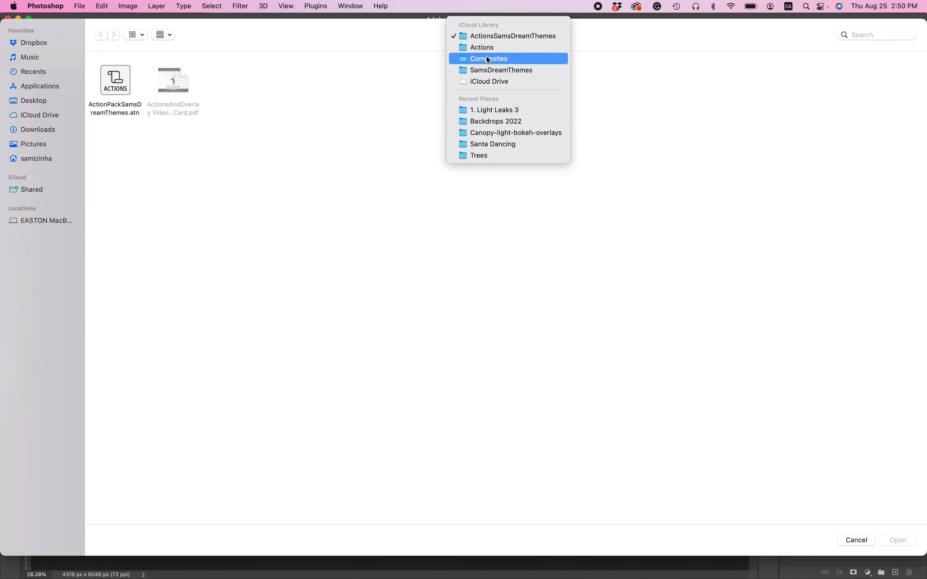
click(487, 37)
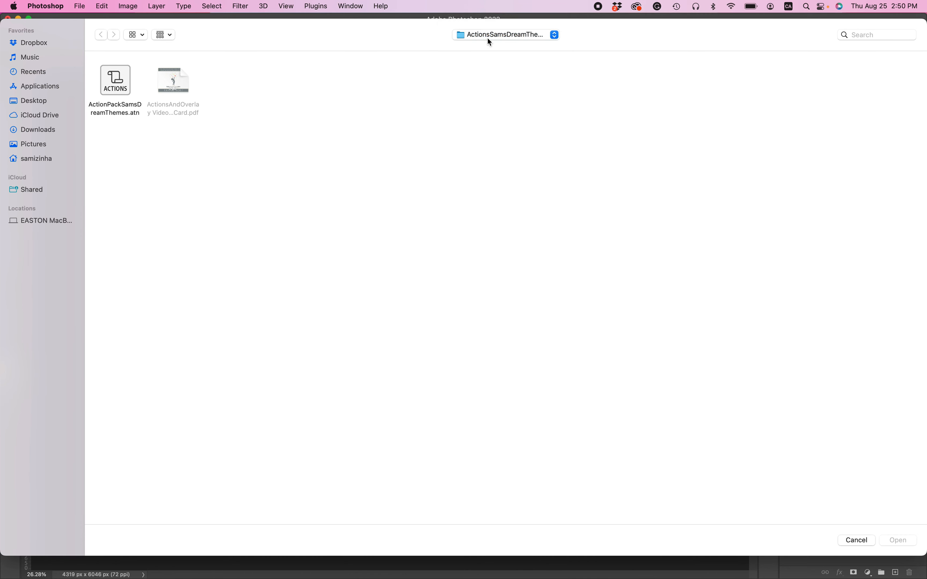
click(114, 90)
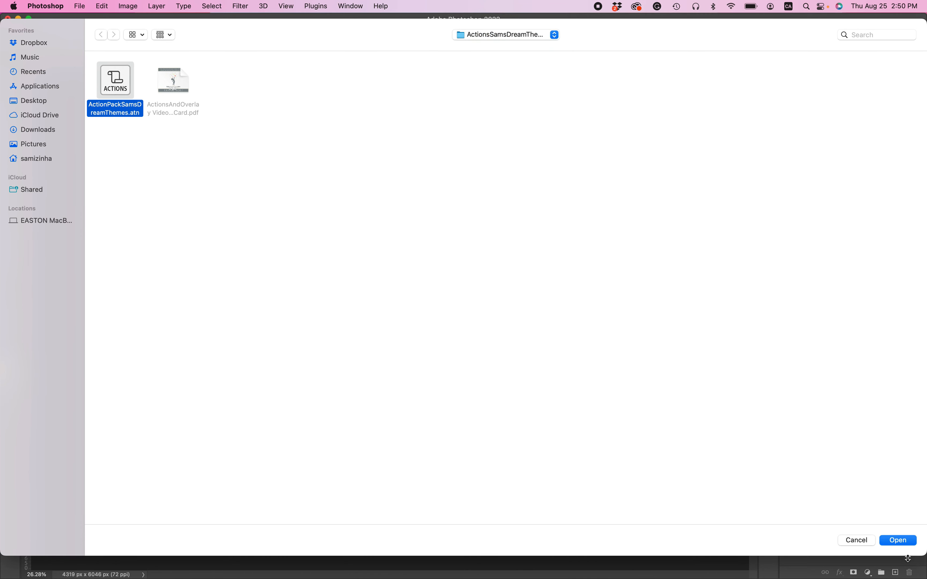
click(900, 541)
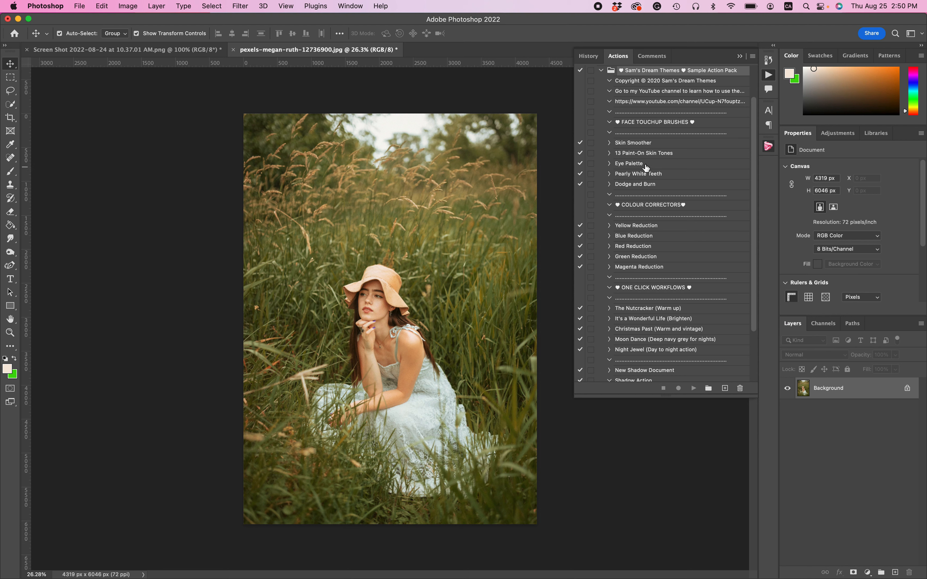
- Collapse the duplicate Sample Action Pack set at the end of the actions list and delete it
scroll(652, 161, up, 2)
click(600, 112)
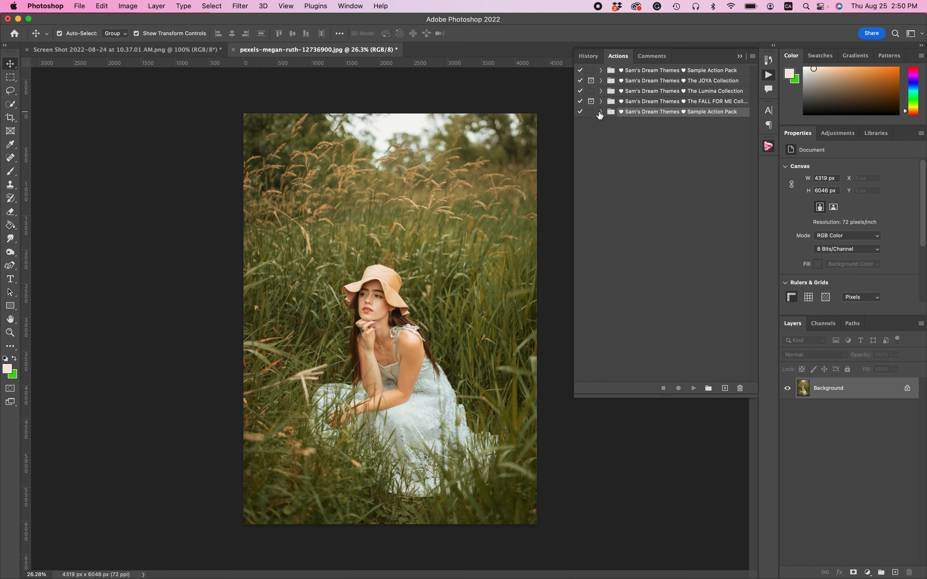
click(740, 388)
click(496, 212)
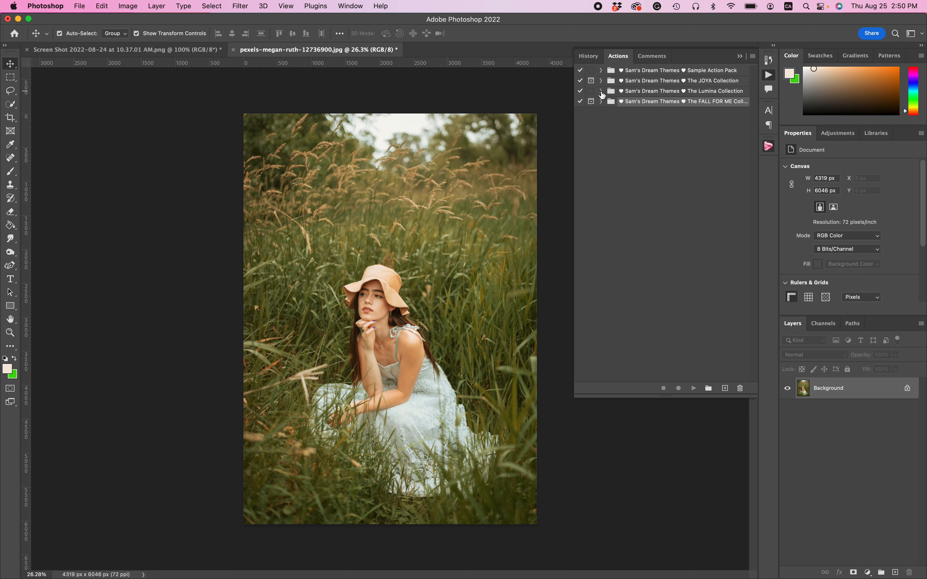
- Expand the Lumina Collection action set and run its Smooth Skin With Texture action on the portrait
click(601, 91)
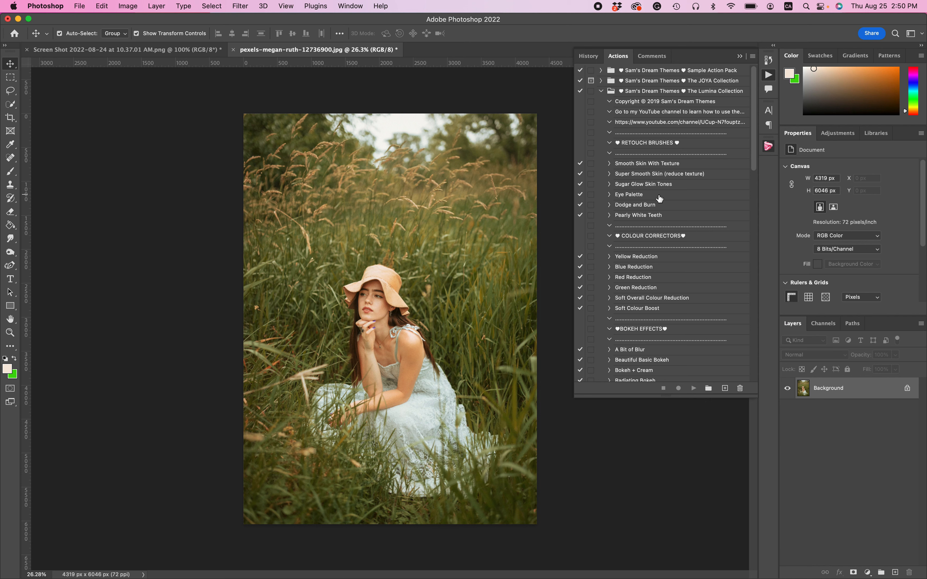
scroll(665, 212, down, 10)
scroll(664, 212, up, 10)
scroll(388, 240, up, 10)
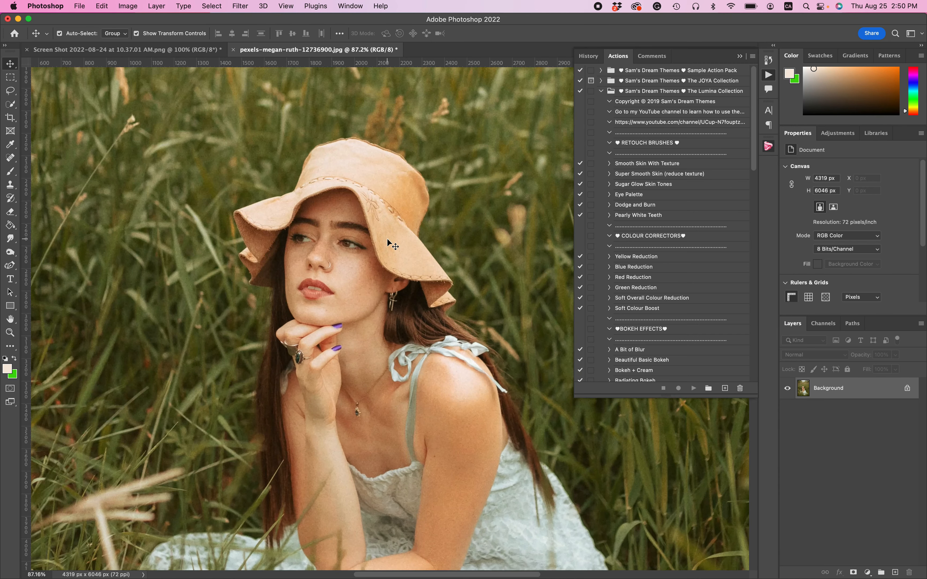
scroll(386, 239, up, 5)
scroll(387, 238, down, 2)
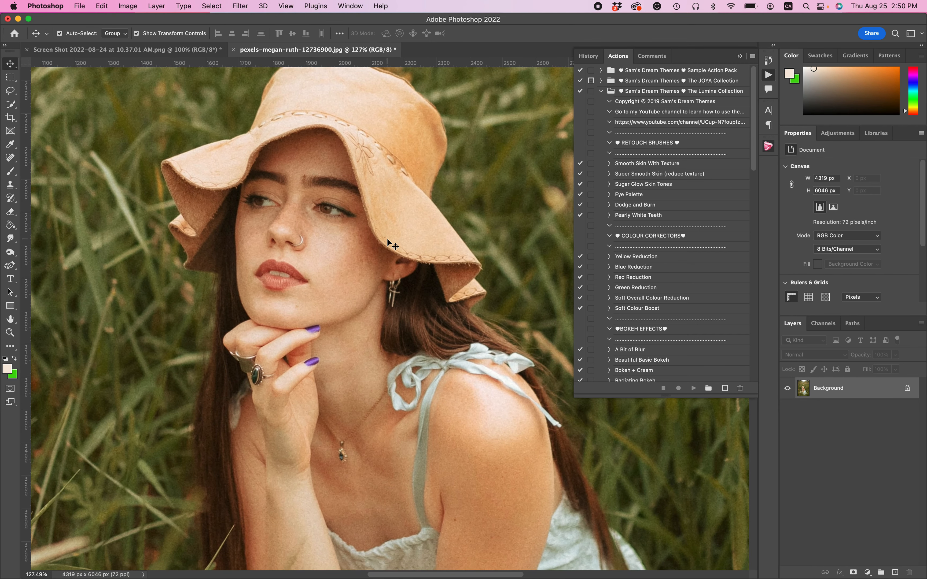
click(638, 166)
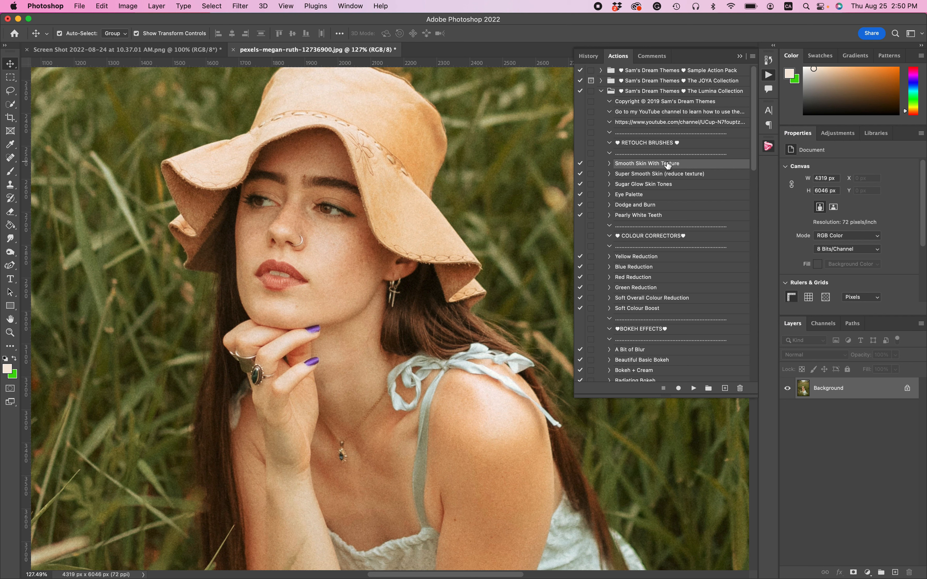
click(693, 389)
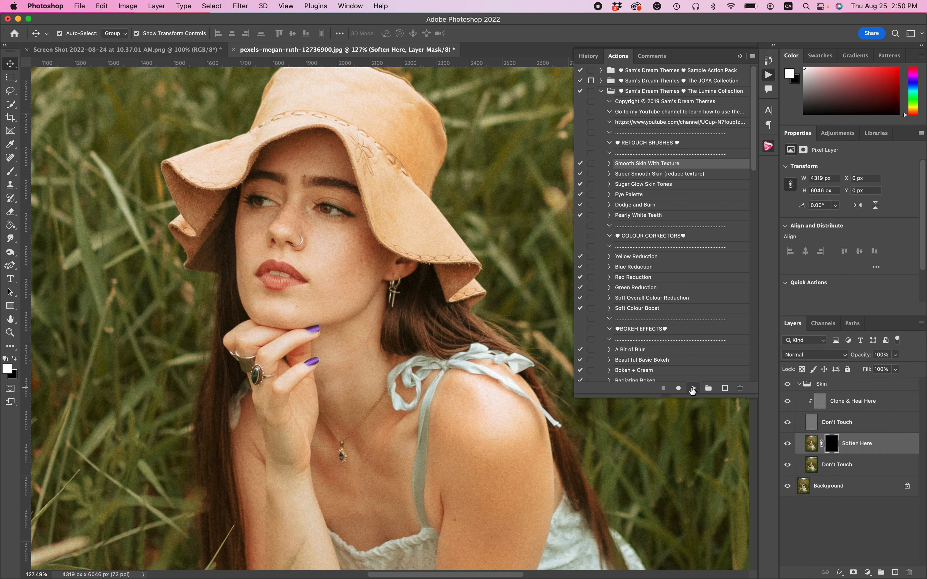
- On the Clone & Heal Here layer, retouch blemishes on the woman's forehead and cheek with a 20 px Spot Healing Brush
click(847, 402)
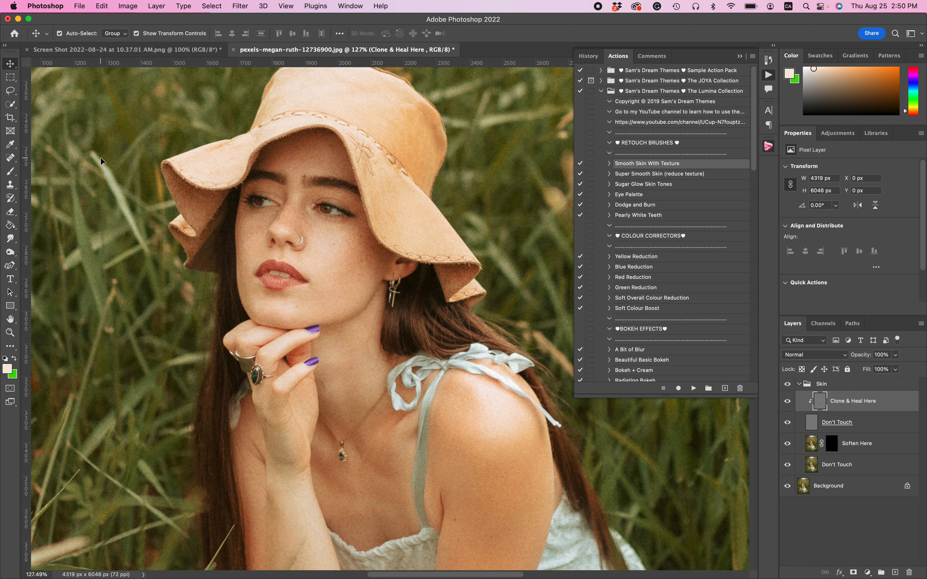
click(8, 160)
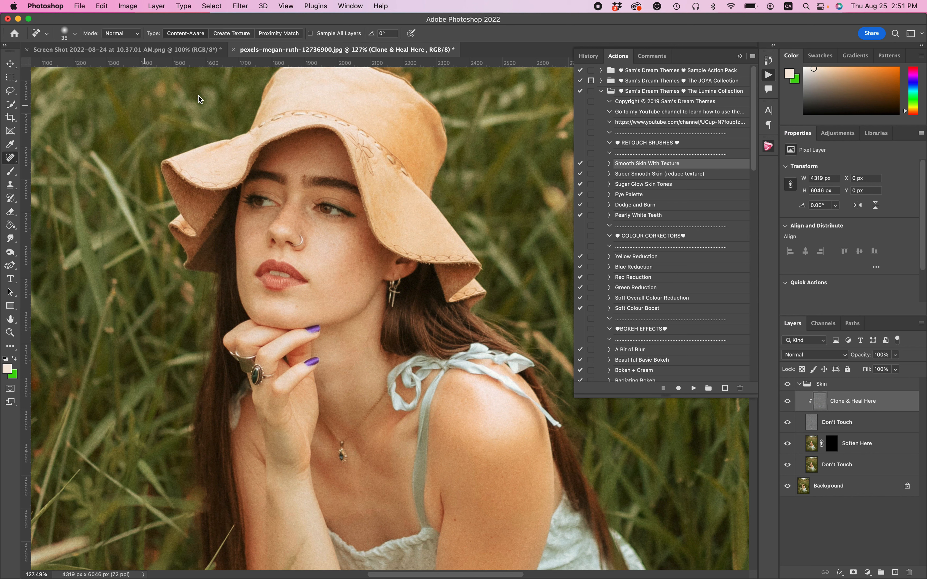
key(bracketleft)
right_click(11, 157)
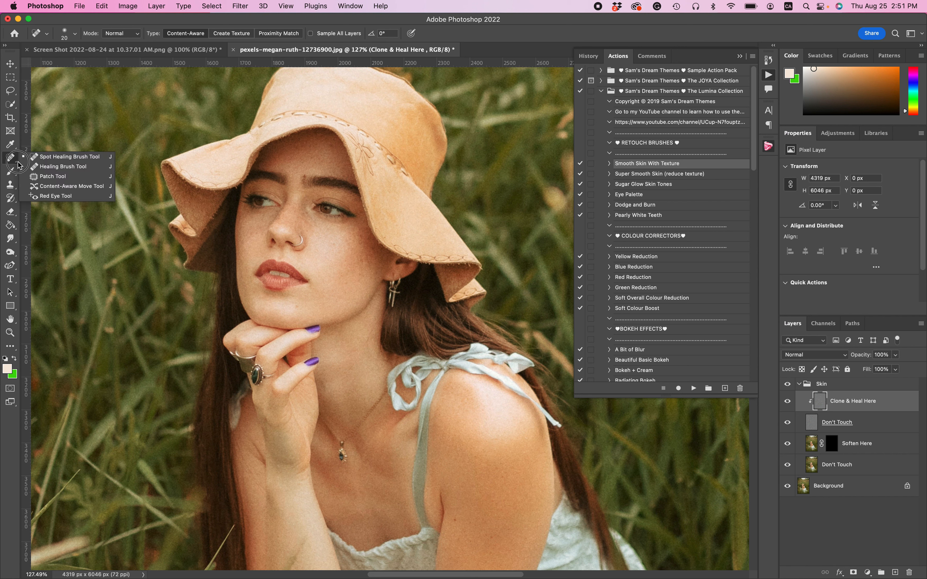
click(45, 161)
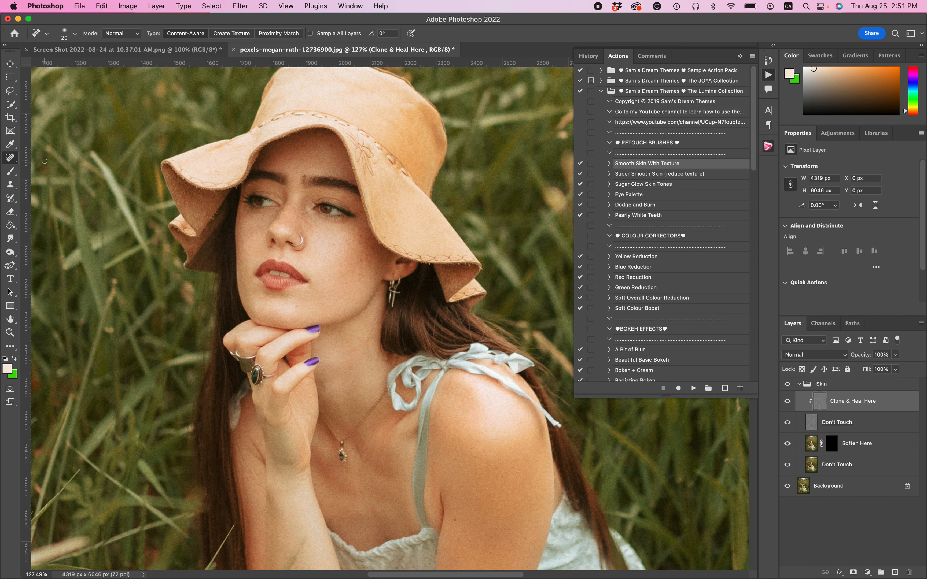
click(327, 147)
click(362, 259)
click(300, 175)
scroll(250, 160, down, 10)
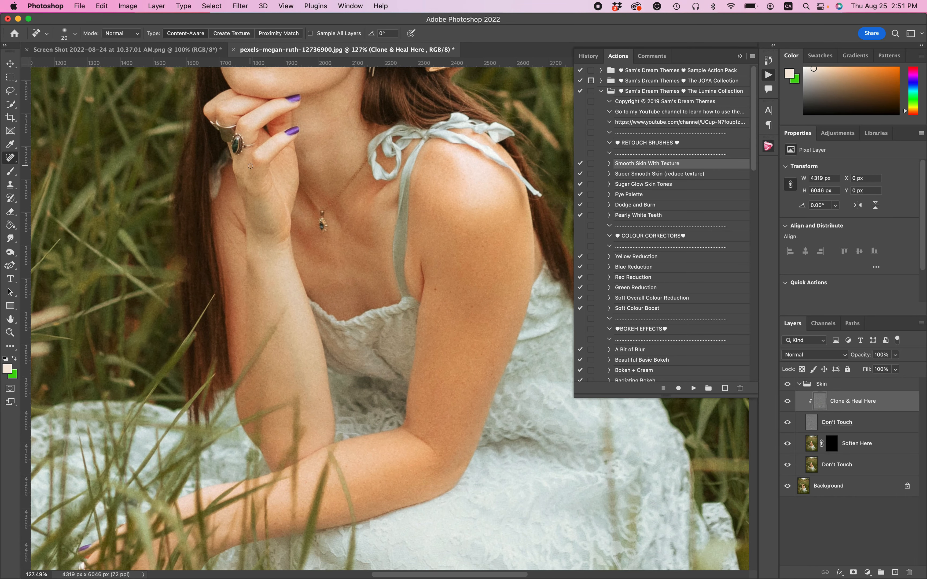
scroll(250, 166, down, 5)
scroll(251, 166, up, 5)
scroll(251, 166, right, 1)
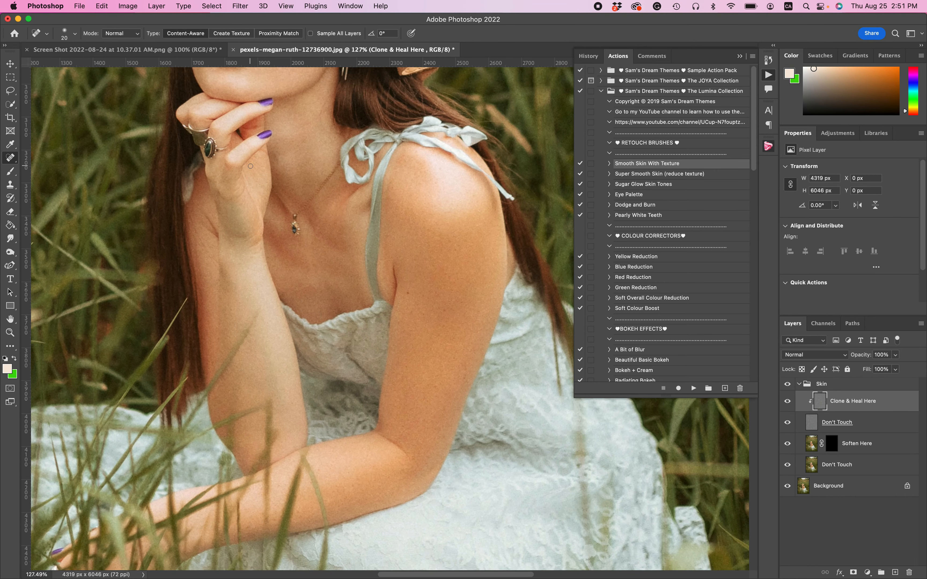
scroll(250, 166, up, 10)
scroll(245, 165, left, 1)
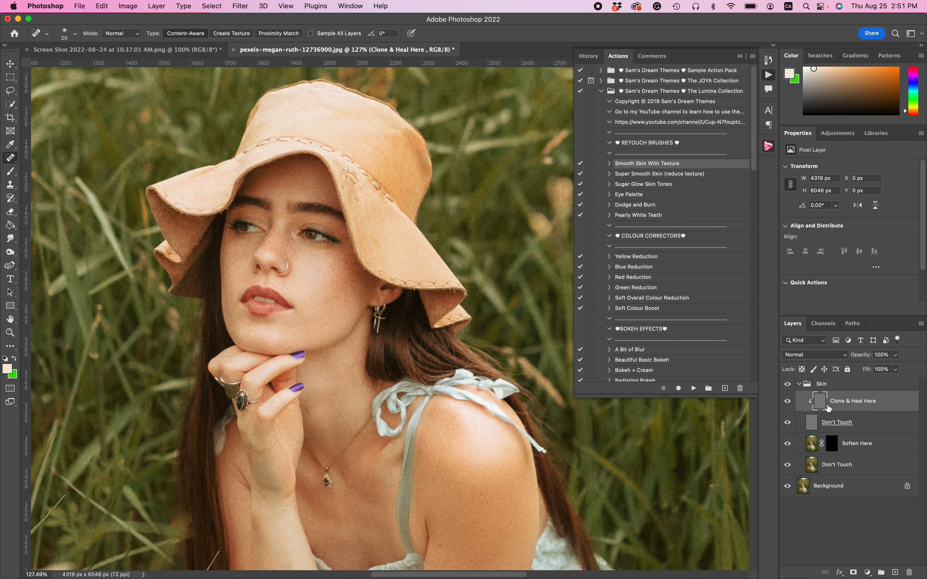
- Target the layer mask of the Soften Here layer and activate the Brush tool
click(813, 426)
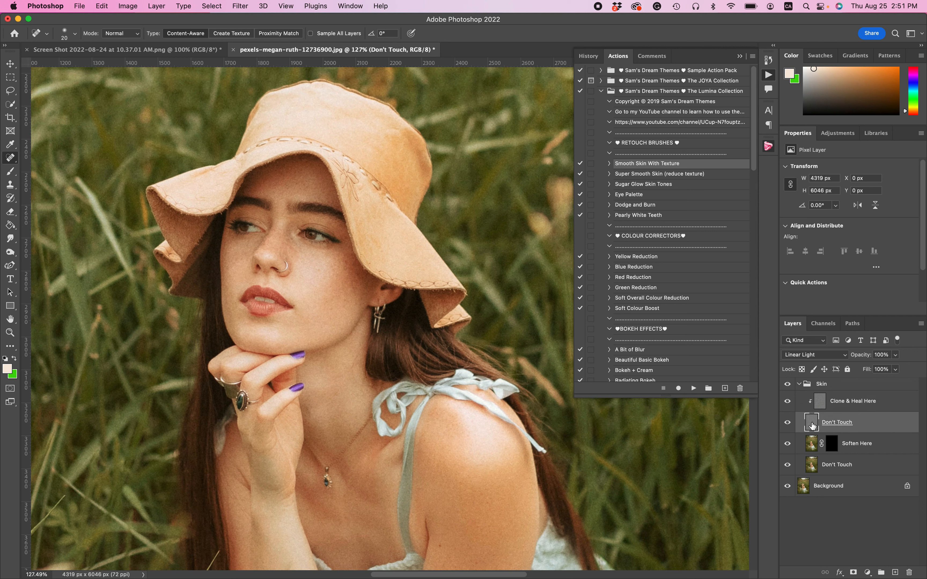
click(831, 445)
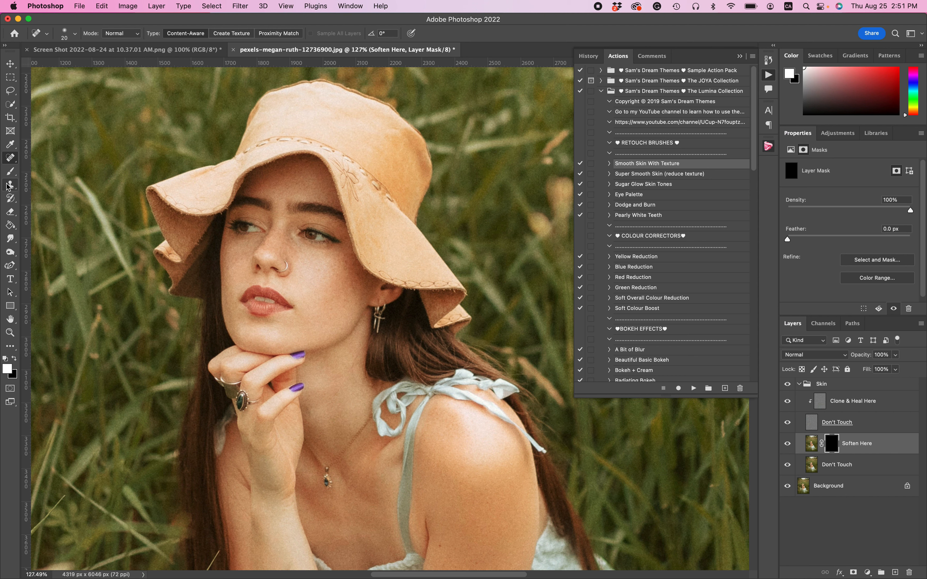
click(11, 174)
click(832, 445)
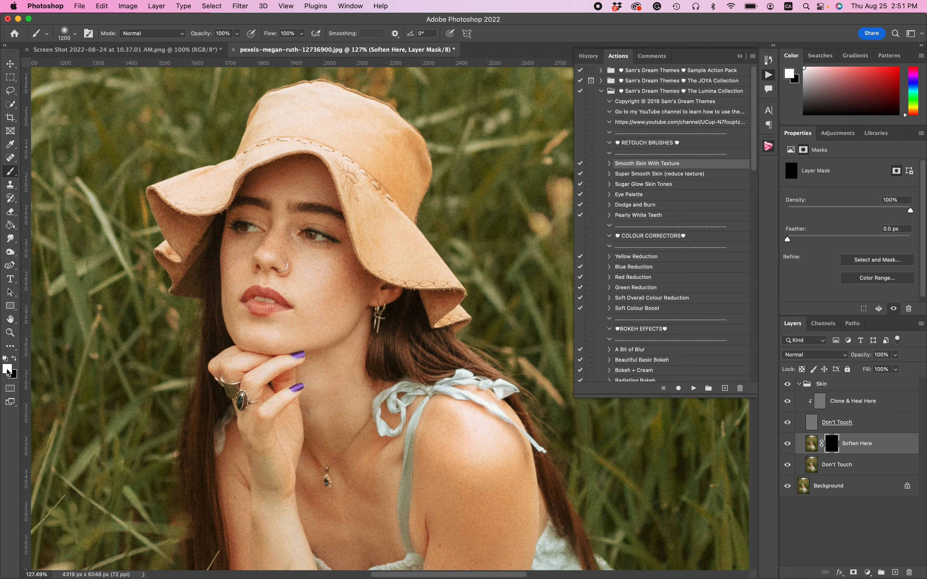
- Configure the brush as a 125 px Soft Round with 53% opacity
key(bracketleft)
key(bracketleft)
key(bracketleft)
key(bracketleft)
key(bracketleft)
key(bracketleft)
key(bracketleft)
key(bracketleft)
key(bracketleft)
key(bracketleft)
key(bracketleft)
key(bracketleft)
key(bracketleft)
key(bracketleft)
key(bracketleft)
key(bracketright)
key(bracketright)
key(bracketleft)
click(75, 34)
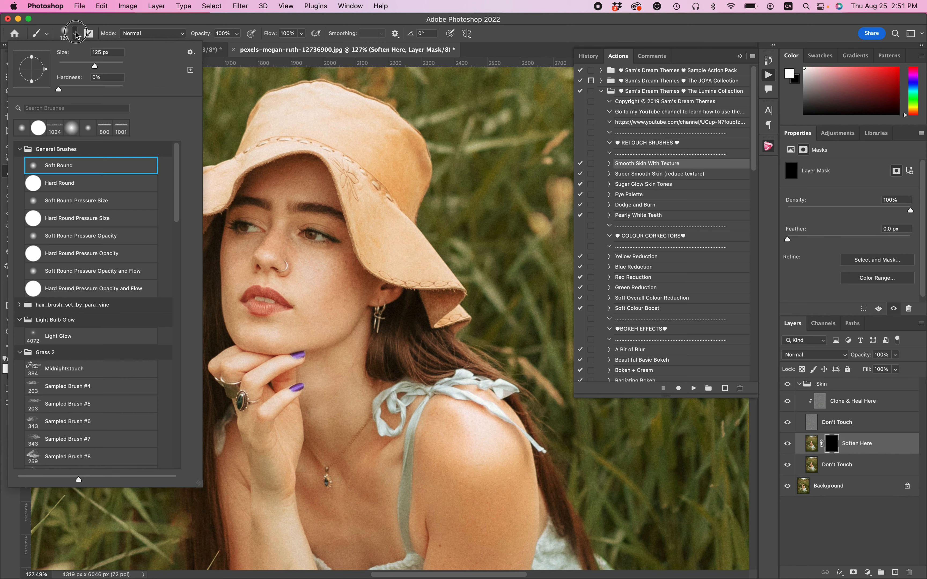
click(54, 163)
click(130, 17)
click(237, 34)
click(213, 45)
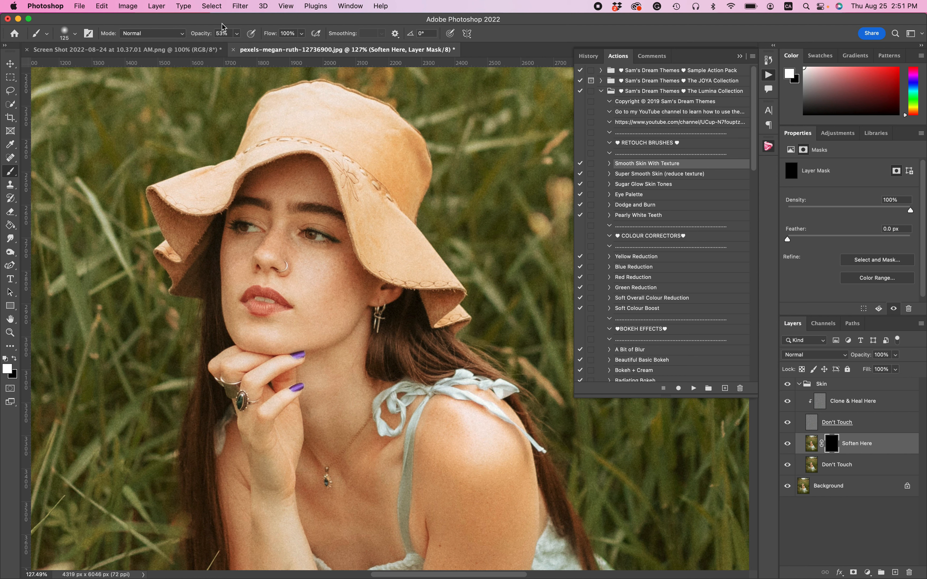
- Paint white on the Soften Here mask over the cheeks, forehead and chin, adapting the brush size to each area
key(bracketleft)
key(bracketleft)
mouse_move(303, 259)
mouse_down()
mouse_move(326, 261)
mouse_move(307, 273)
mouse_move(329, 278)
mouse_move(306, 285)
mouse_move(312, 300)
mouse_move(333, 304)
mouse_move(319, 321)
mouse_move(252, 336)
mouse_move(333, 329)
mouse_move(356, 306)
mouse_move(345, 266)
mouse_move(341, 310)
mouse_move(339, 283)
mouse_move(314, 285)
mouse_move(272, 253)
mouse_up()
key(bracketleft)
key(bracketleft)
mouse_move(282, 194)
mouse_down()
mouse_move(287, 174)
mouse_move(291, 187)
mouse_move(306, 185)
mouse_move(299, 191)
mouse_up()
key(bracketright)
key(bracketright)
key(bracketright)
key(bracketright)
mouse_move(240, 253)
mouse_down()
mouse_move(235, 319)
mouse_move(272, 330)
mouse_move(244, 334)
mouse_move(286, 340)
mouse_up()
key(bracketleft)
key(bracketleft)
key(bracketleft)
key(bracketleft)
key(bracketleft)
- Soften the neck and chest skin by painting on the Soften Here mask with a 100 px brush
scroll(286, 340, down, 5)
key(bracketright)
key(bracketright)
key(bracketright)
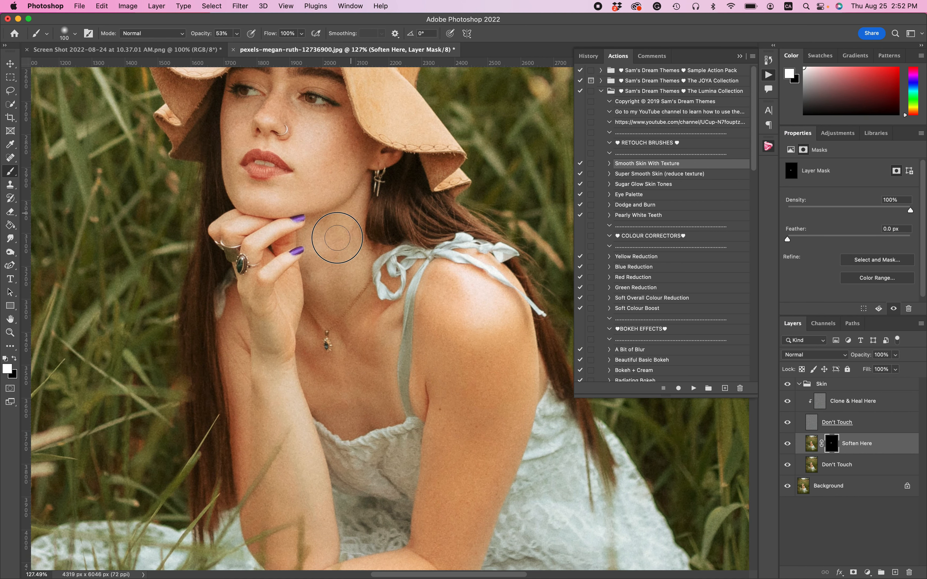
mouse_move(337, 238)
mouse_down()
mouse_move(314, 266)
mouse_move(346, 283)
mouse_move(331, 306)
mouse_up()
scroll(331, 306, down, 3)
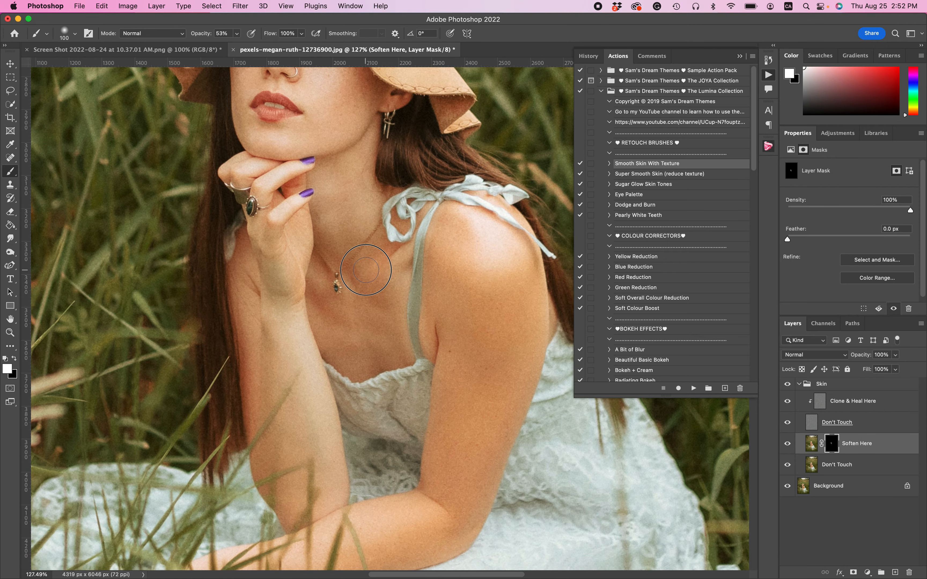
mouse_move(365, 270)
mouse_down()
mouse_move(361, 300)
mouse_move(390, 287)
mouse_move(357, 343)
mouse_move(367, 362)
mouse_move(330, 320)
mouse_up()
- Enlarge the brush to 200 px and paint softening over the shoulder and upper arm, reducing it slightly for the resting forearm
key(bracketright)
key(bracketright)
key(bracketright)
key(bracketright)
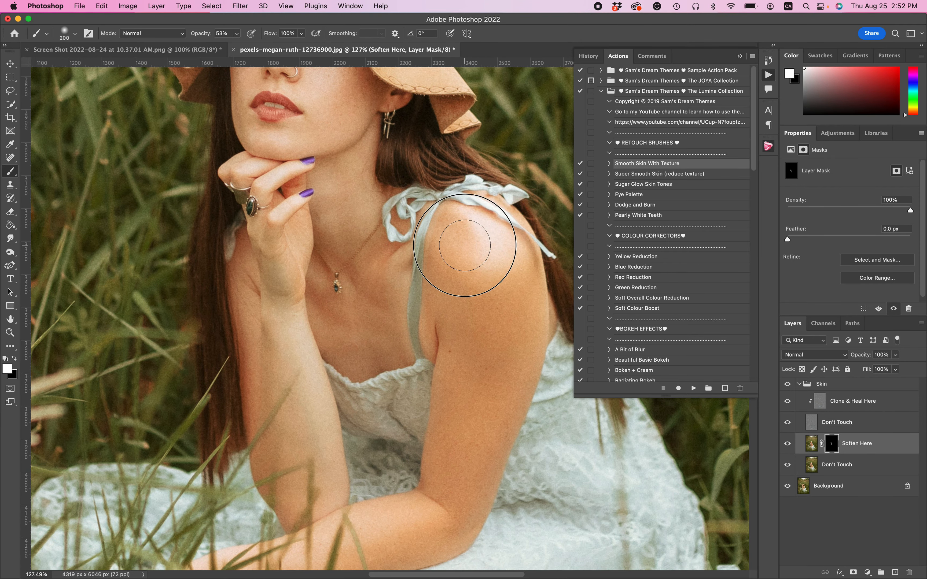
mouse_move(465, 245)
mouse_down()
mouse_move(459, 314)
mouse_move(481, 385)
mouse_move(490, 287)
mouse_move(504, 301)
mouse_move(508, 367)
mouse_move(472, 456)
mouse_up()
scroll(473, 456, down, 5)
key(bracketleft)
mouse_move(478, 155)
mouse_down()
mouse_move(472, 278)
mouse_move(535, 140)
mouse_move(462, 299)
mouse_move(397, 347)
mouse_move(461, 318)
mouse_move(411, 319)
mouse_up()
- Reduce the brush to 125 px and paint softening on the mask over the raised forearm, finishing with a 100 px dab
key(bracketleft)
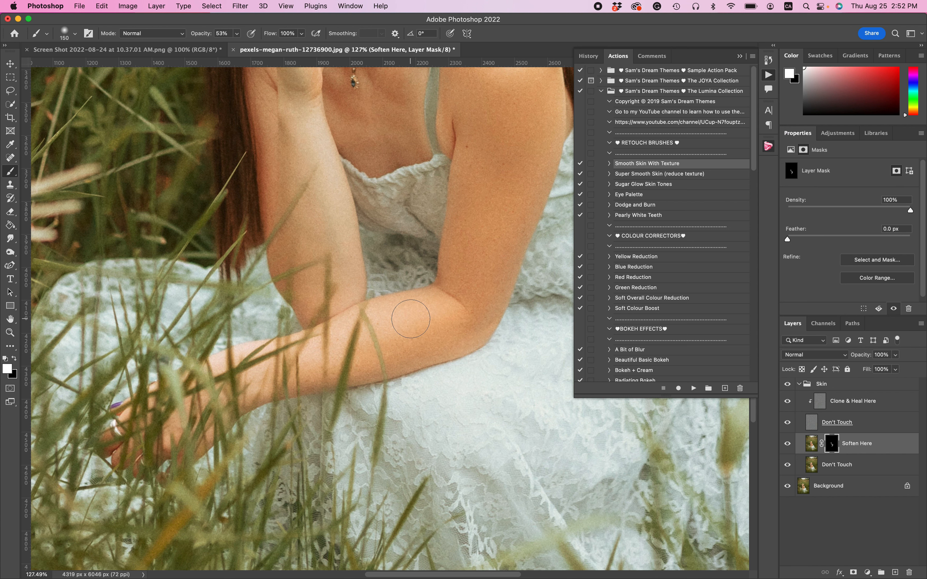
scroll(411, 319, up, 5)
key(bracketleft)
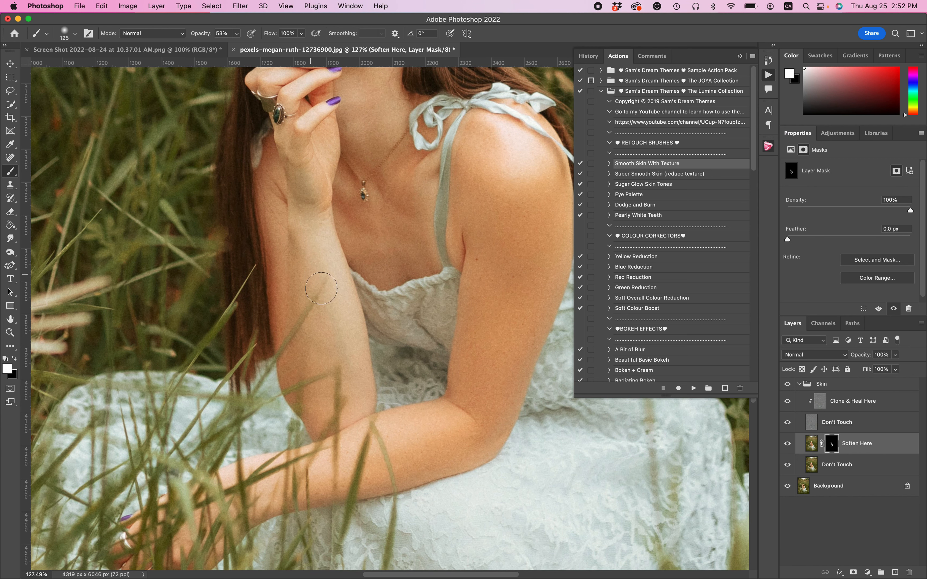
mouse_move(321, 288)
mouse_down()
mouse_move(310, 341)
mouse_move(341, 352)
mouse_move(357, 404)
mouse_up()
key(bracketleft)
click(283, 311)
- Toggle the Soften Here layer's visibility repeatedly to compare the skin before and after softening
scroll(370, 412, down, 5)
click(788, 445)
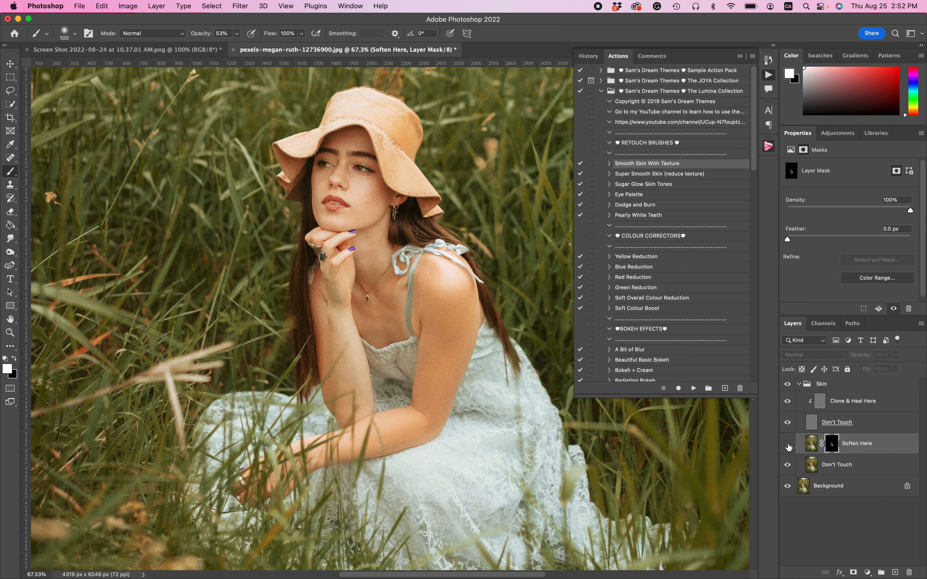
click(787, 444)
click(788, 444)
click(787, 443)
click(788, 444)
click(787, 443)
click(788, 444)
click(787, 444)
click(787, 444)
click(788, 443)
- Set the brush opacity to 100%
click(237, 34)
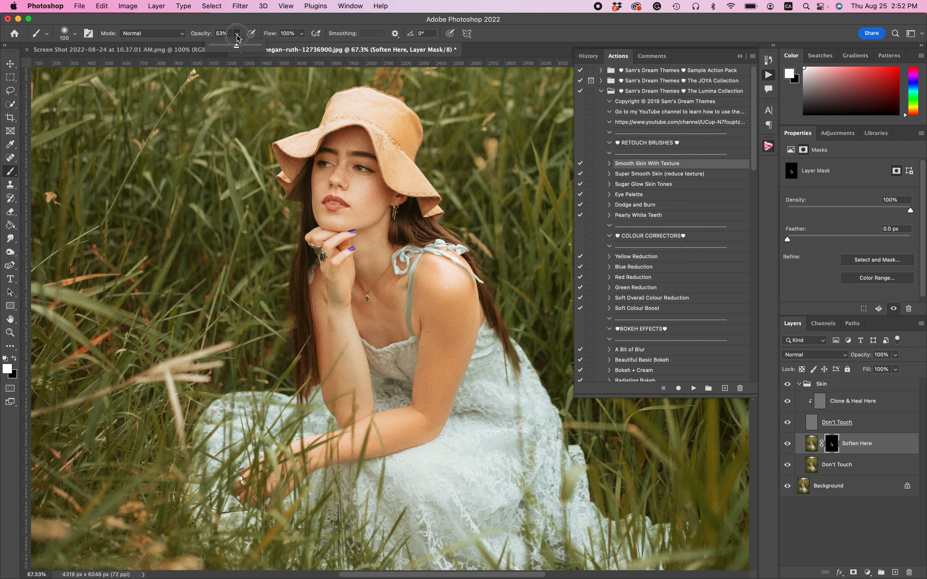
drag(238, 45, 509, 33)
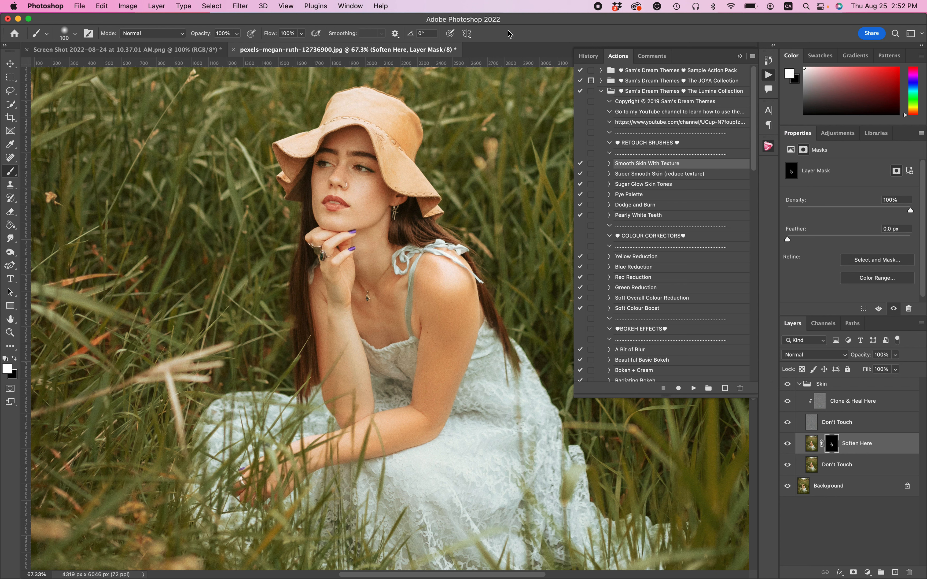
- Enlarge the brush and paint full-opacity softening on the Soften Here mask over the shoulder and upper arm
key(bracketright)
key(bracketright)
key(bracketright)
key(bracketright)
mouse_move(453, 333)
mouse_down()
mouse_move(444, 321)
mouse_move(429, 389)
mouse_move(456, 337)
mouse_move(428, 418)
mouse_up()
- Reduce the brush to 90 px and paint softening over the cheeks, chin, jaw and forehead
key(bracketleft)
key(bracketleft)
key(bracketleft)
key(bracketleft)
key(bracketleft)
mouse_move(355, 178)
mouse_down()
mouse_move(359, 194)
mouse_move(373, 196)
mouse_move(362, 210)
mouse_move(373, 208)
mouse_move(329, 221)
mouse_up()
mouse_move(343, 145)
mouse_down()
mouse_move(364, 134)
mouse_move(336, 142)
mouse_move(359, 143)
mouse_up()
mouse_move(322, 217)
mouse_down()
mouse_move(361, 209)
mouse_move(348, 224)
mouse_move(357, 221)
mouse_move(379, 205)
mouse_up()
- Toggle the Soften Here layer's visibility repeatedly to compare the skin with and without full-strength softening
click(788, 444)
click(788, 444)
click(789, 444)
click(788, 443)
click(788, 444)
click(788, 444)
click(788, 444)
click(788, 444)
click(788, 444)
click(788, 444)
- Flatten the image into a single Background layer
click(156, 5)
click(218, 398)
- Run the Super Smooth Skin (reduce texture) action and paint smoothness over the face with the brush at 43% opacity
click(641, 175)
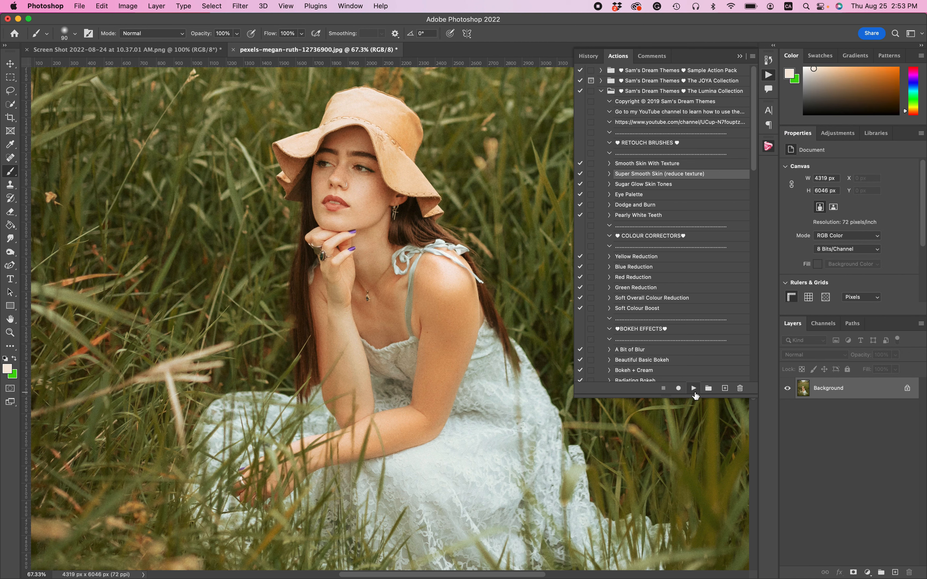
click(694, 388)
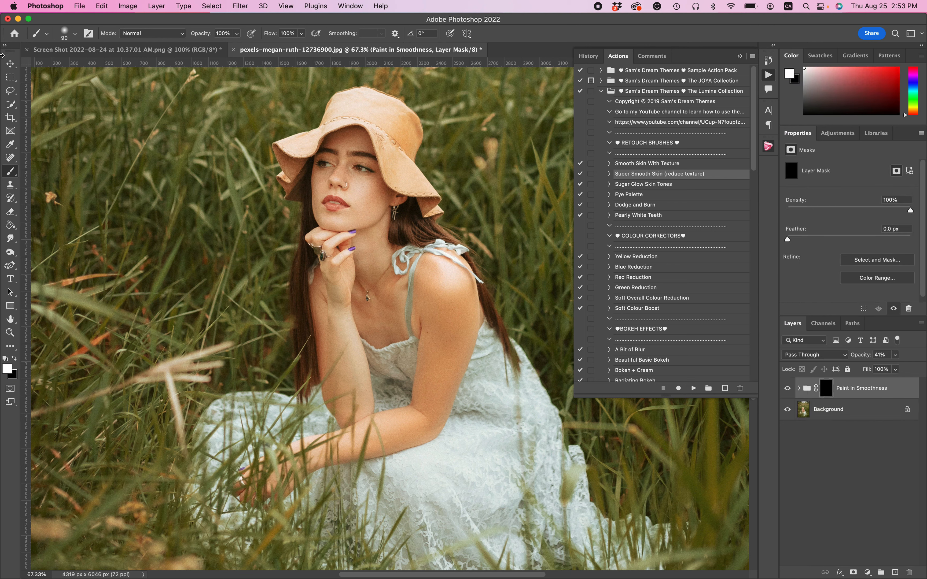
click(237, 33)
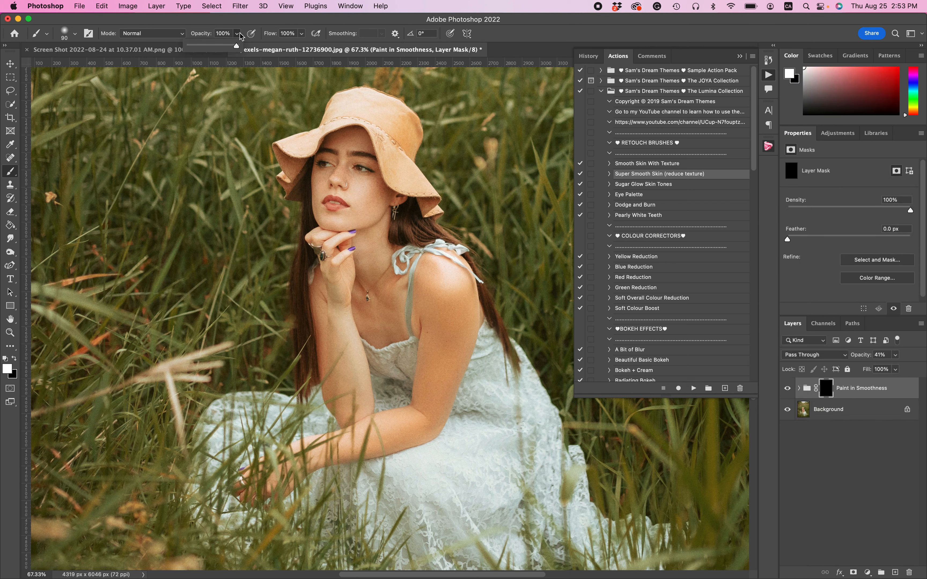
drag(213, 44, 210, 45)
click(431, 301)
mouse_move(353, 187)
mouse_down()
mouse_move(373, 192)
mouse_move(353, 196)
mouse_move(370, 198)
mouse_move(358, 213)
mouse_move(379, 201)
mouse_move(327, 220)
mouse_up()
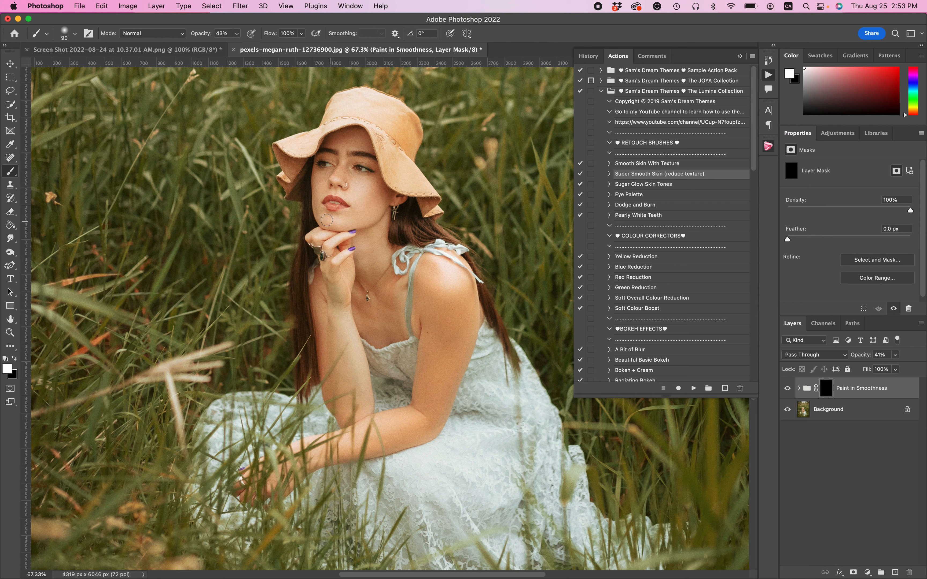
mouse_move(319, 186)
mouse_down()
mouse_move(339, 178)
mouse_move(343, 141)
mouse_move(361, 140)
mouse_move(341, 143)
mouse_move(359, 143)
mouse_up()
- Compare the face with and without the Paint in Smoothness group, and delete that group
click(788, 389)
click(787, 389)
click(787, 389)
click(839, 389)
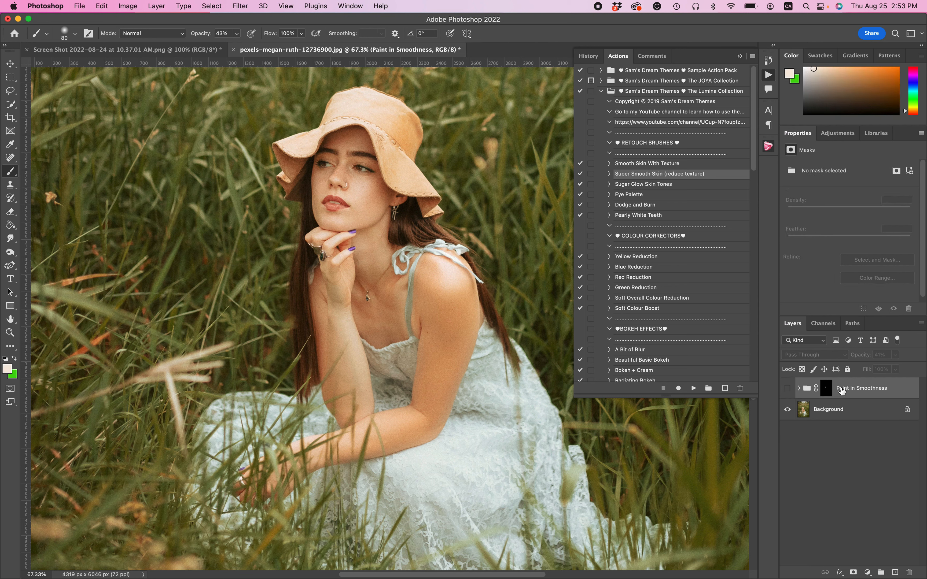
key(Delete)
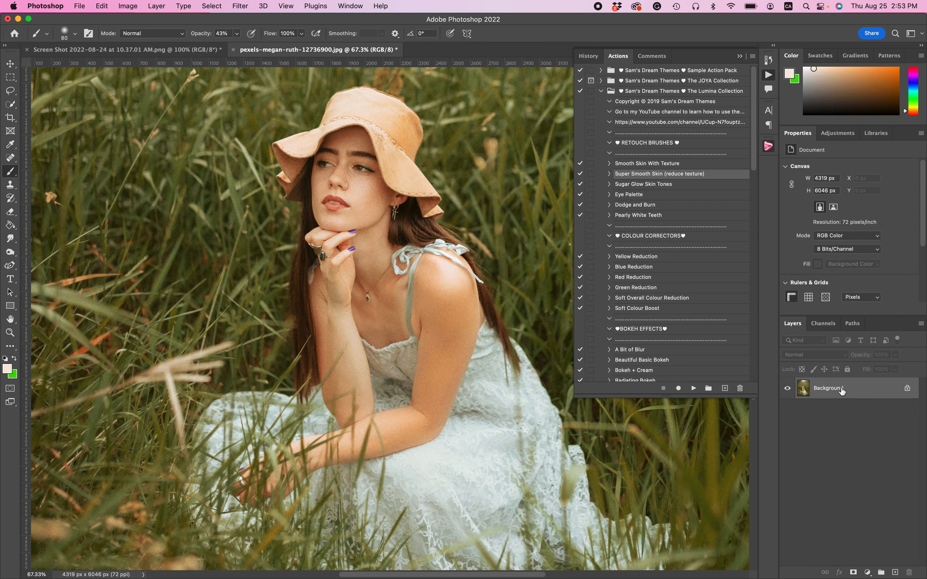
- Run the Sugar Glow Skin Tones action and look through the skin tone layers it provides
click(639, 185)
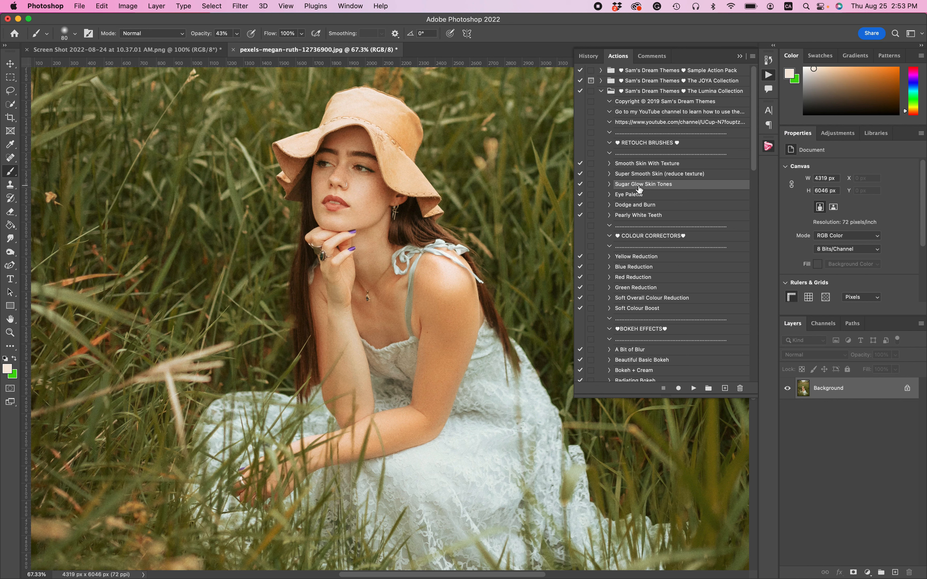
click(695, 391)
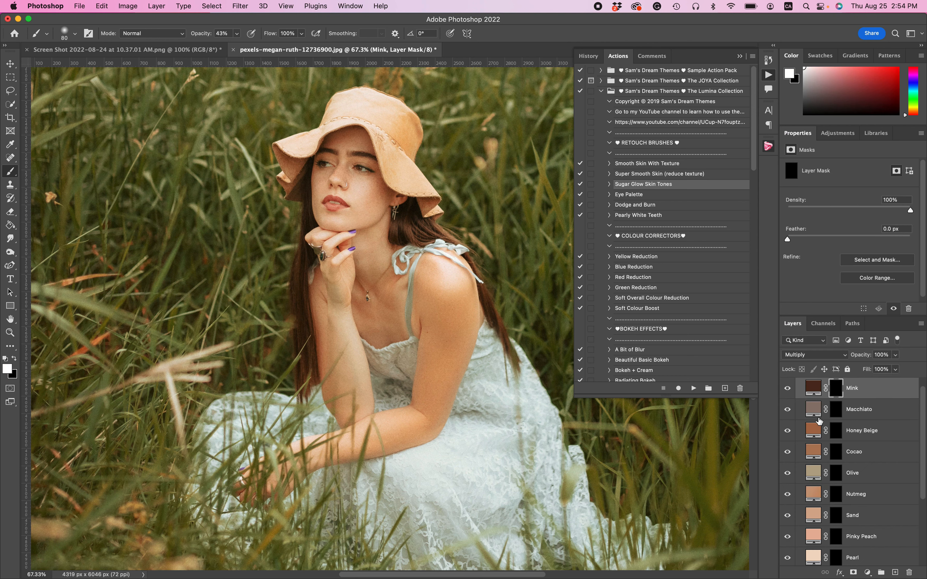
scroll(819, 421, down, 5)
scroll(819, 422, up, 5)
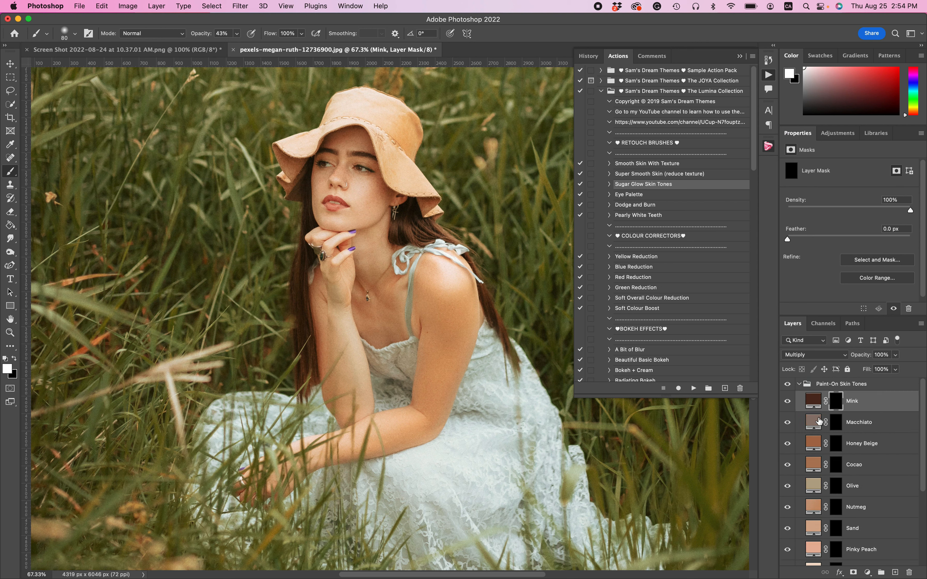
scroll(819, 421, down, 4)
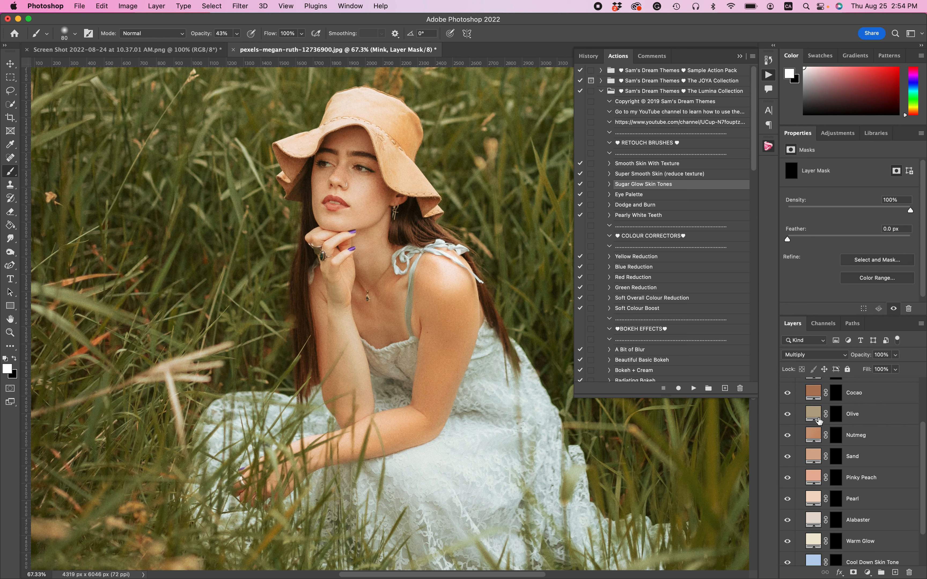
scroll(819, 422, up, 1)
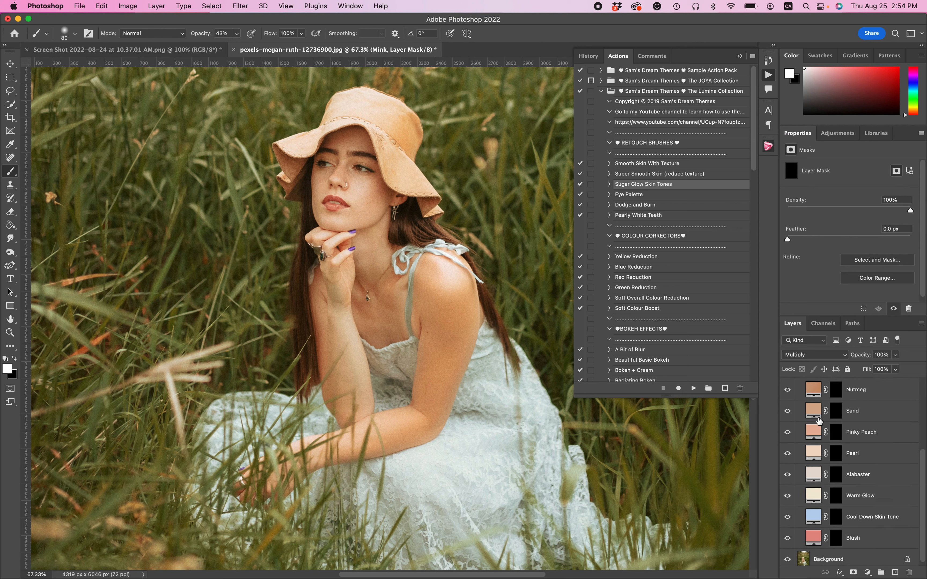
scroll(818, 421, down, 1)
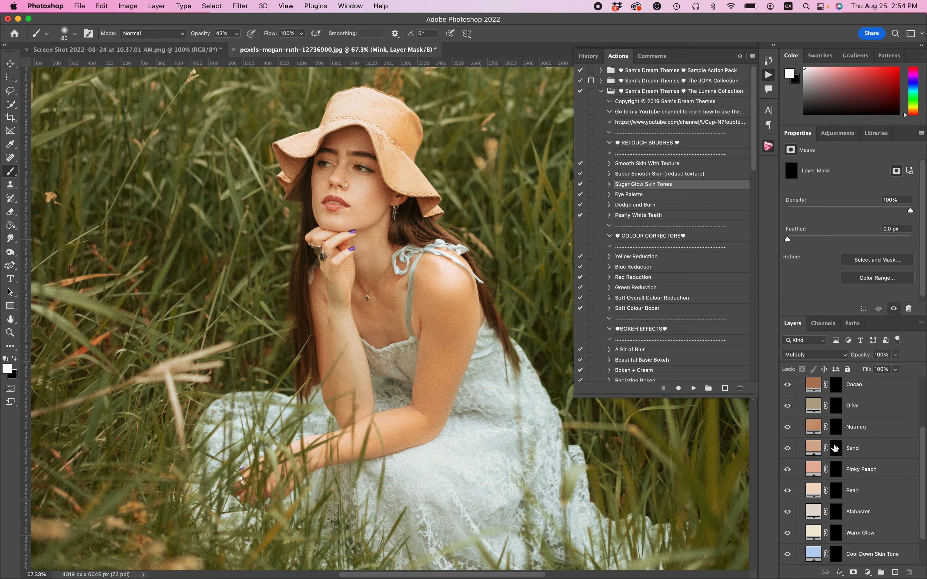
- Select the Sand layer's mask, set the brush opacity to 53%, and paint the tone over the upper arm and chest with a larger brush
click(836, 470)
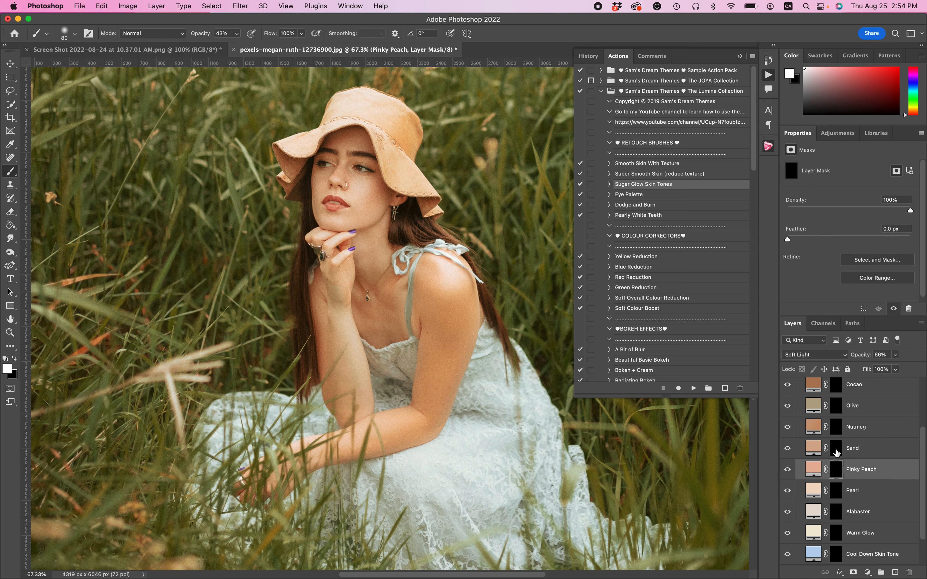
click(836, 453)
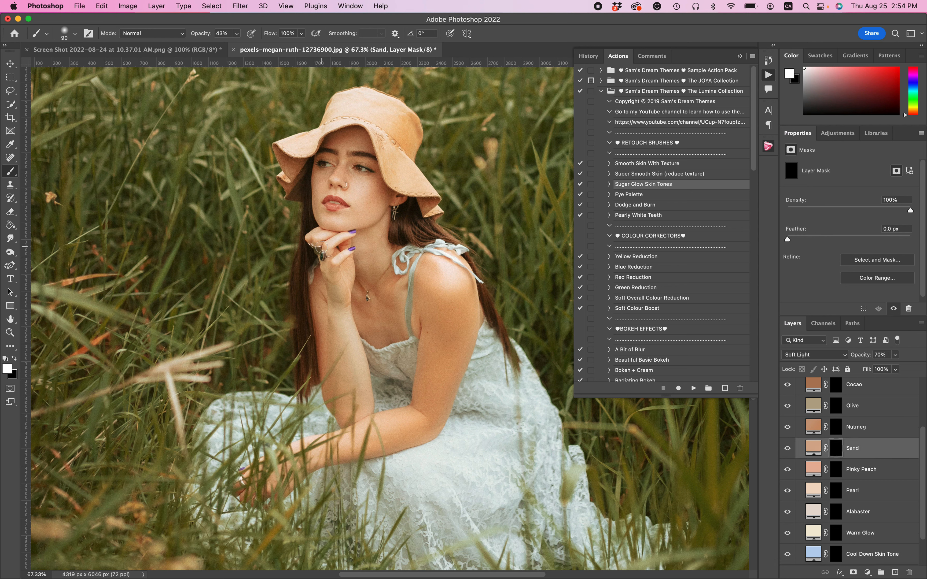
key(bracketright)
drag(237, 33, 242, 48)
key(bracketright)
mouse_move(433, 285)
mouse_down()
mouse_move(441, 323)
mouse_move(447, 294)
mouse_move(455, 311)
mouse_move(444, 346)
mouse_move(435, 321)
mouse_move(431, 383)
mouse_move(466, 311)
mouse_move(461, 330)
mouse_move(428, 412)
mouse_move(393, 431)
mouse_move(427, 425)
mouse_move(394, 429)
mouse_move(373, 447)
mouse_move(330, 445)
mouse_move(353, 396)
mouse_move(348, 348)
mouse_move(356, 405)
mouse_move(338, 315)
mouse_move(331, 335)
mouse_move(340, 385)
mouse_move(324, 296)
mouse_move(383, 314)
mouse_up()
- Reduce the brush to 125 px and paint the Sand tone over the neck, cheek and forehead
key(bracketleft)
key(bracketleft)
key(bracketleft)
key(bracketleft)
key(bracketright)
key(bracketright)
key(bracketleft)
mouse_move(371, 275)
mouse_down()
mouse_move(378, 231)
mouse_move(366, 251)
mouse_up()
key(bracketleft)
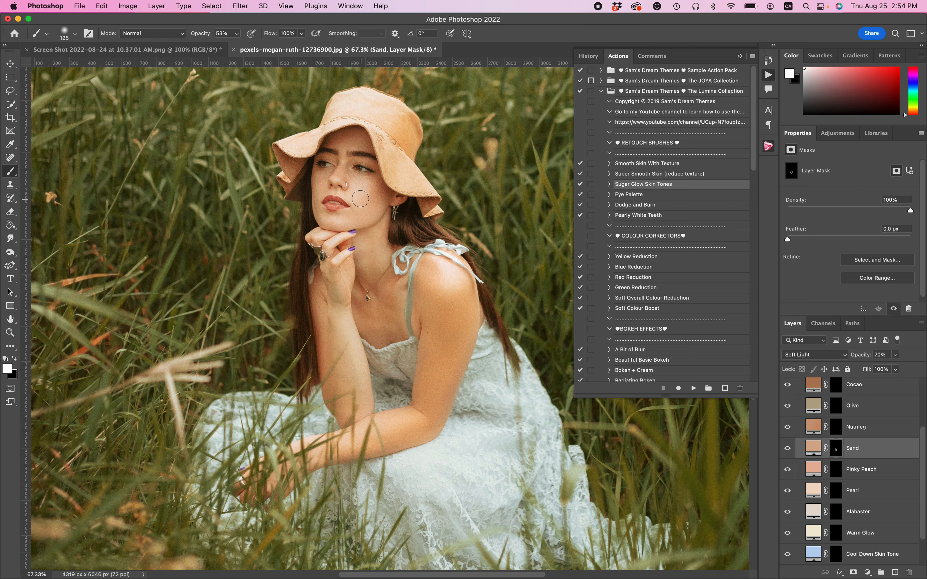
mouse_move(355, 184)
mouse_down()
mouse_move(378, 198)
mouse_move(331, 218)
mouse_move(317, 184)
mouse_move(336, 190)
mouse_move(348, 132)
mouse_move(363, 143)
mouse_move(342, 144)
mouse_up()
- Toggle the Sand layer's visibility to compare the skin tone before and after across the wider image
scroll(441, 278, down, 5)
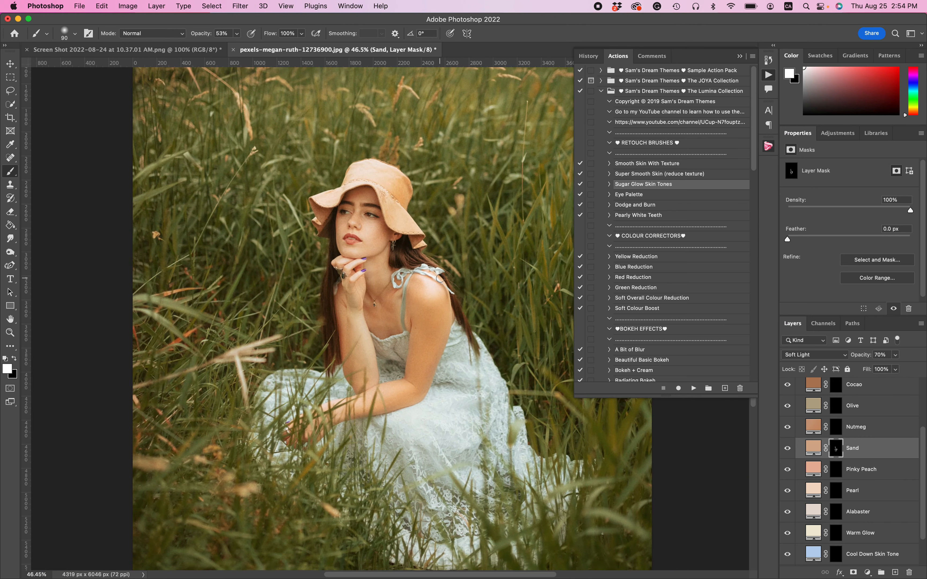
scroll(440, 278, down, 3)
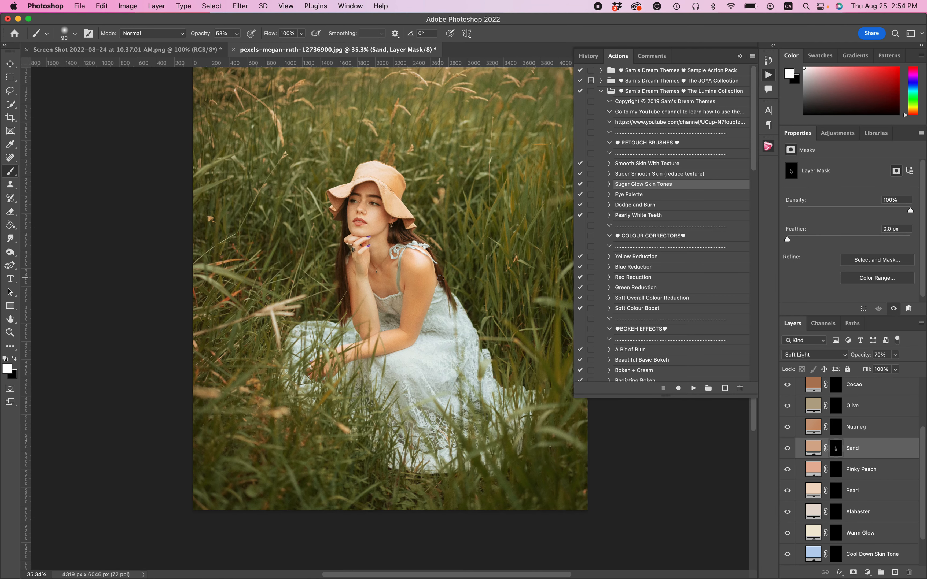
click(788, 450)
click(788, 451)
click(788, 450)
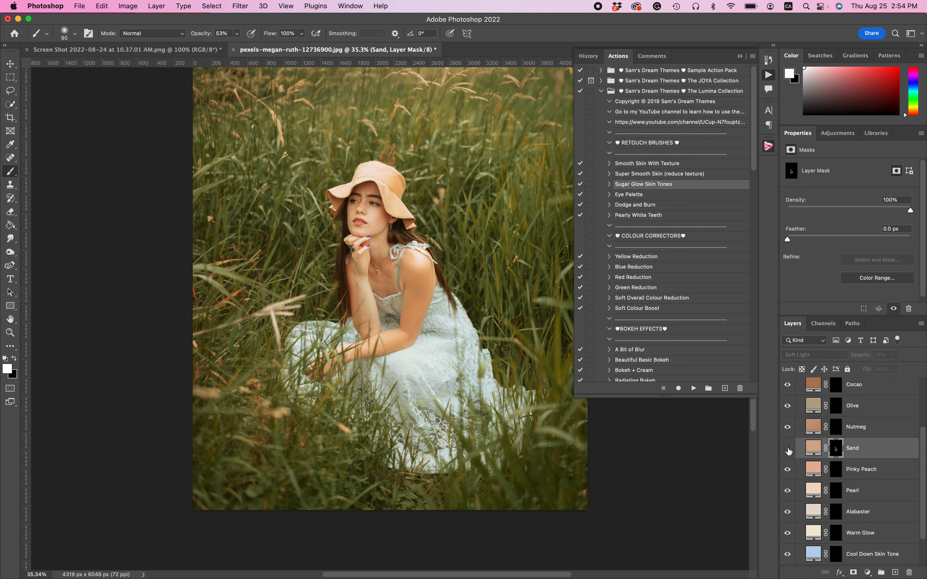
click(788, 451)
- Set the Sand layer's opacity to 46%
click(860, 449)
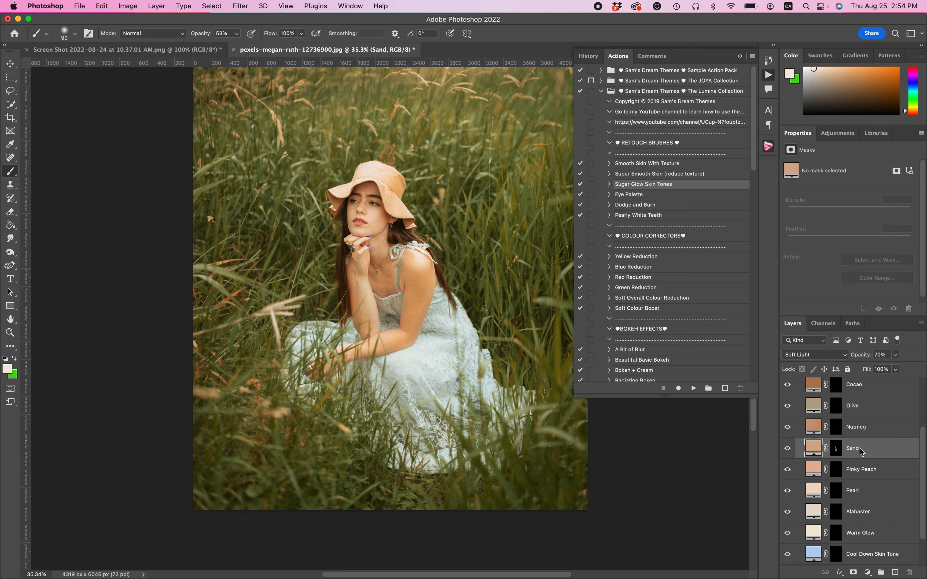
click(895, 357)
mouse_move(885, 369)
mouse_down()
mouse_move(924, 367)
mouse_move(885, 368)
mouse_up()
click(865, 448)
- Select the Blush layer's mask, enlarge the brush to 125 px, and paint a light stroke of blush on the nearer cheek
scroll(867, 451, down, 1)
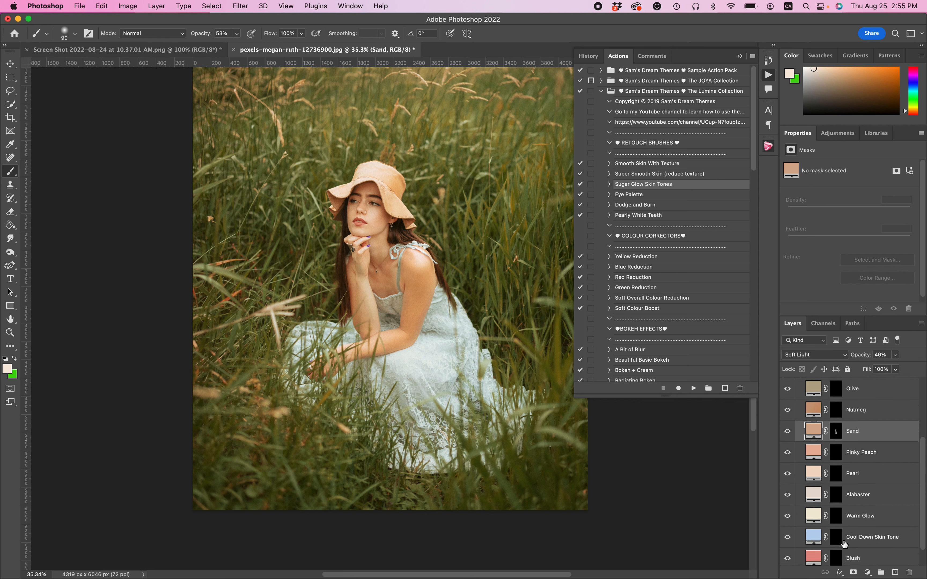
scroll(845, 542, down, 1)
click(837, 535)
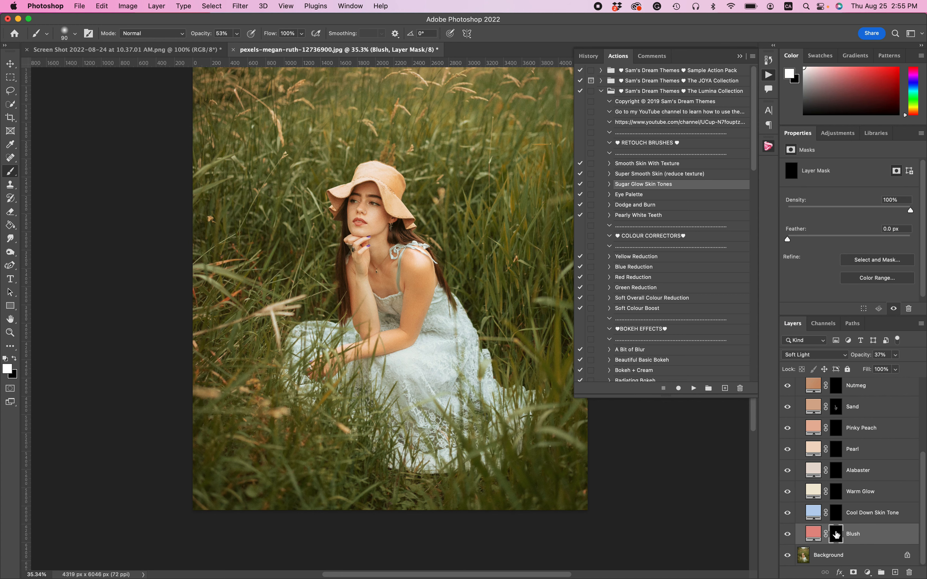
scroll(515, 245, up, 5)
scroll(515, 245, up, 3)
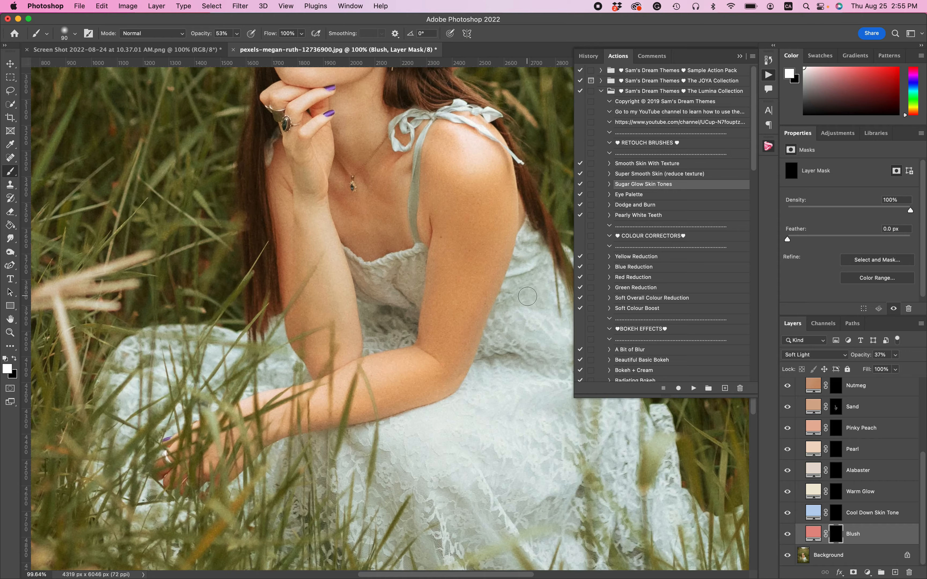
scroll(517, 268, down, 2)
scroll(525, 291, up, 3)
scroll(526, 291, up, 1)
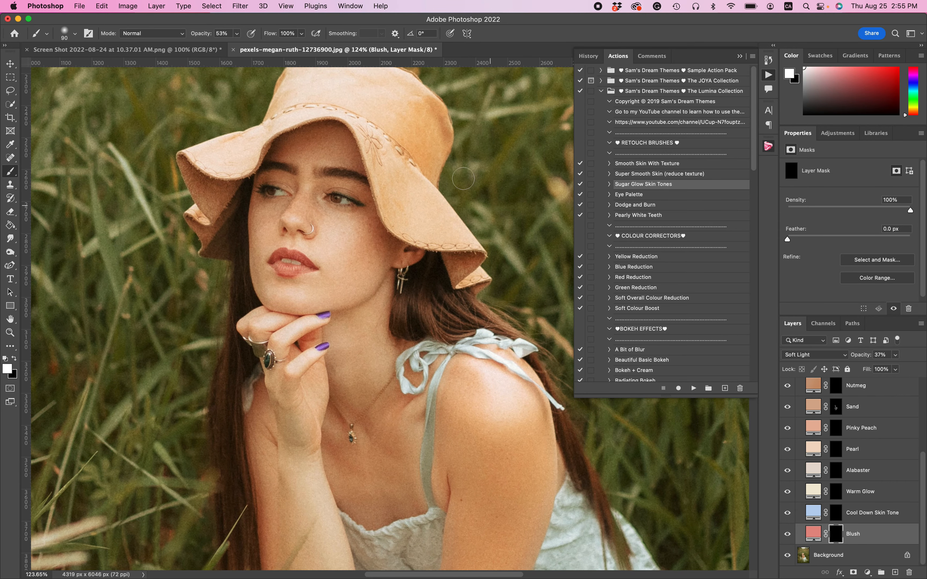
key(bracketright)
key(bracketright)
drag(344, 228, 364, 244)
- Set the brush opacity to 100% and paint blush on both cheeks, reducing the brush to 100 px for the far cheek
click(237, 33)
drag(237, 46, 330, 39)
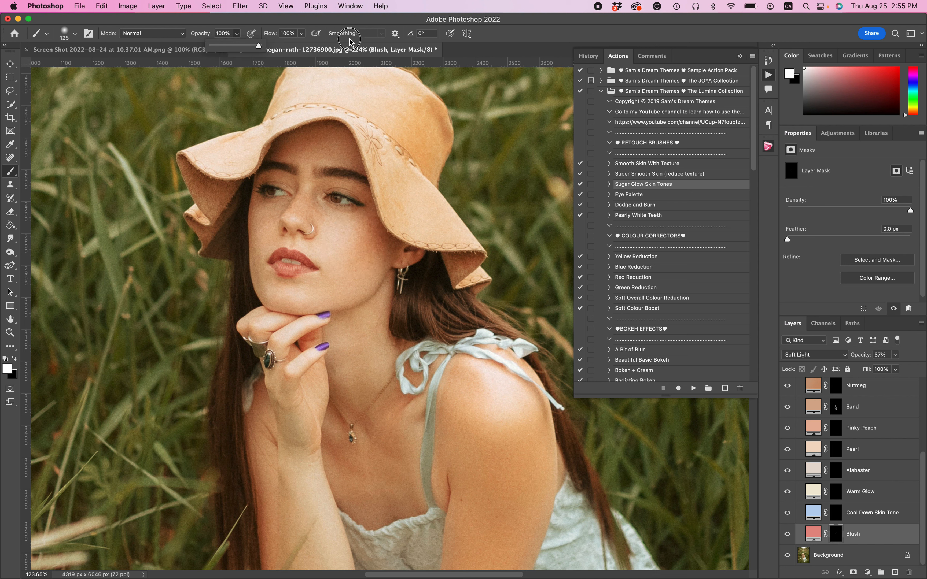
mouse_move(365, 245)
mouse_down()
mouse_move(365, 256)
mouse_move(354, 247)
mouse_move(357, 231)
mouse_up()
key(bracketleft)
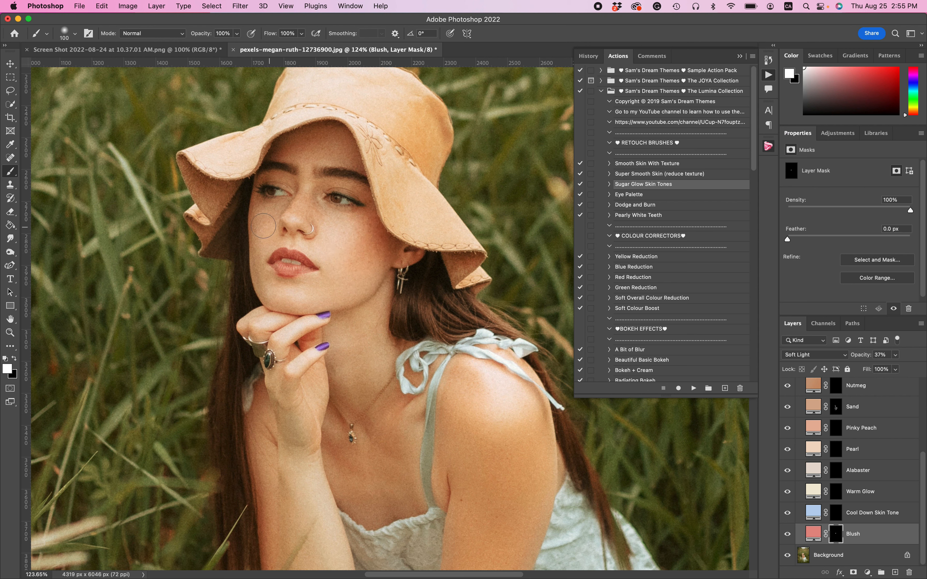
mouse_move(268, 229)
mouse_down()
mouse_move(253, 216)
mouse_move(263, 213)
mouse_move(264, 230)
mouse_up()
mouse_move(346, 234)
mouse_down()
mouse_move(351, 245)
mouse_move(350, 237)
mouse_up()
drag(261, 224, 260, 228)
- Select the Warm Glow layer's mask and set the brush opacity to 50%
click(837, 493)
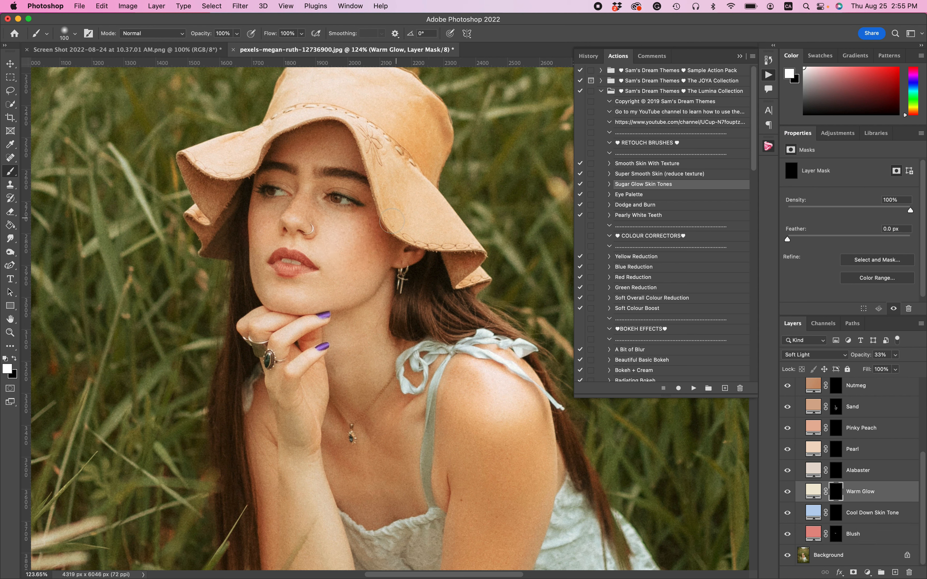
scroll(388, 233, down, 5)
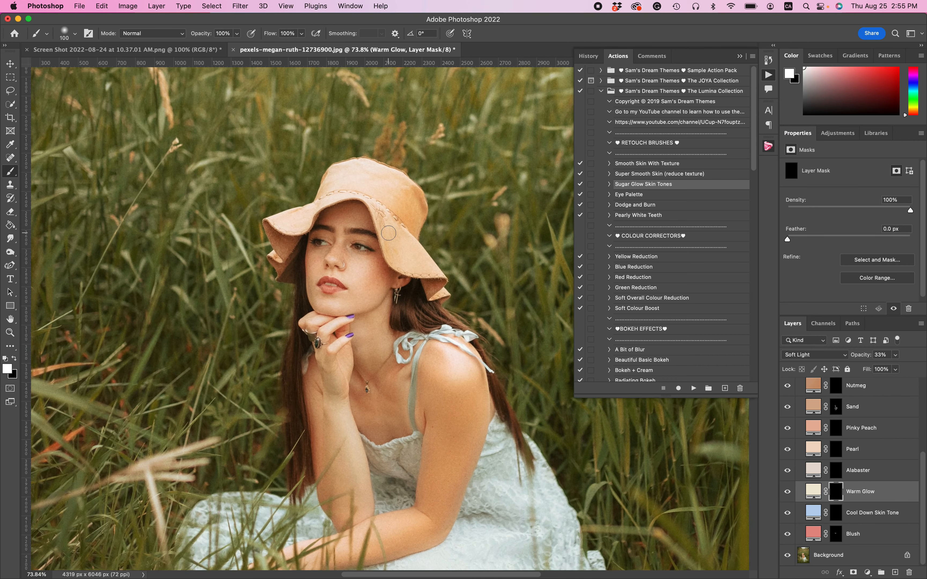
scroll(388, 232, down, 2)
click(231, 35)
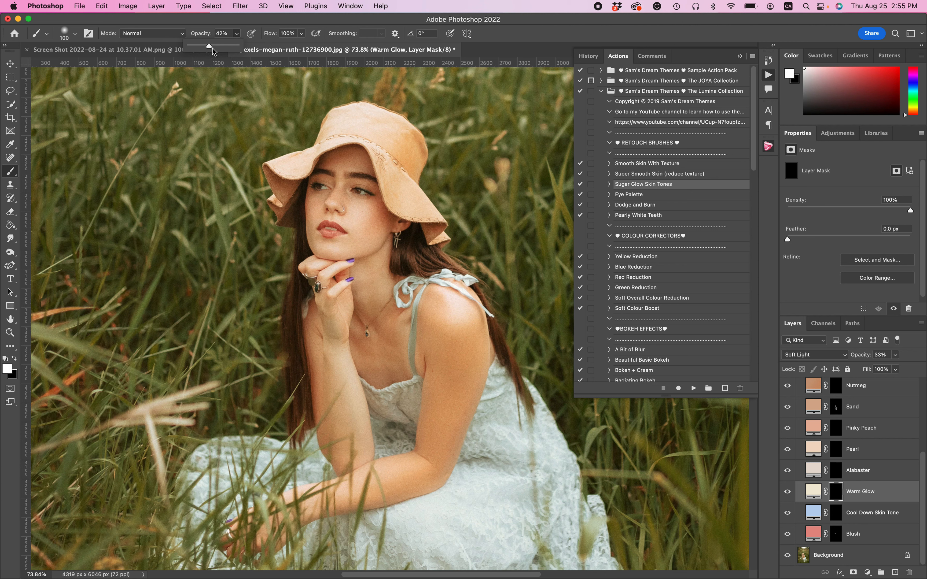
drag(209, 46, 214, 45)
click(257, 24)
- Reduce the brush size and paint Warm Glow over the forehead
key(bracketleft)
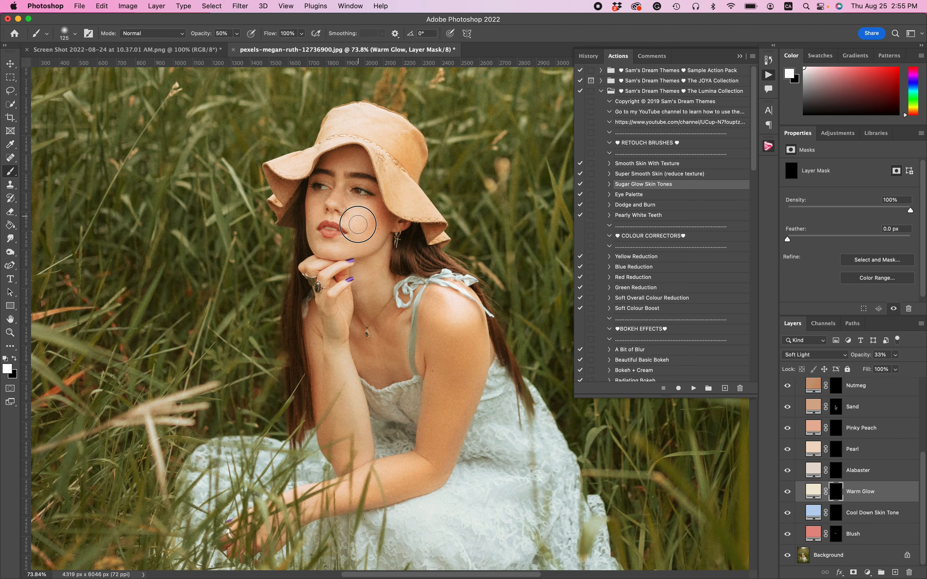
key(bracketleft)
key(bracketleft)
drag(349, 169, 356, 171)
key(bracketright)
- Enlarge the brush and paint Warm Glow along the resting forearm, finishing with the brush at 175 px
scroll(321, 182, down, 2)
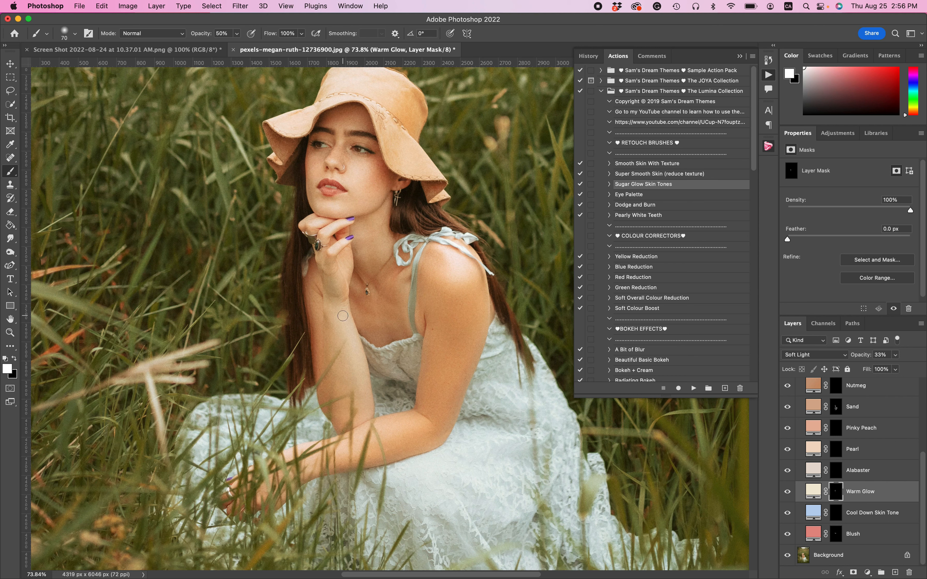
key(bracketright)
key(bracketright)
key(bracketright)
key(bracketright)
key(bracketleft)
drag(326, 447, 406, 421)
key(bracketright)
key(bracketright)
key(bracketright)
- Toggle the Paint-On Skin Tones group's visibility repeatedly to compare the whole portrait with and without the added tones
scroll(443, 385, down, 6)
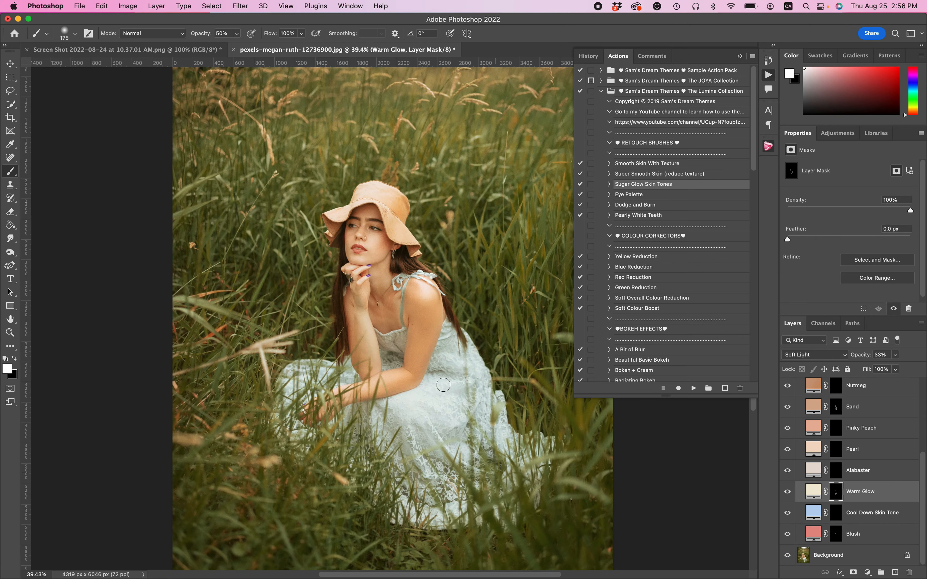
scroll(444, 384, up, 1)
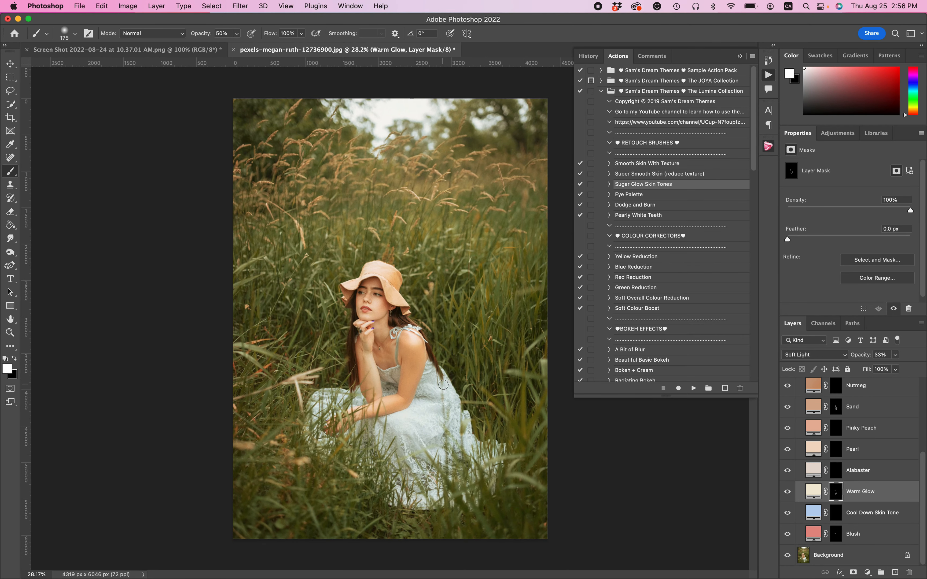
scroll(802, 396, up, 3)
click(787, 385)
click(788, 384)
click(787, 385)
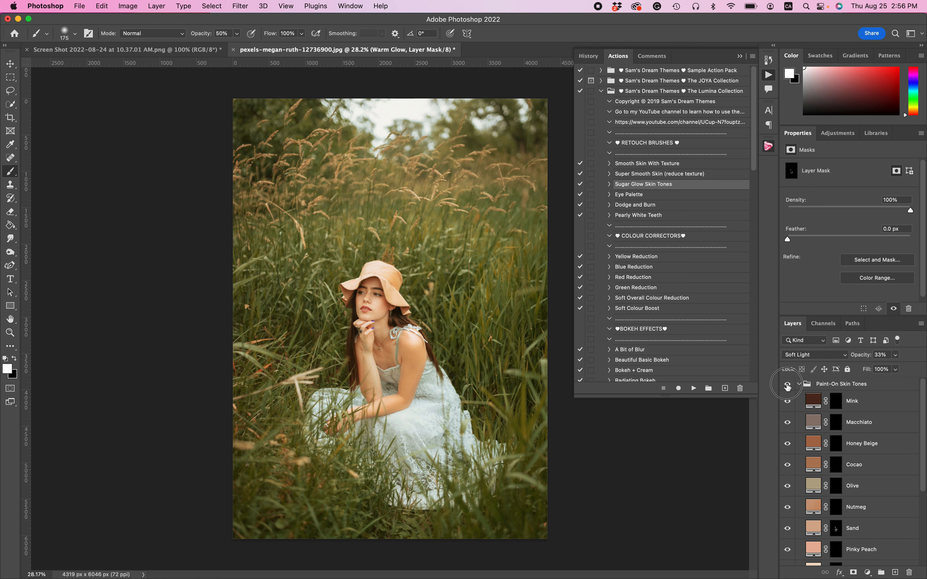
click(787, 384)
click(787, 384)
click(788, 384)
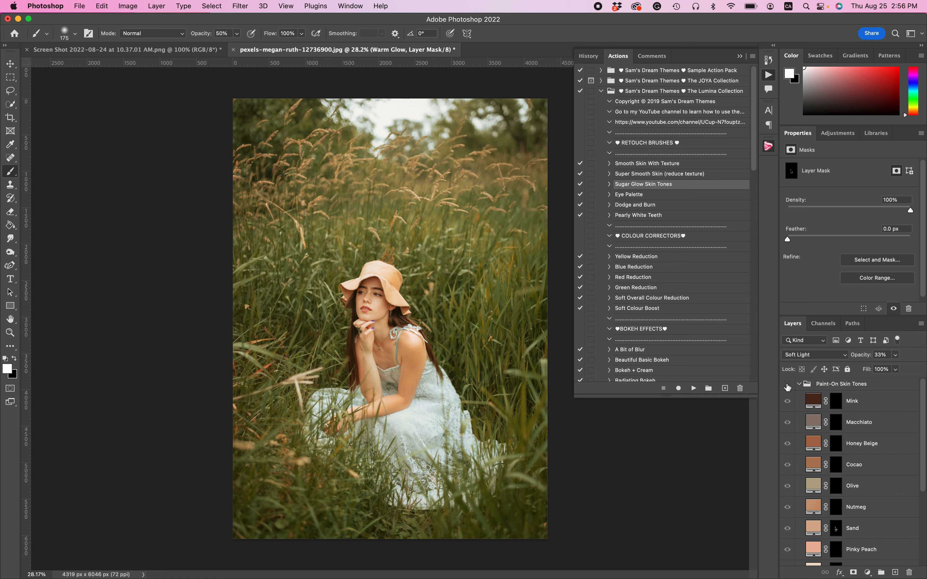
click(788, 384)
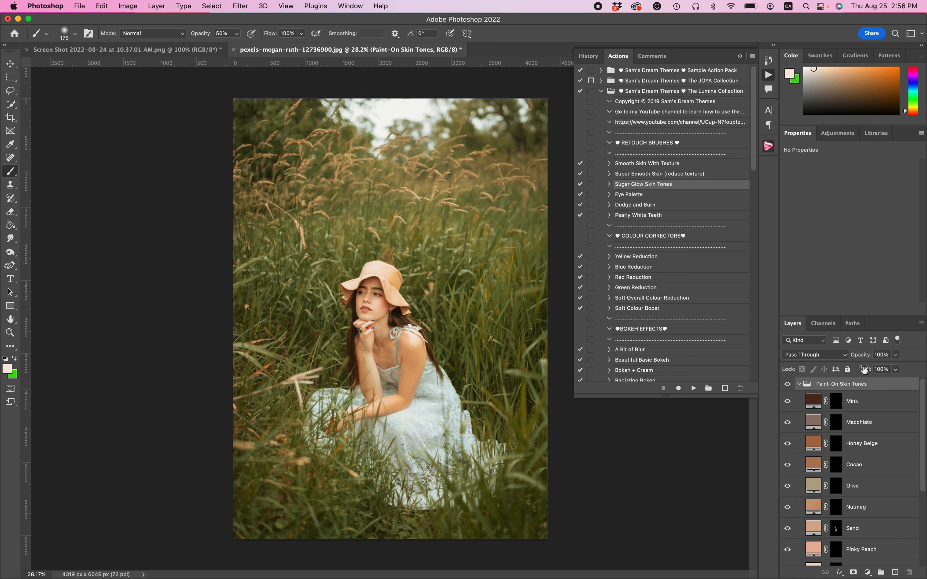
- Flatten the image, run the Eye Palette action on the portrait and expand the Eyes Forever group
click(157, 6)
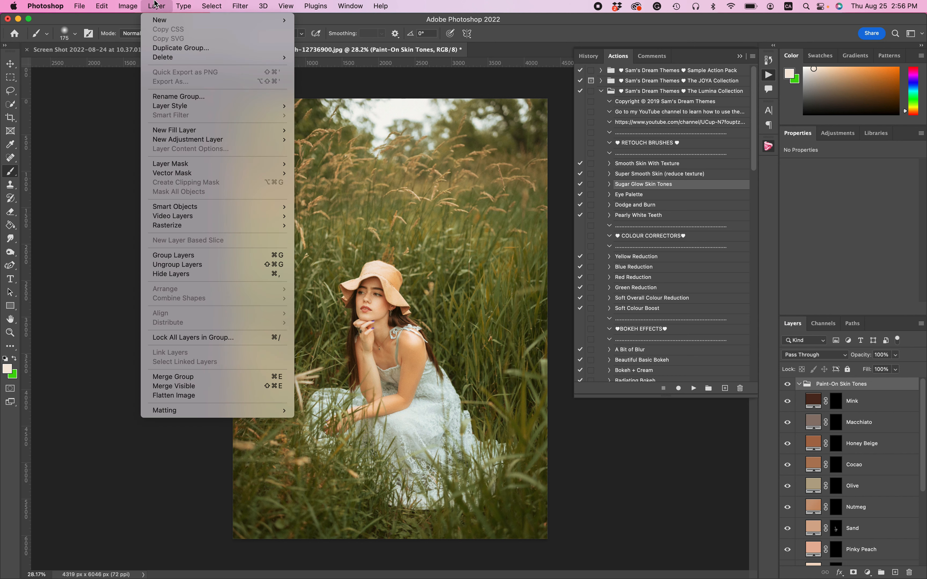
click(218, 394)
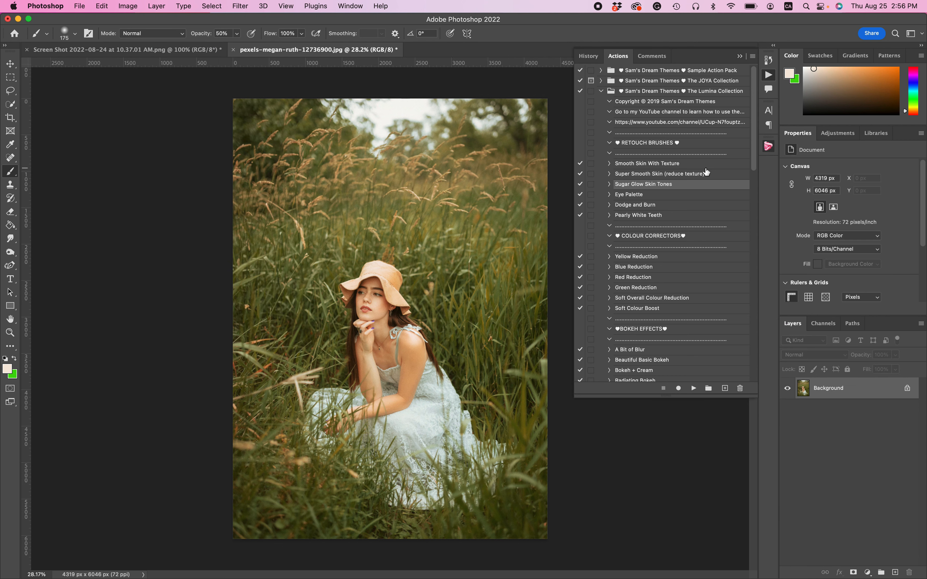
click(636, 196)
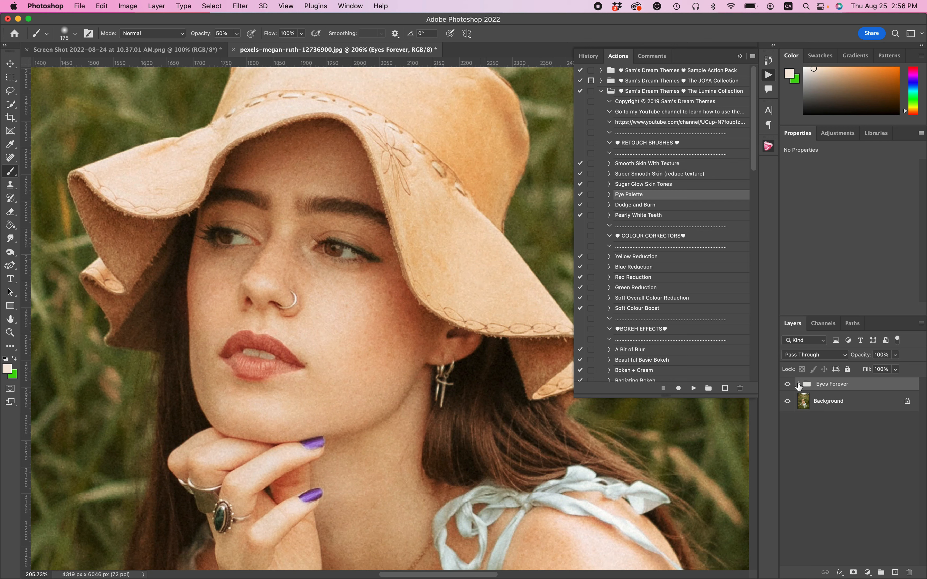
click(799, 385)
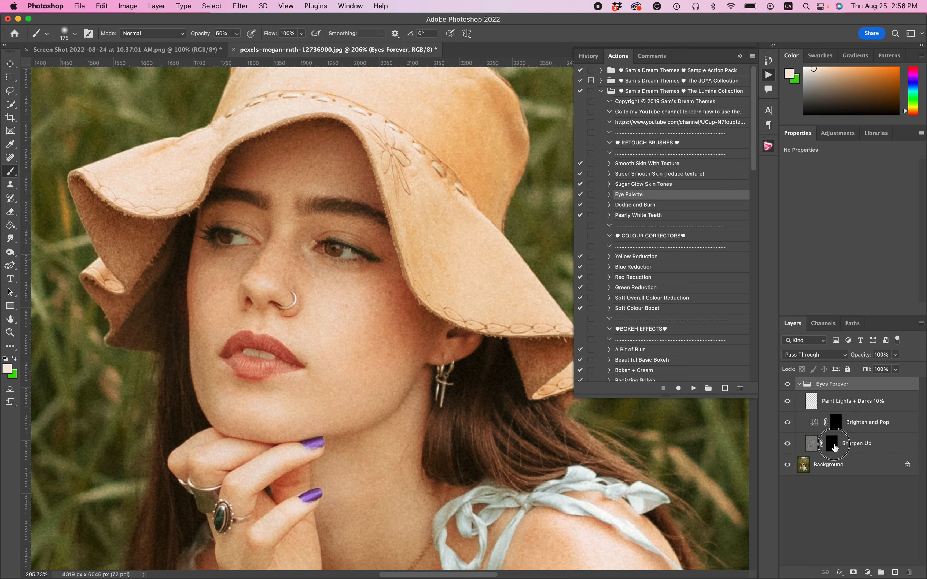
- Select the Brighten and Pop layer's mask, reduce the brush to 20 px and paint over the first eye
click(834, 446)
click(837, 423)
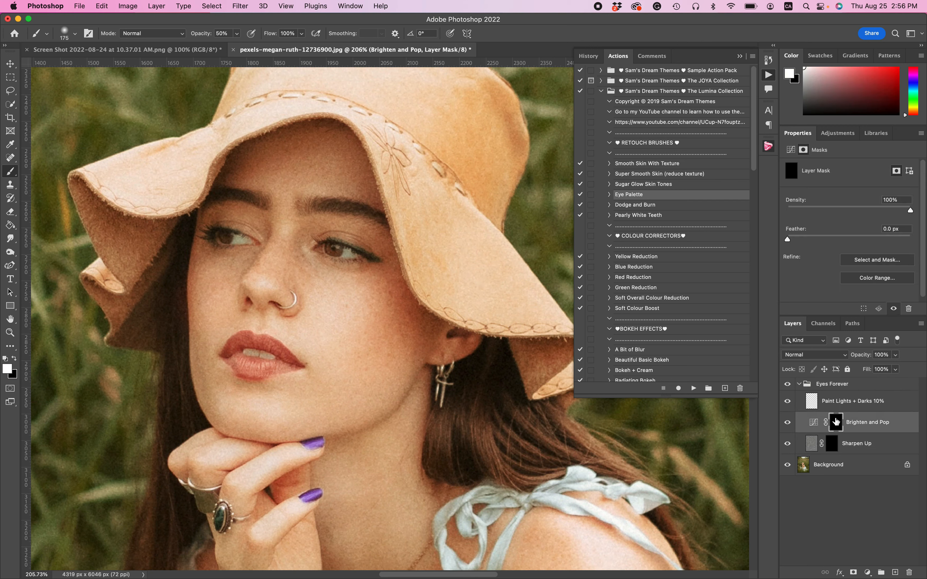
key(bracketleft)
key(bracketleft)
key(bracketleft)
key(bracketleft)
key(bracketleft)
key(bracketleft)
key(bracketleft)
key(bracketleft)
key(bracketleft)
key(bracketleft)
key(bracketleft)
key(bracketleft)
key(bracketleft)
mouse_move(245, 239)
mouse_down()
mouse_move(222, 235)
mouse_move(232, 237)
mouse_up()
- Raise the brush opacity to 100% and paint Brighten and Pop over both eyes
click(237, 34)
drag(226, 45, 268, 45)
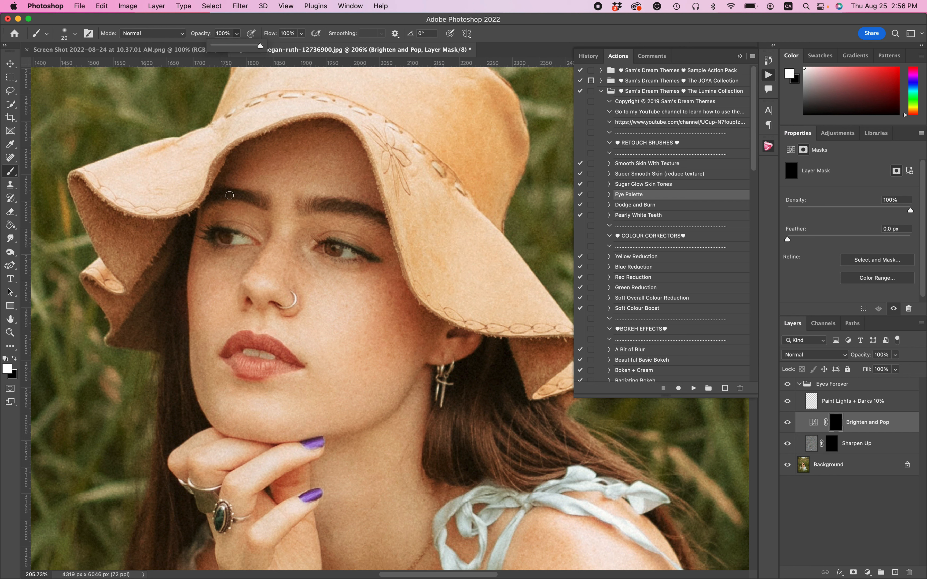
mouse_move(249, 242)
mouse_down()
mouse_move(220, 237)
mouse_move(235, 239)
mouse_up()
drag(327, 245, 358, 256)
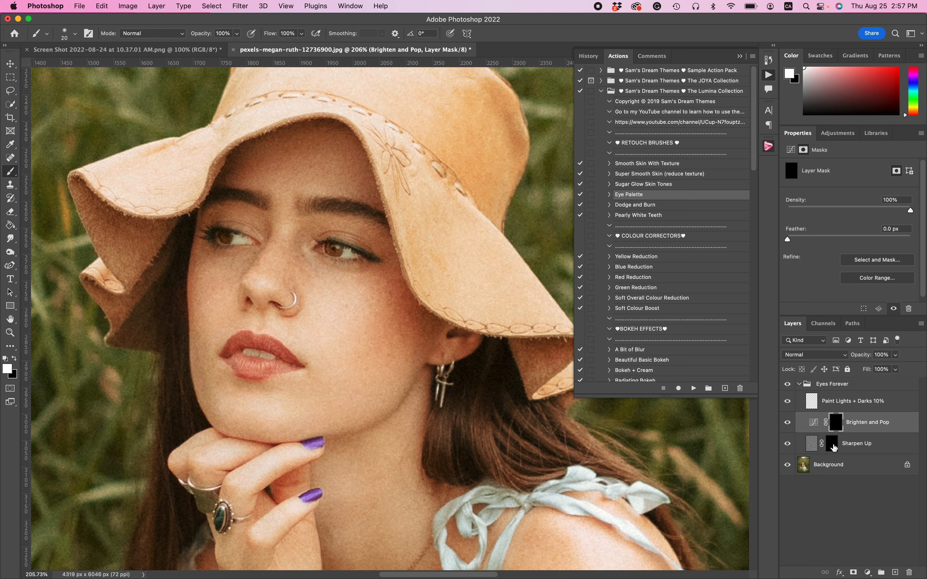
- Paint on the Sharpen Up layer's mask over both eyes with a small brush at 50% opacity, undoing the first stroke
click(834, 445)
click(237, 35)
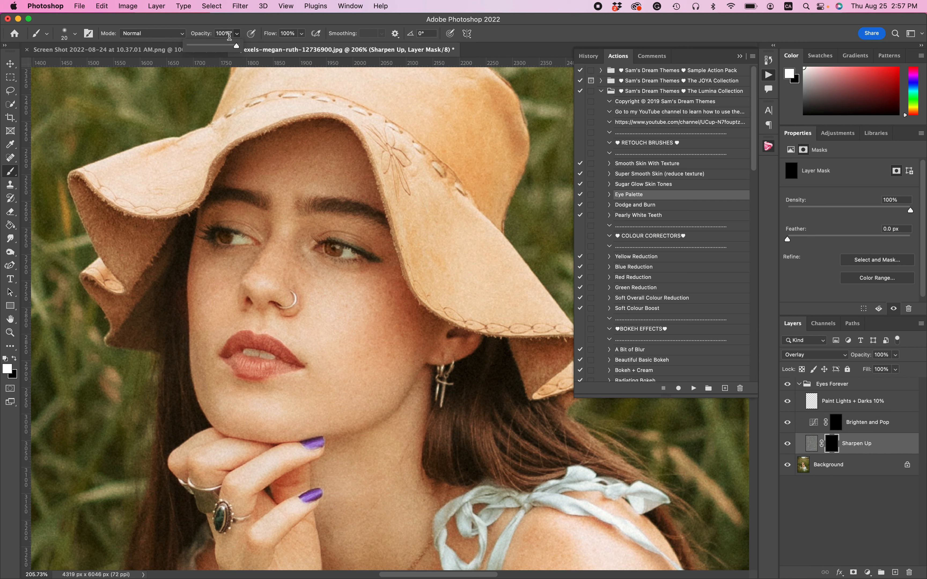
click(224, 22)
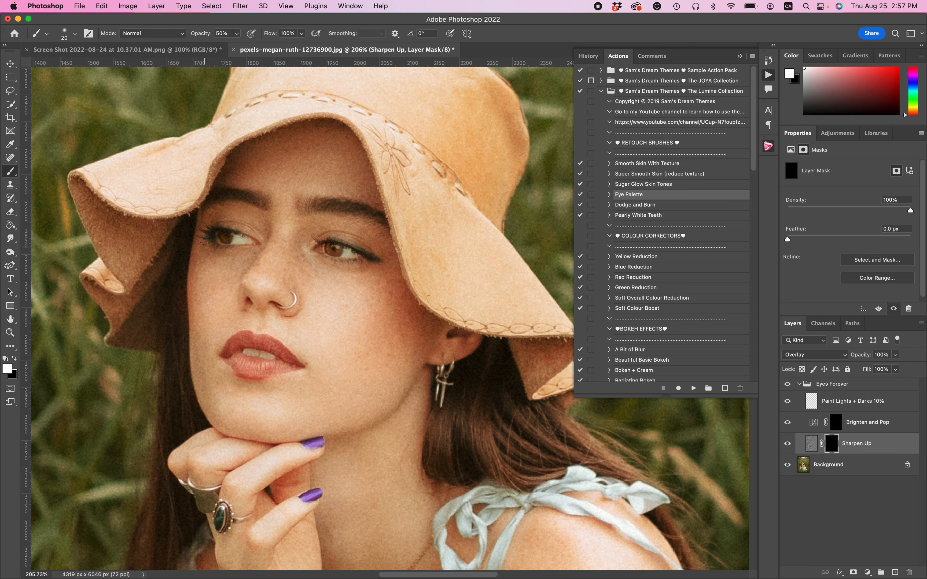
drag(204, 235, 224, 236)
key(super+z)
drag(334, 247, 338, 248)
mouse_move(220, 231)
mouse_down()
mouse_move(235, 232)
mouse_move(213, 228)
mouse_move(209, 237)
mouse_up()
mouse_move(327, 241)
mouse_down()
mouse_move(373, 257)
mouse_move(364, 255)
mouse_up()
- Flatten the eye edits and run the Pearly White Teeth action
click(185, 4)
mouse_move(158, 11)
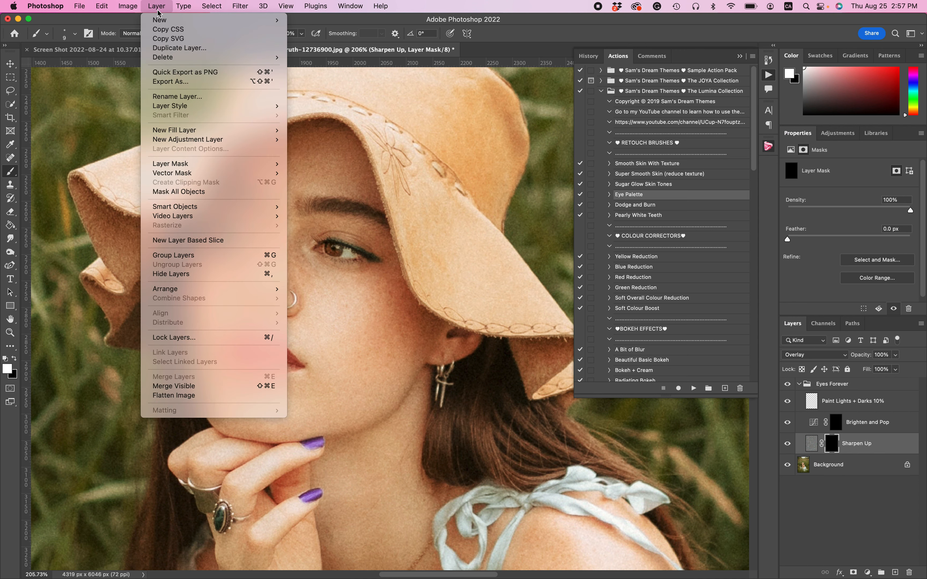
click(212, 395)
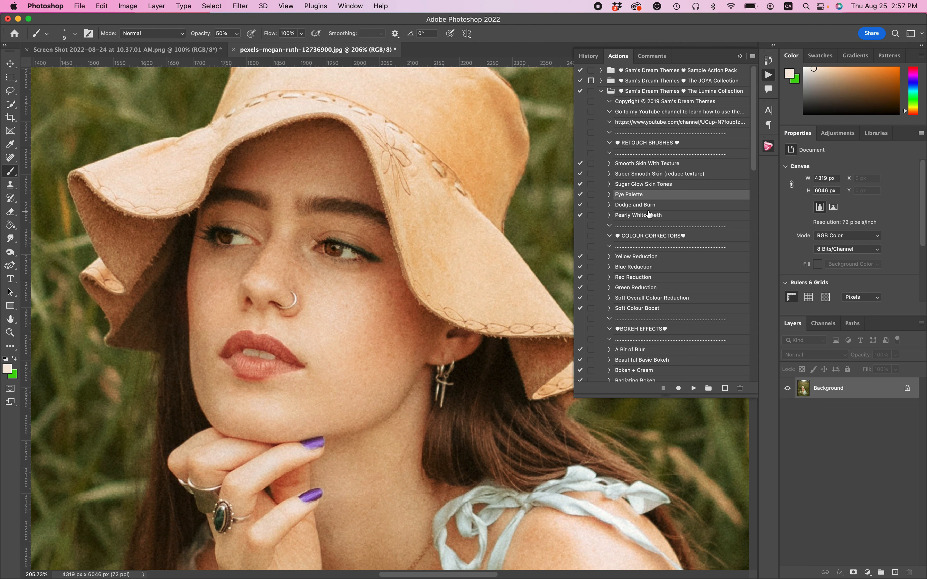
click(658, 217)
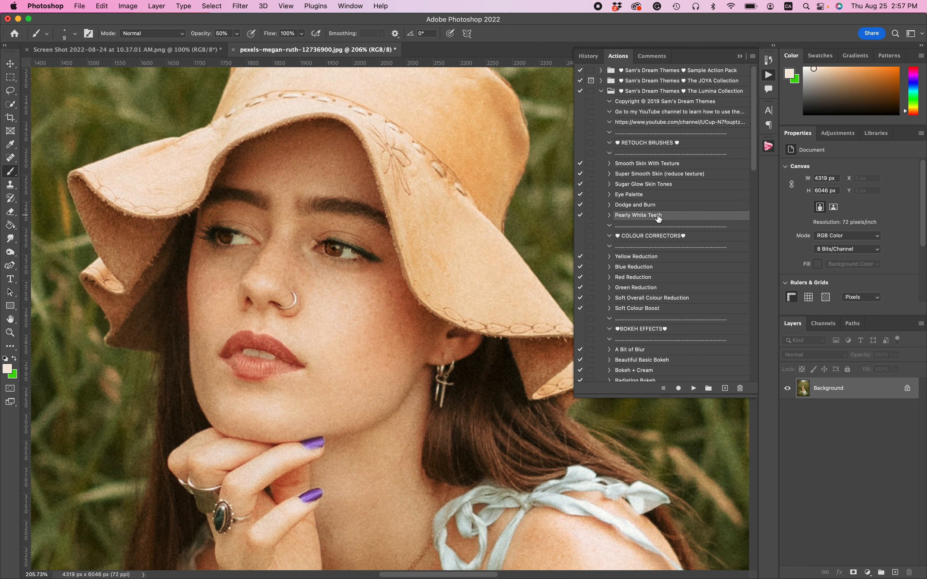
click(693, 389)
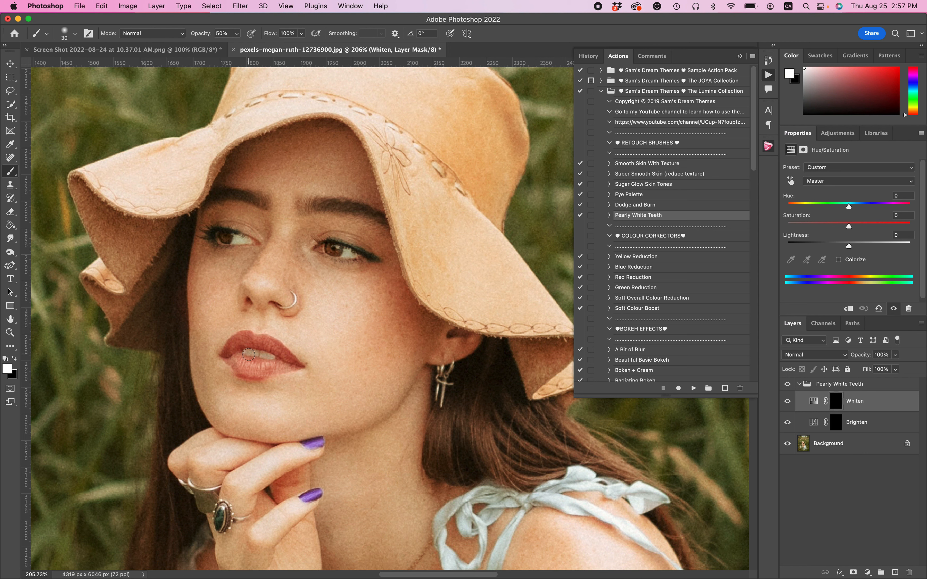
- Paint the Whiten layer's mask over the teeth with a 20 px brush, raising the brush opacity to 100%
mouse_move(246, 353)
mouse_down()
mouse_move(270, 355)
mouse_move(251, 354)
mouse_up()
click(237, 33)
drag(236, 45, 260, 46)
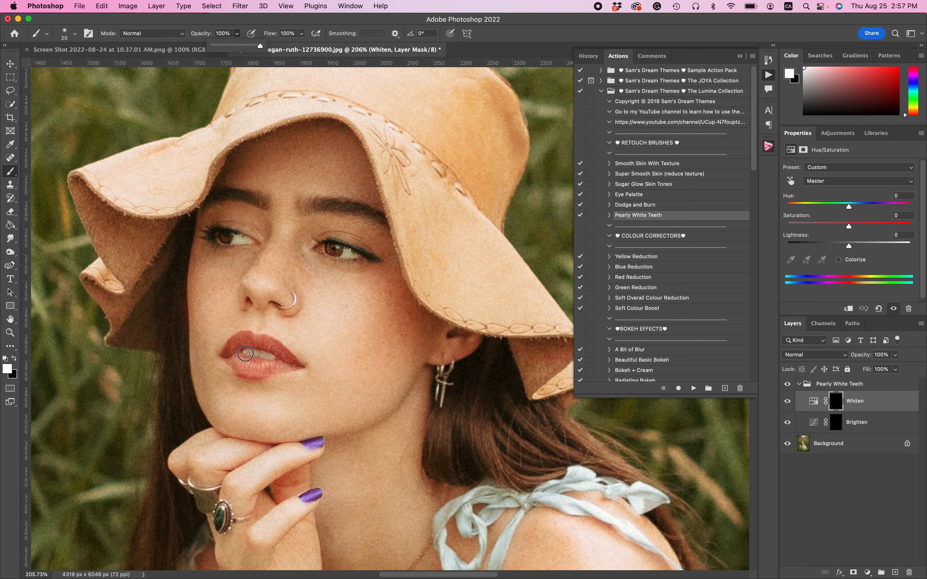
drag(246, 353, 276, 358)
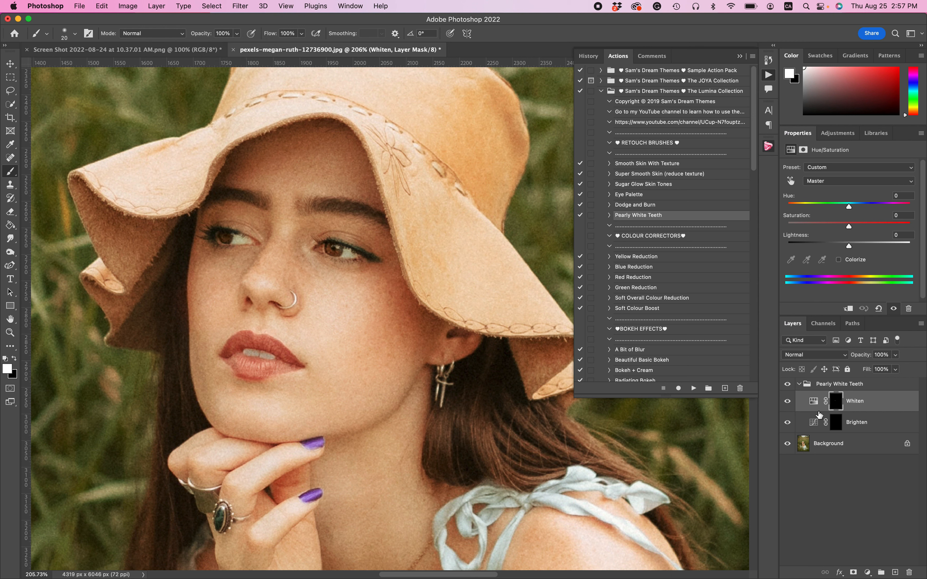
click(895, 356)
- Paint the Brighten layer's mask over the teeth and toggle that layer's visibility to compare the result
click(837, 425)
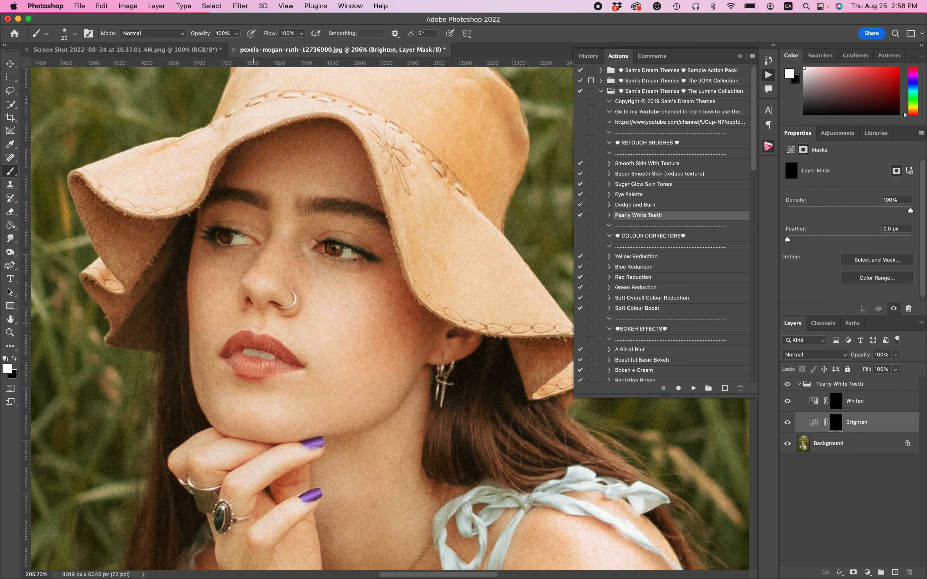
mouse_move(247, 354)
mouse_down()
mouse_move(273, 357)
mouse_move(248, 351)
mouse_up()
scroll(248, 351, down, 10)
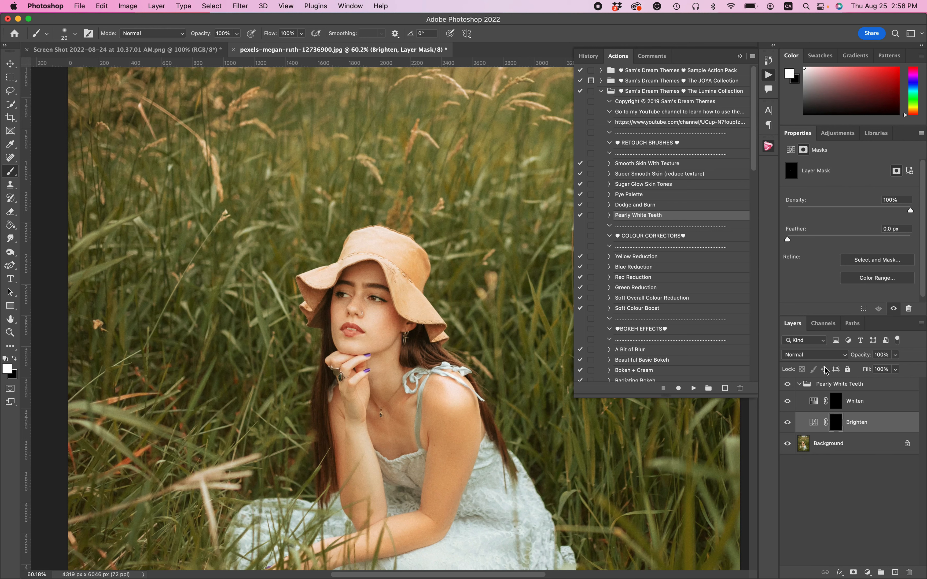
click(788, 423)
click(788, 423)
click(788, 423)
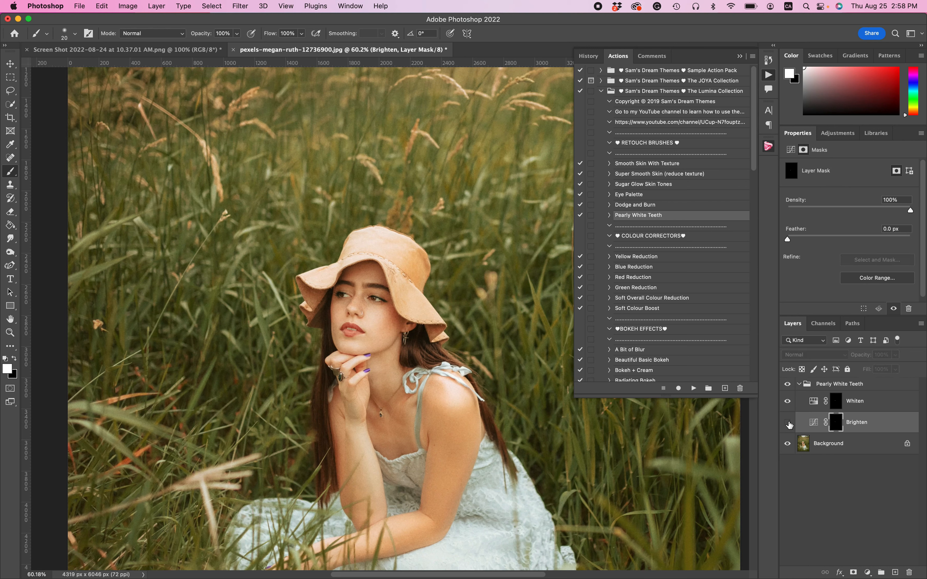
click(788, 423)
- Flatten the teeth edits and run the Blue Reduction colour corrector action
click(151, 6)
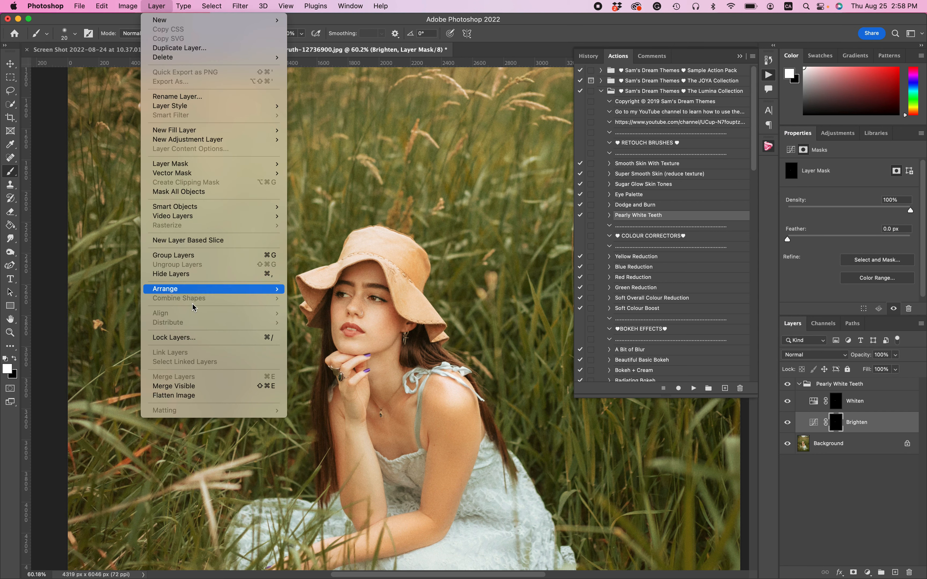
click(195, 396)
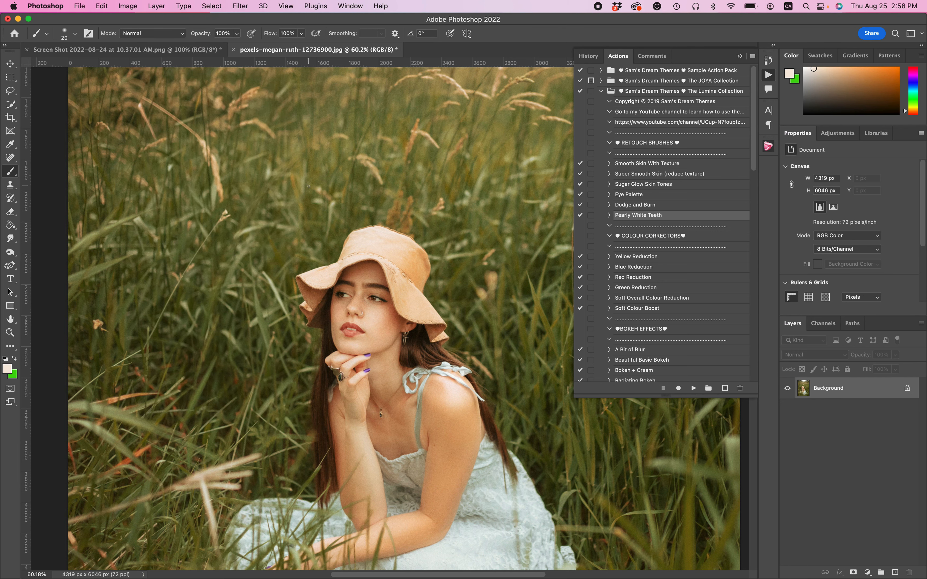
key(super+0)
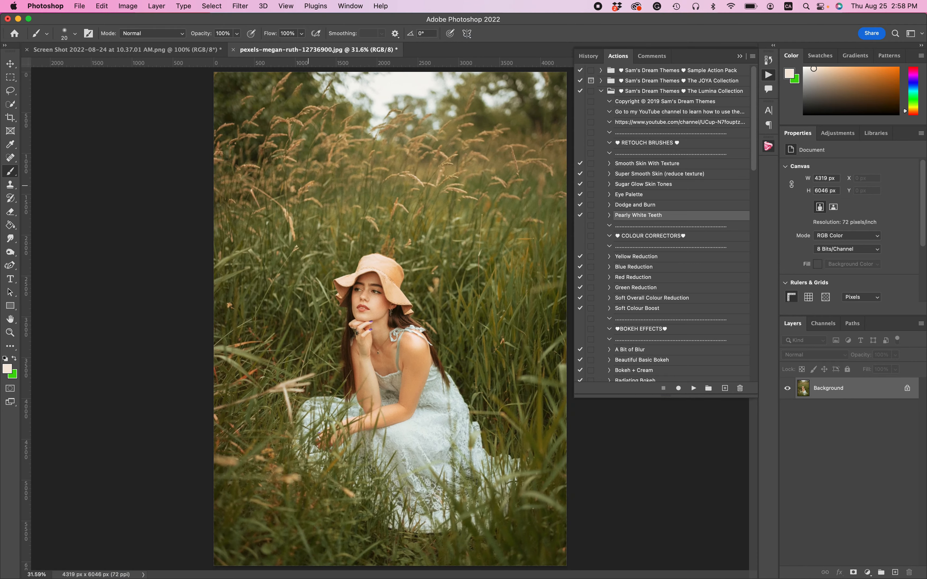
scroll(308, 187, down, 5)
scroll(308, 187, up, 12)
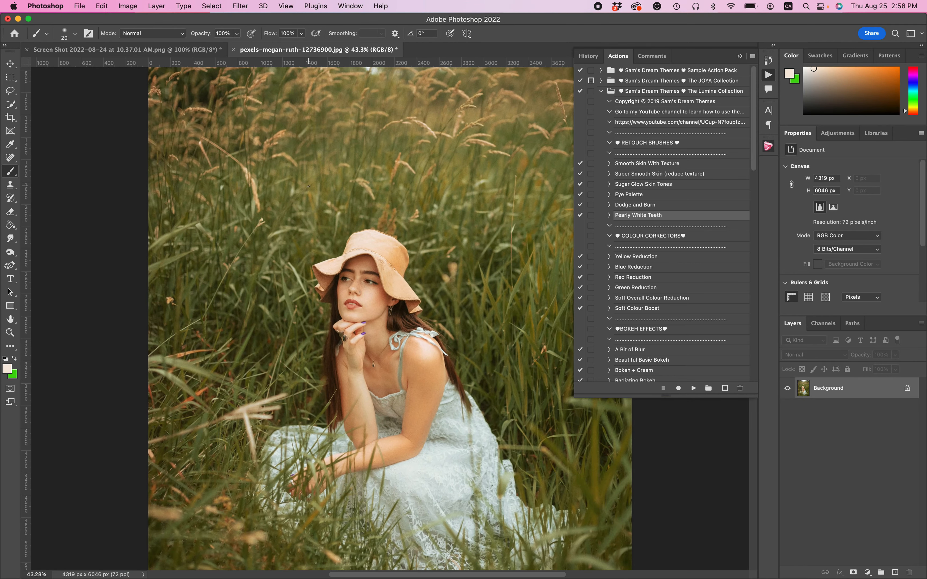
scroll(308, 186, down, 4)
scroll(308, 186, up, 3)
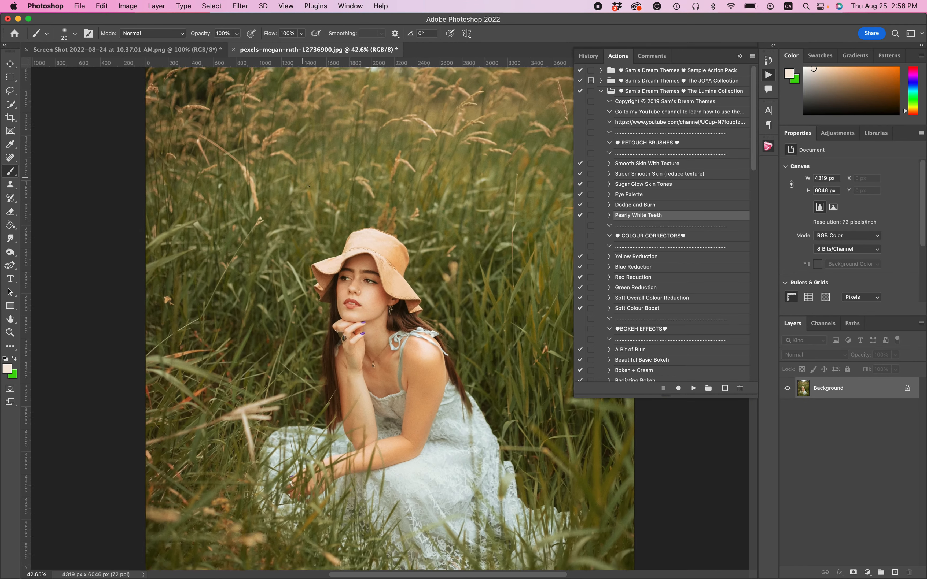
scroll(309, 185, down, 3)
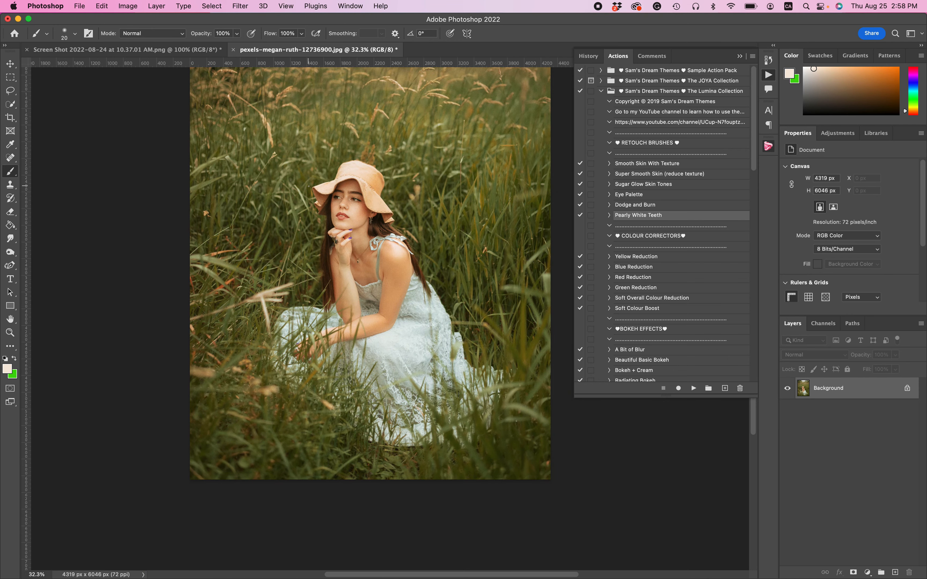
scroll(309, 186, up, 2)
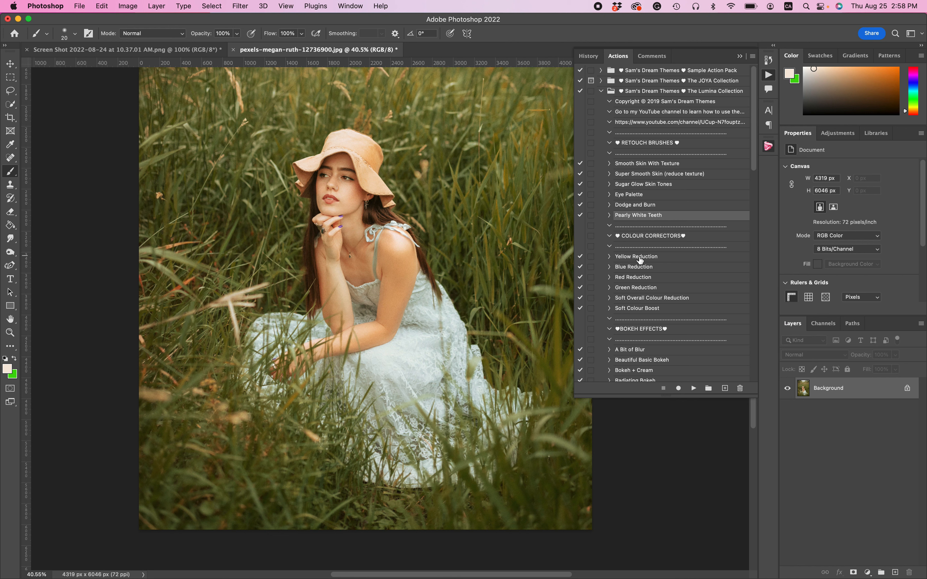
click(643, 270)
click(694, 388)
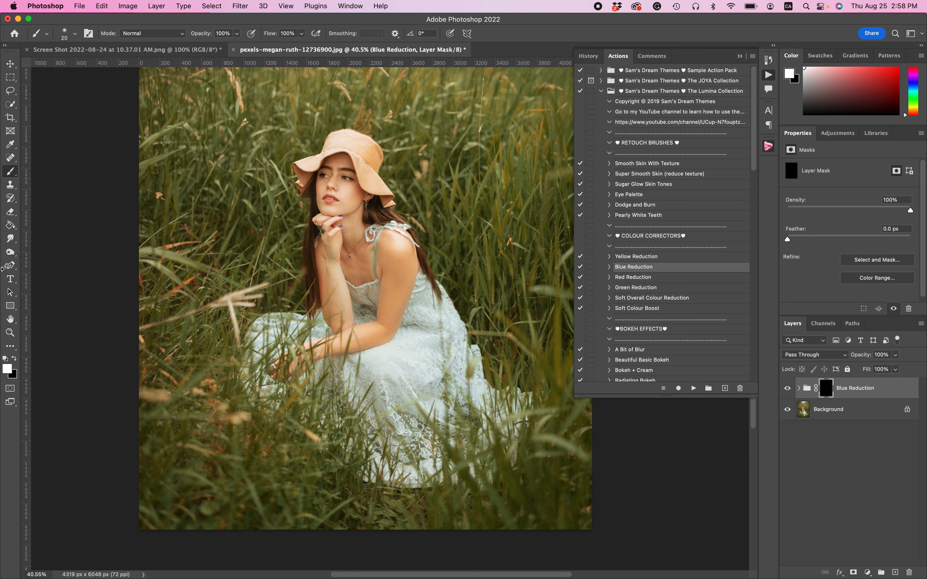
- Enlarge the brush and paint the Blue Reduction mask over the dress's bodice and skirt
key(bracketright)
drag(360, 296, 360, 314)
key(bracketright)
key(bracketright)
mouse_move(419, 309)
mouse_down()
mouse_move(431, 283)
mouse_move(428, 337)
mouse_move(440, 329)
mouse_move(415, 352)
mouse_move(431, 344)
mouse_move(387, 366)
mouse_move(347, 367)
mouse_move(411, 376)
mouse_move(414, 395)
mouse_move(389, 405)
mouse_move(424, 456)
mouse_move(399, 434)
mouse_move(379, 470)
mouse_move(415, 394)
mouse_move(470, 412)
mouse_move(462, 370)
mouse_move(438, 335)
mouse_move(442, 314)
mouse_move(423, 309)
mouse_move(426, 299)
mouse_move(449, 368)
mouse_up()
- Resize the brush to 200 px and paint Blue Reduction over the remaining edge of the skirt
key(bracketleft)
key(bracketleft)
key(bracketleft)
key(bracketleft)
key(bracketleft)
key(bracketleft)
key(bracketleft)
key(bracketright)
key(bracketright)
key(bracketright)
key(bracketright)
key(bracketright)
drag(262, 389, 277, 394)
- Toggle the Blue Reduction group's visibility to compare the dress with and without the correction
scroll(419, 375, down, 3)
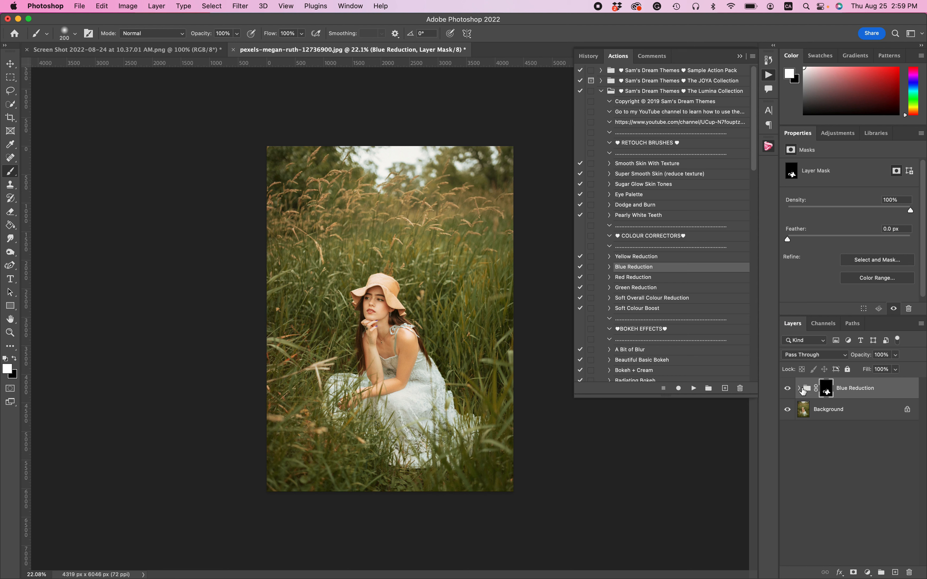
click(788, 388)
click(788, 388)
click(787, 389)
click(788, 389)
- Flatten the image and run the Blue Reduction action a second time
click(157, 4)
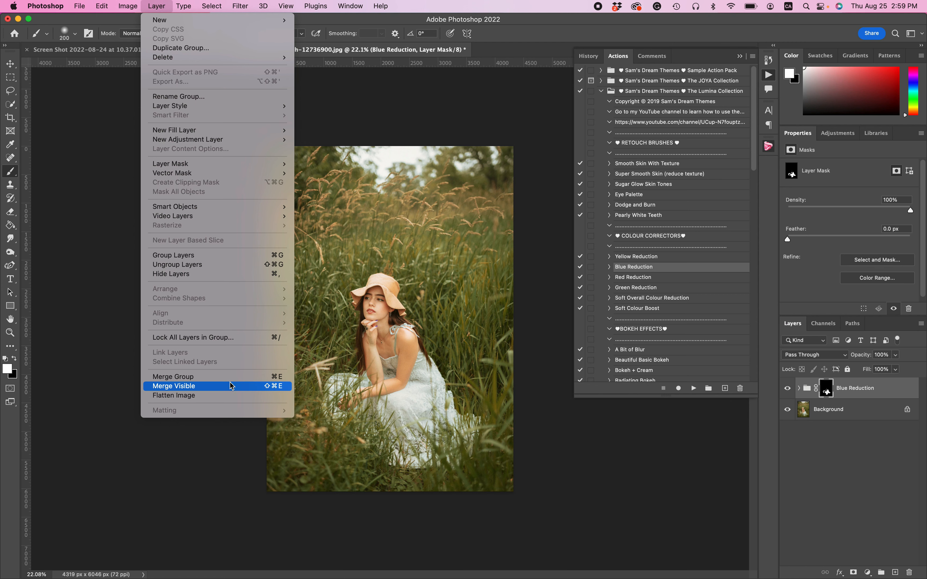
click(232, 396)
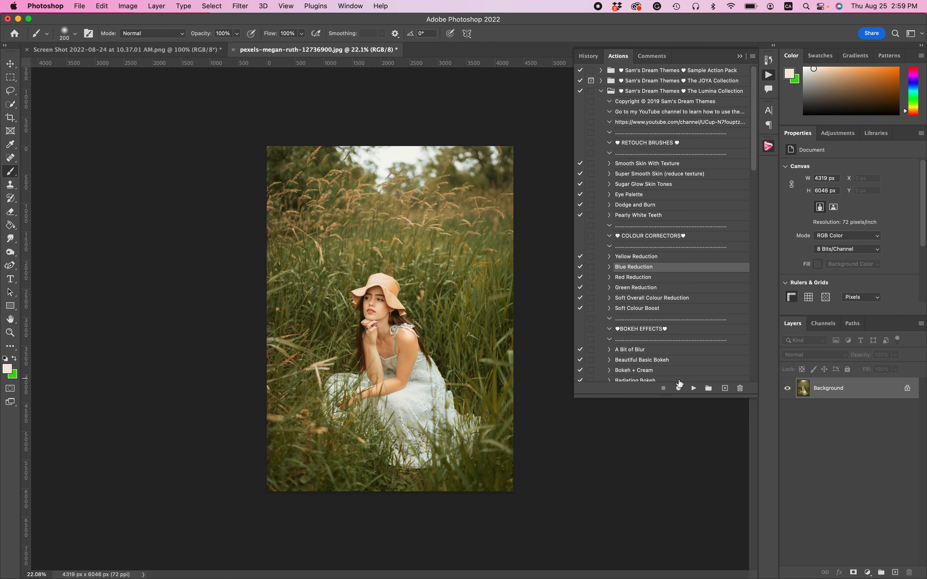
click(692, 389)
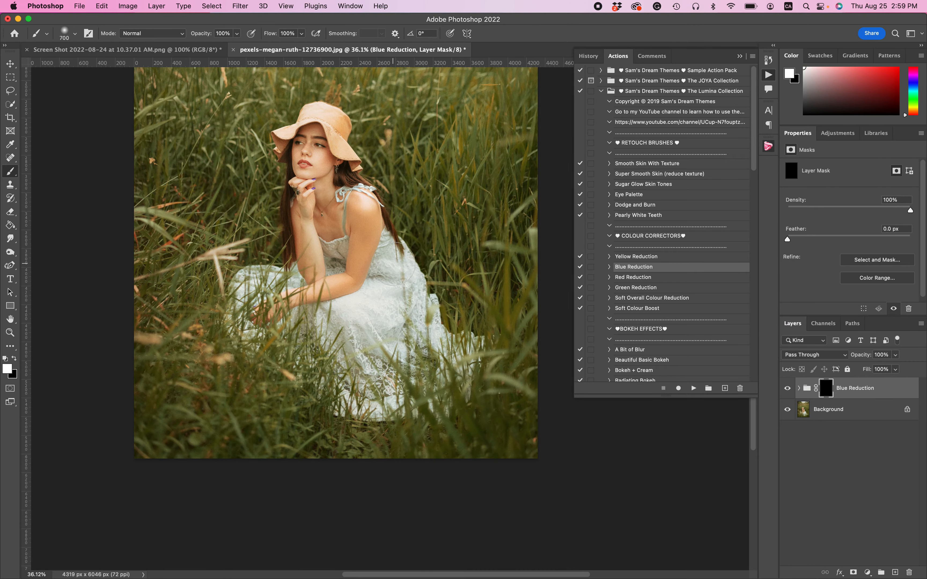
- Paint the new Blue Reduction mask over the whole dress with a large brush, then refine the skirt's edge at 300 px
key(bracketleft)
mouse_move(380, 362)
mouse_down()
mouse_move(427, 364)
mouse_move(398, 268)
mouse_move(332, 257)
mouse_move(340, 247)
mouse_move(330, 250)
mouse_move(334, 269)
mouse_move(345, 234)
mouse_up()
key(bracketleft)
key(bracketleft)
key(bracketleft)
key(bracketleft)
key(bracketleft)
key(bracketleft)
key(bracketleft)
key(bracketleft)
key(bracketleft)
key(bracketright)
key(bracketright)
mouse_move(425, 316)
mouse_down()
mouse_move(421, 359)
mouse_move(440, 345)
mouse_move(456, 366)
mouse_up()
- Flatten the second Blue Reduction pass into the background
scroll(456, 367, down, 5)
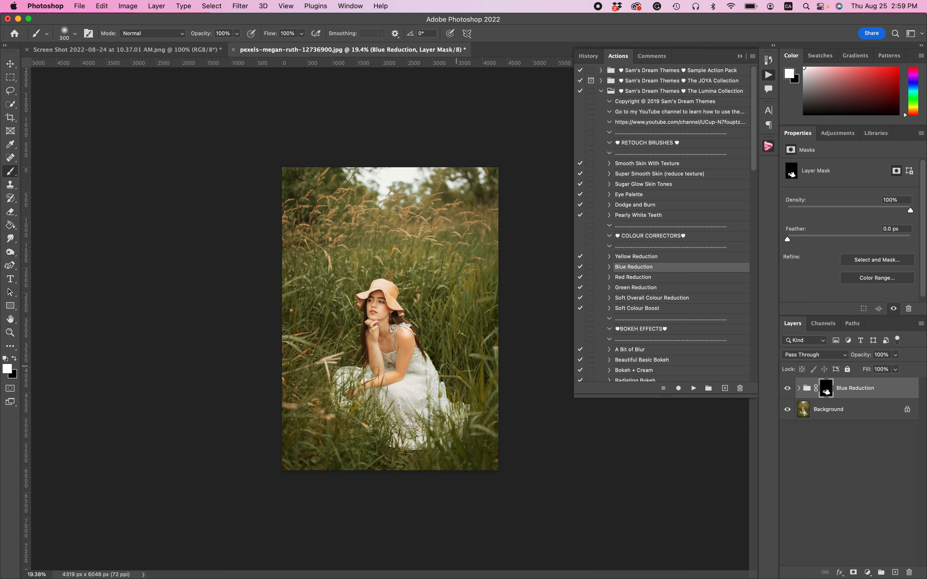
scroll(455, 366, up, 2)
click(184, 5)
mouse_move(157, 6)
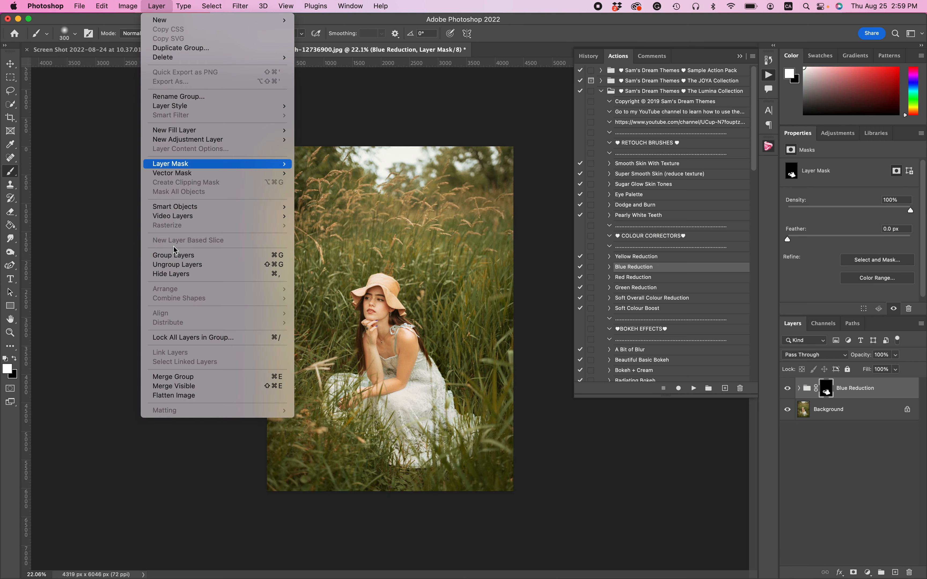
click(180, 396)
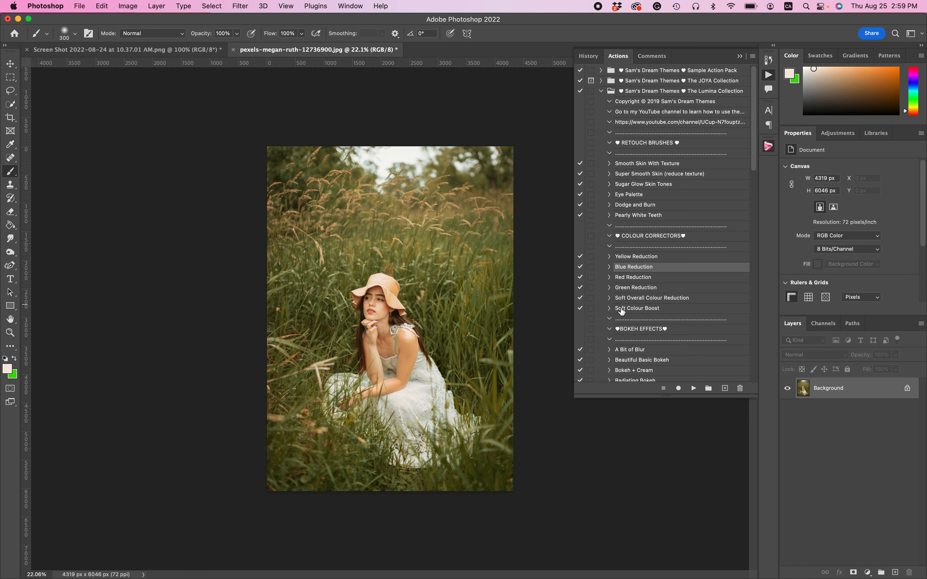
- Run the Bokeh + Cream action on the flattened portrait
scroll(687, 289, down, 5)
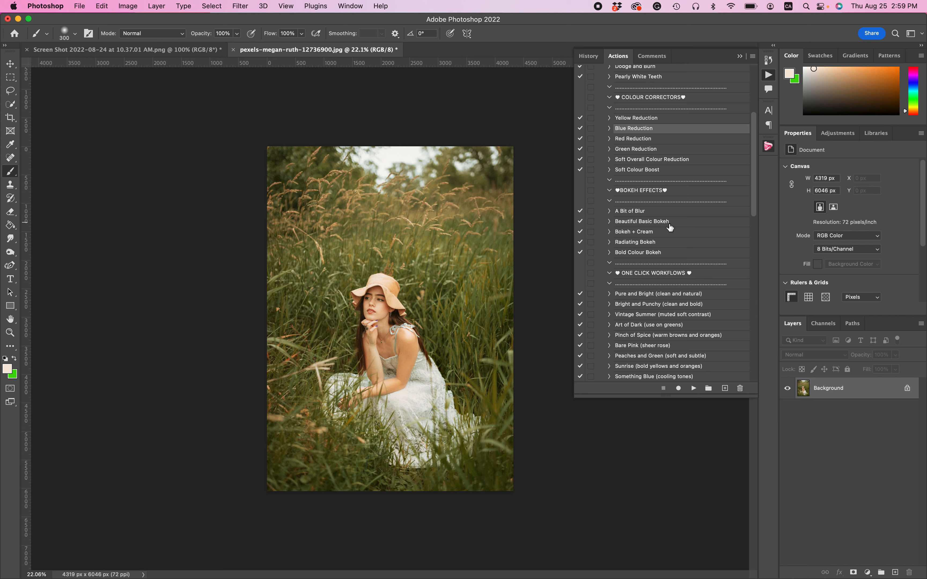
click(652, 233)
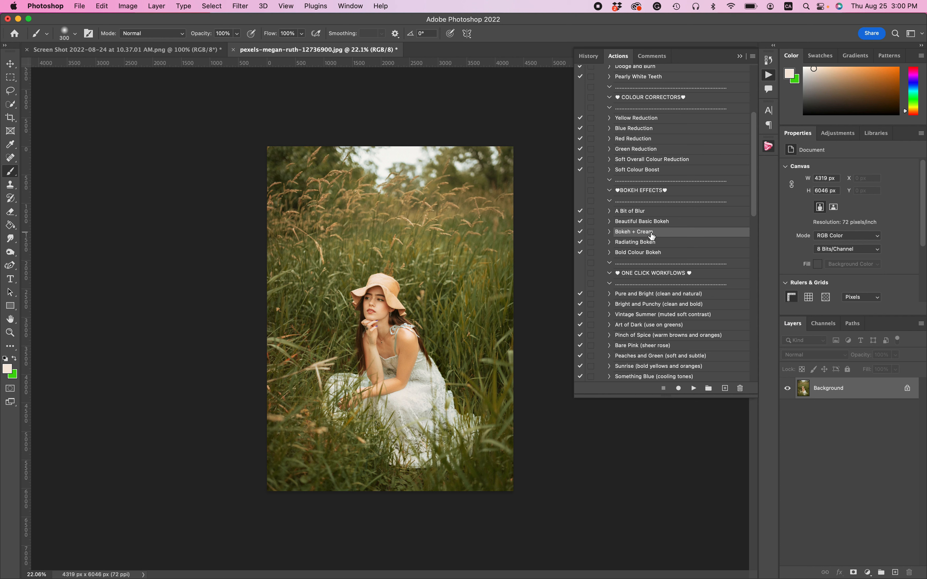
click(694, 388)
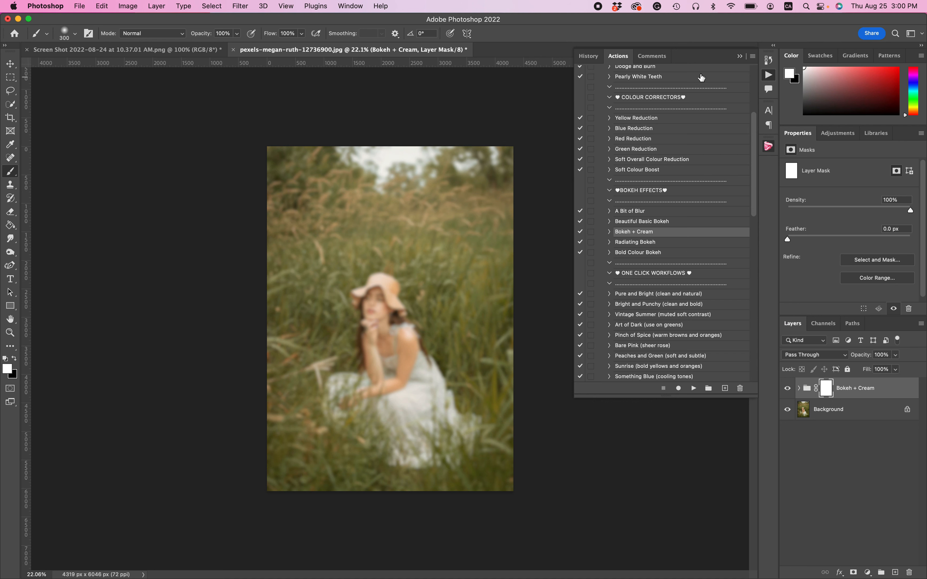
click(741, 57)
key(super+0)
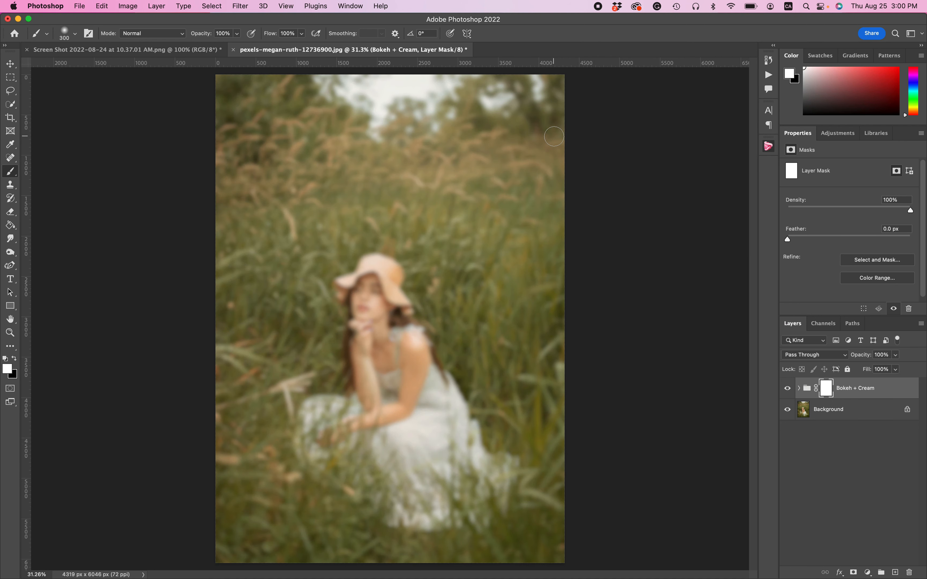
scroll(555, 133, down, 1)
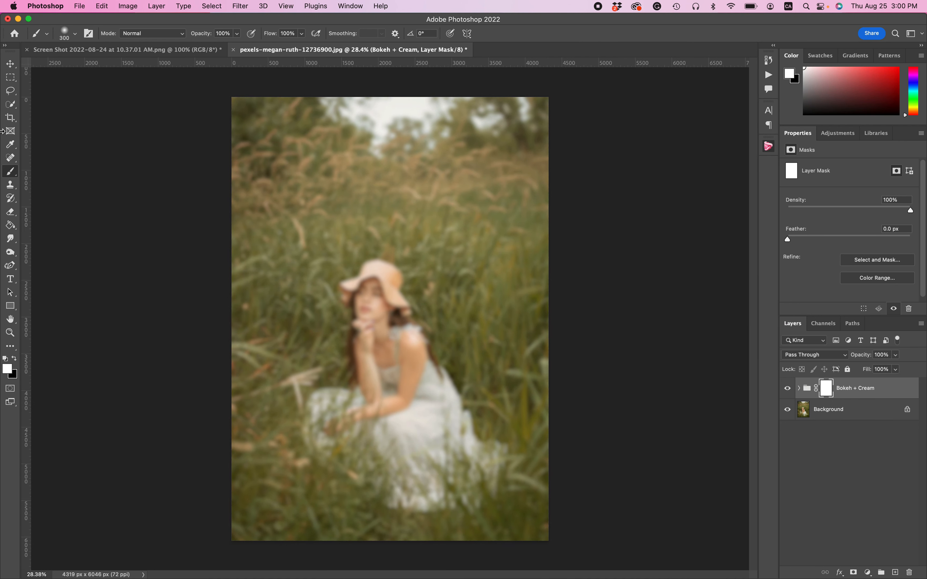
- Paint black over the woman, hat and dress on the Bokeh + Cream mask with a brush of about 1100 px
click(16, 360)
click(9, 370)
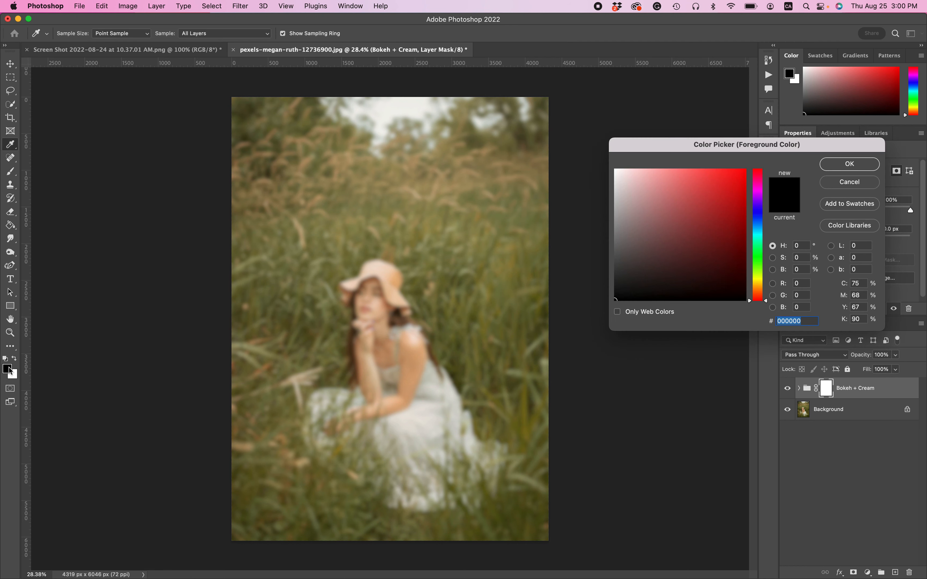
click(852, 163)
key(b)
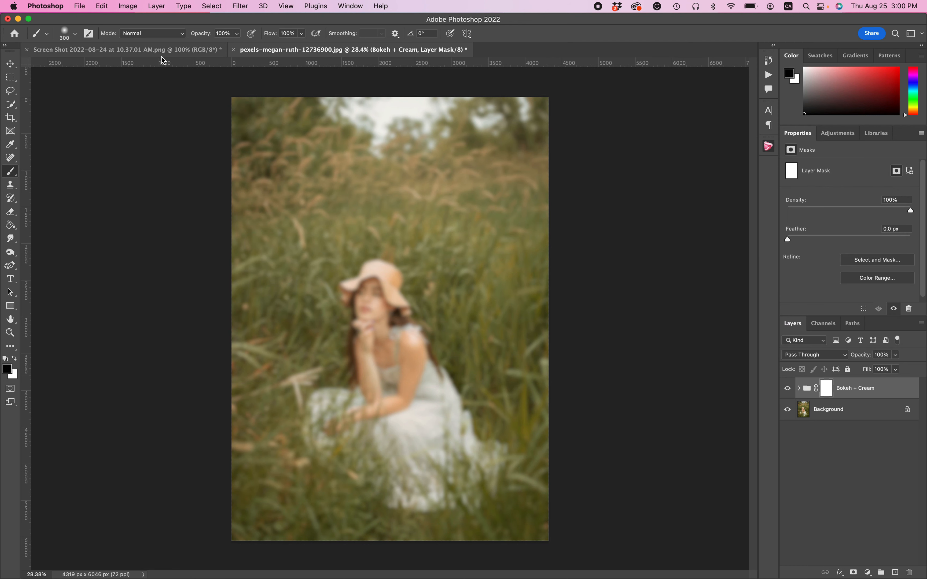
key(bracketright)
key(bracketright)
key(bracketright)
key(bracketright)
key(bracketright)
key(bracketright)
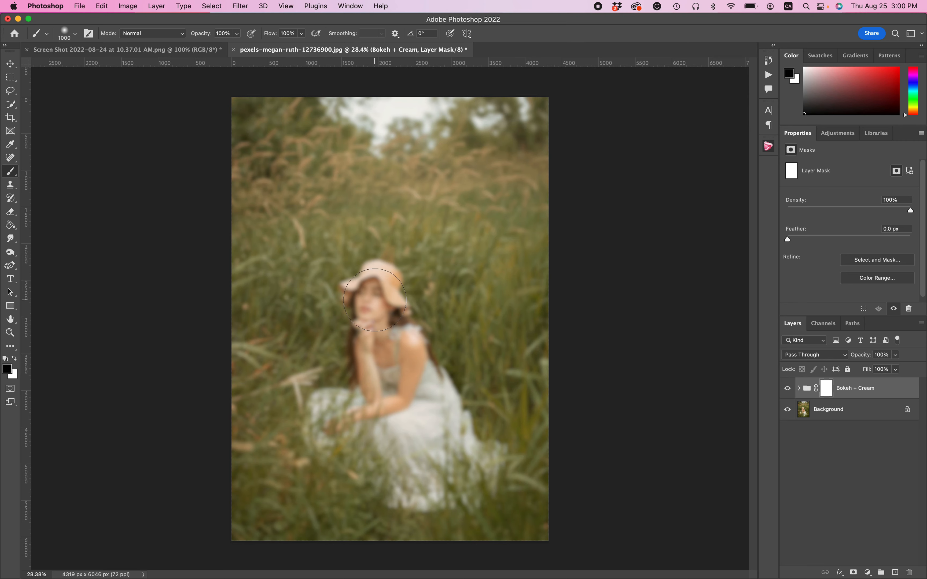
key(bracketright)
click(381, 287)
mouse_move(381, 287)
mouse_down()
mouse_move(357, 297)
mouse_move(386, 295)
mouse_move(389, 331)
mouse_move(451, 426)
mouse_move(456, 453)
mouse_move(488, 465)
mouse_move(377, 480)
mouse_move(429, 480)
mouse_move(311, 427)
mouse_move(411, 412)
mouse_move(372, 440)
mouse_move(411, 398)
mouse_move(386, 371)
mouse_move(378, 309)
mouse_up()
- Enlarge the brush to about 1700 px and paint the blur off the grass around and in front of the woman
key(bracketright)
key(bracketright)
key(bracketright)
key(bracketright)
key(bracketright)
key(bracketright)
key(bracketright)
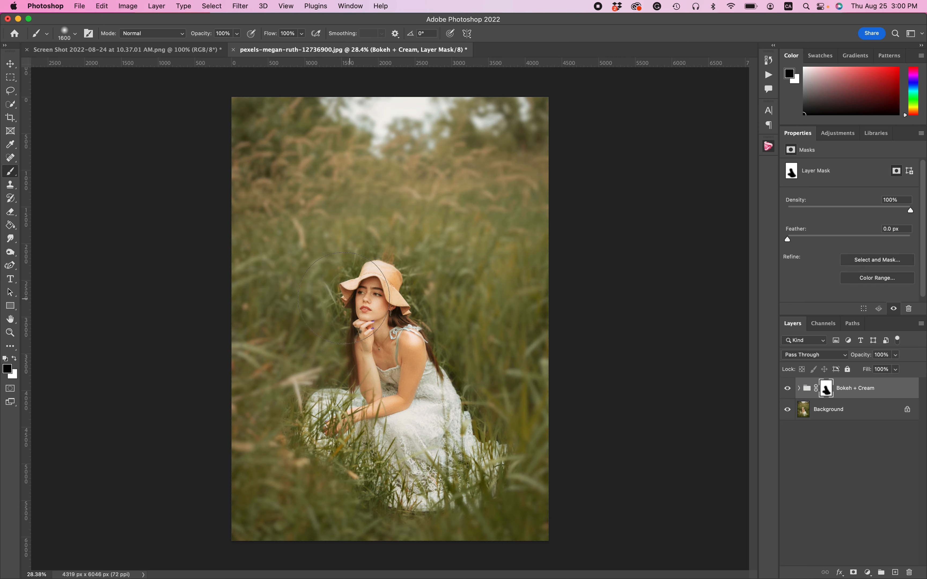
mouse_move(225, 305)
mouse_down()
mouse_move(475, 307)
mouse_move(426, 305)
mouse_move(499, 296)
mouse_move(434, 359)
mouse_up()
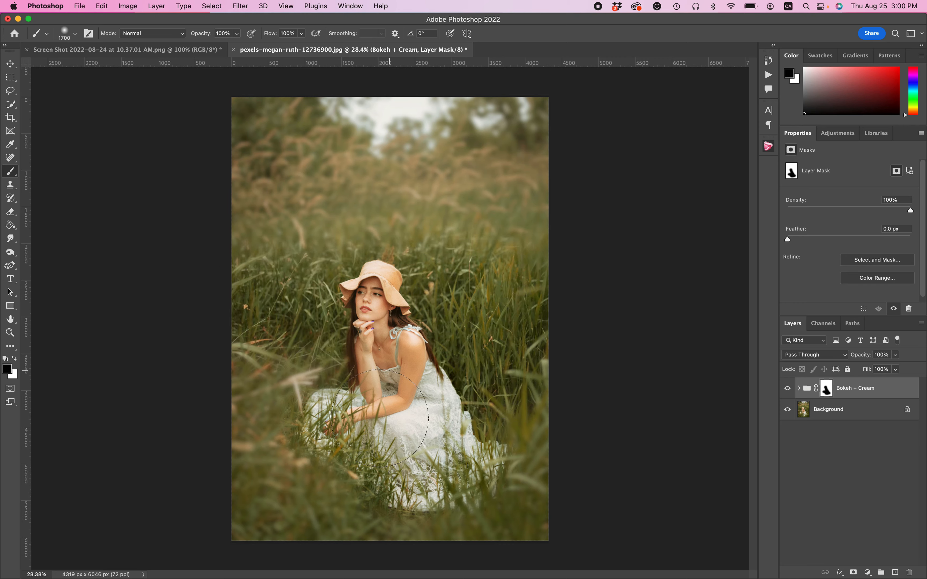
mouse_move(222, 362)
mouse_down()
mouse_move(306, 383)
mouse_move(379, 454)
mouse_up()
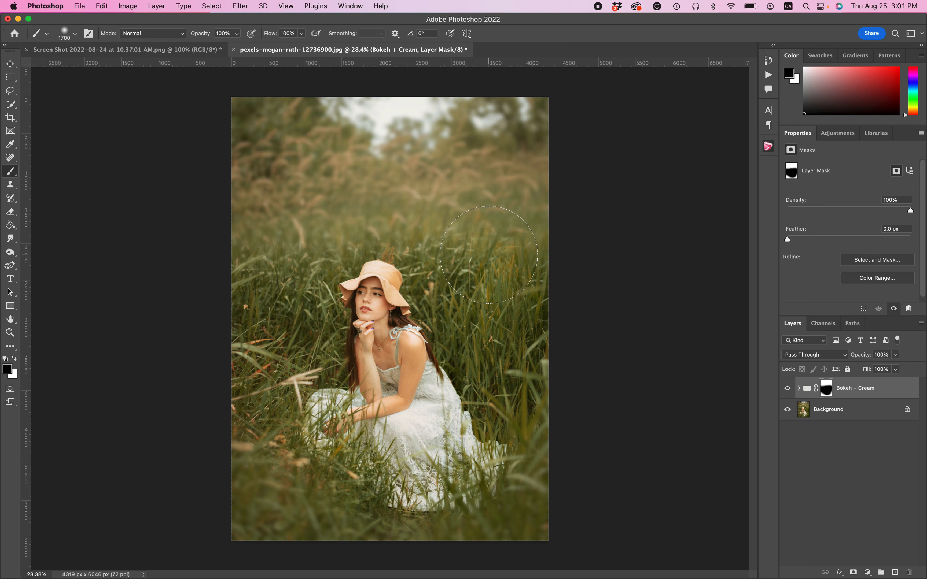
- Lower the brush opacity to 35% and softly fade the blur across the grass above the woman's hat
click(238, 34)
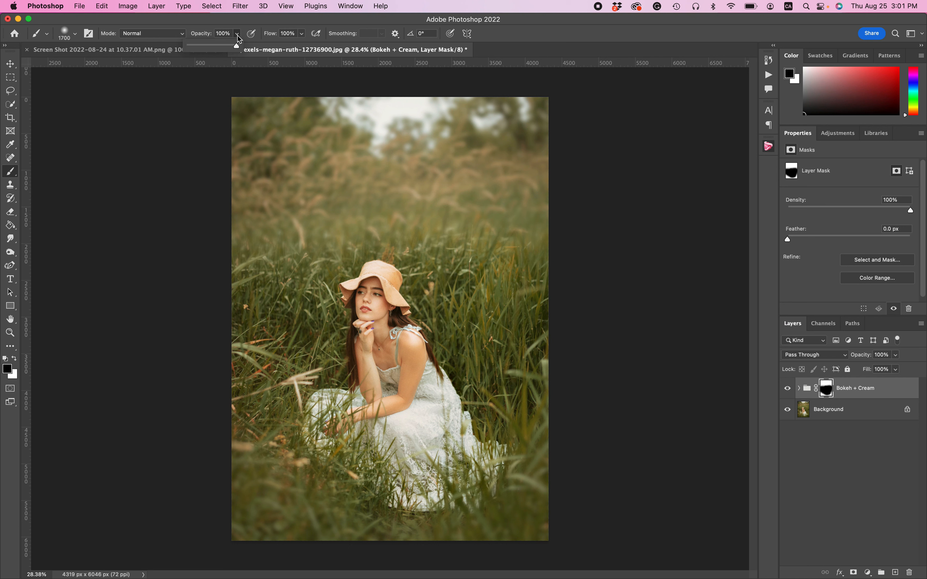
click(203, 47)
mouse_move(261, 251)
mouse_down()
mouse_move(365, 228)
mouse_move(436, 230)
mouse_up()
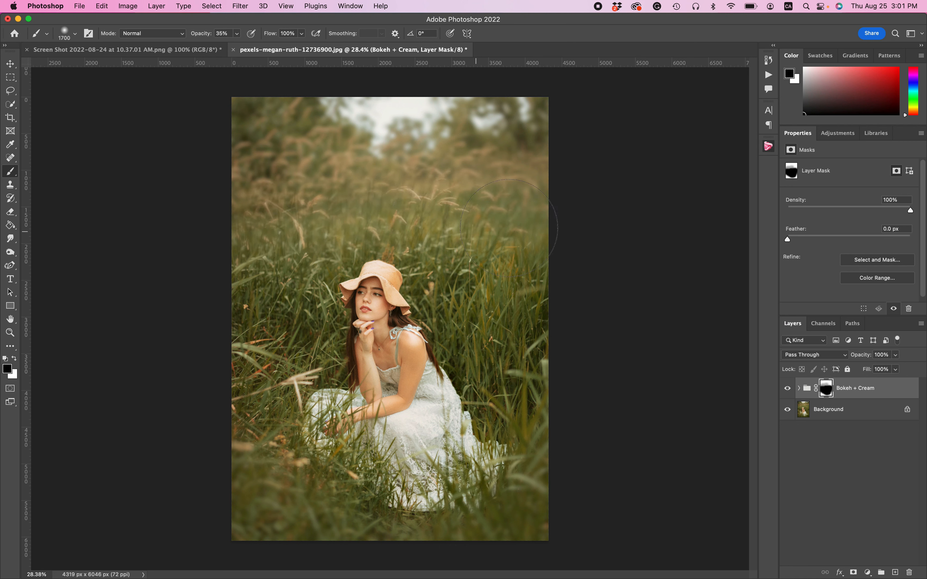
drag(521, 229, 483, 244)
- Refine the blur transition in the grass on both sides above the woman, varying the brush size
key(bracketleft)
key(bracketleft)
mouse_move(478, 189)
mouse_down()
mouse_move(498, 236)
mouse_move(521, 227)
mouse_up()
mouse_move(306, 237)
mouse_down()
mouse_move(295, 225)
mouse_move(314, 206)
mouse_up()
key(bracketright)
key(bracketright)
key(bracketright)
key(bracketright)
key(bracketright)
key(bracketright)
key(bracketright)
key(bracketright)
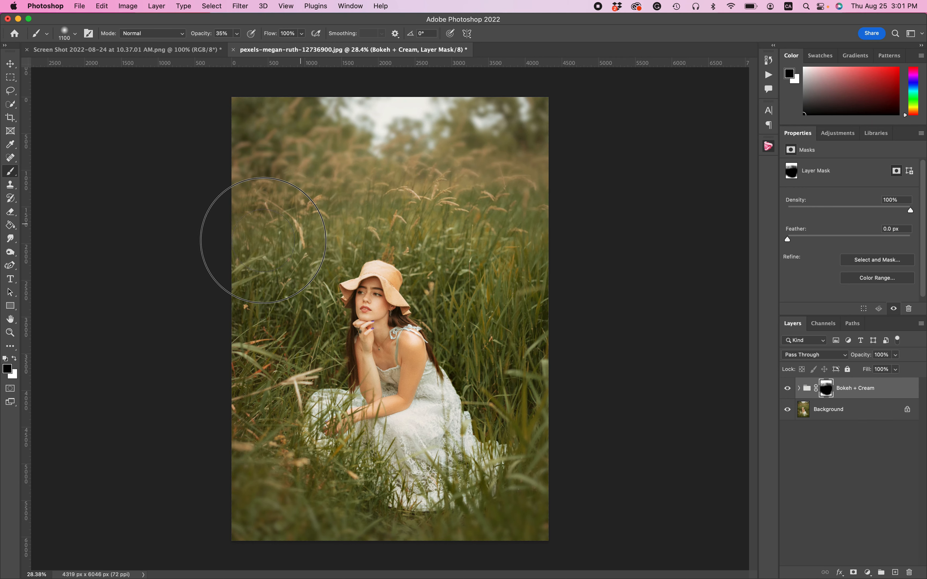
- Toggle the Bokeh + Cream group's visibility to compare the photo with and without the blur
click(787, 389)
click(787, 389)
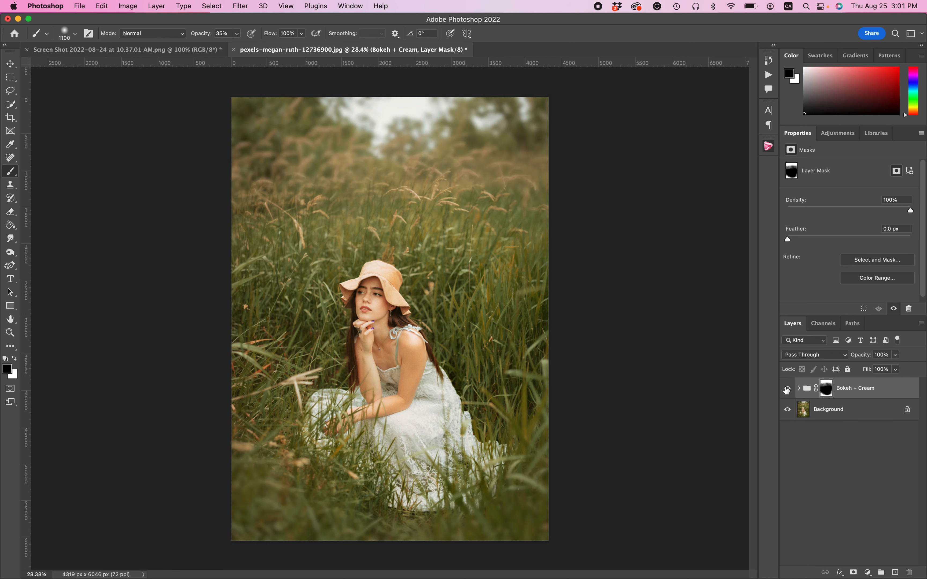
click(787, 389)
click(787, 389)
- Softly paint the blur off the tall seed heads near the tree line and compare against the hidden bokeh group
mouse_move(303, 164)
mouse_down()
mouse_move(330, 151)
mouse_move(341, 170)
mouse_move(381, 179)
mouse_move(356, 201)
mouse_move(332, 183)
mouse_up()
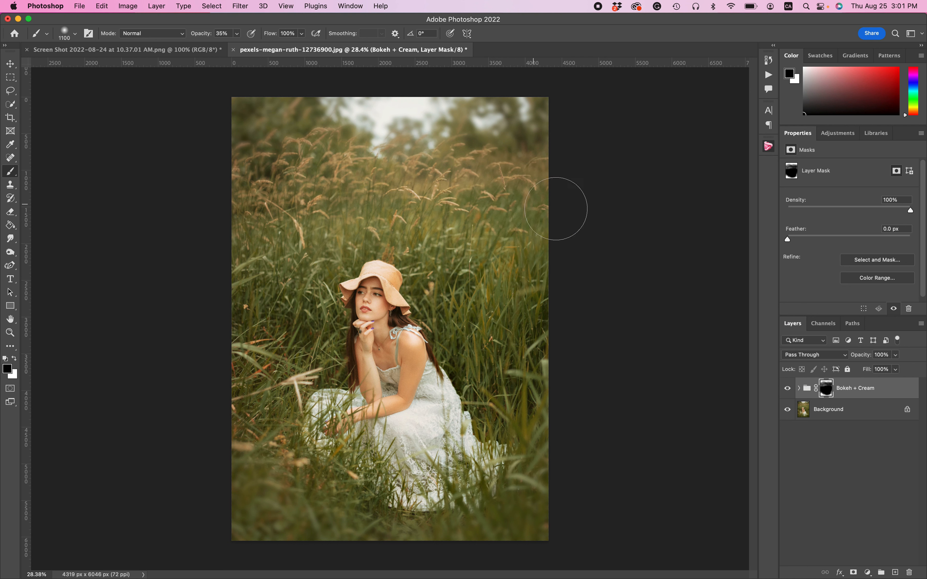
click(788, 389)
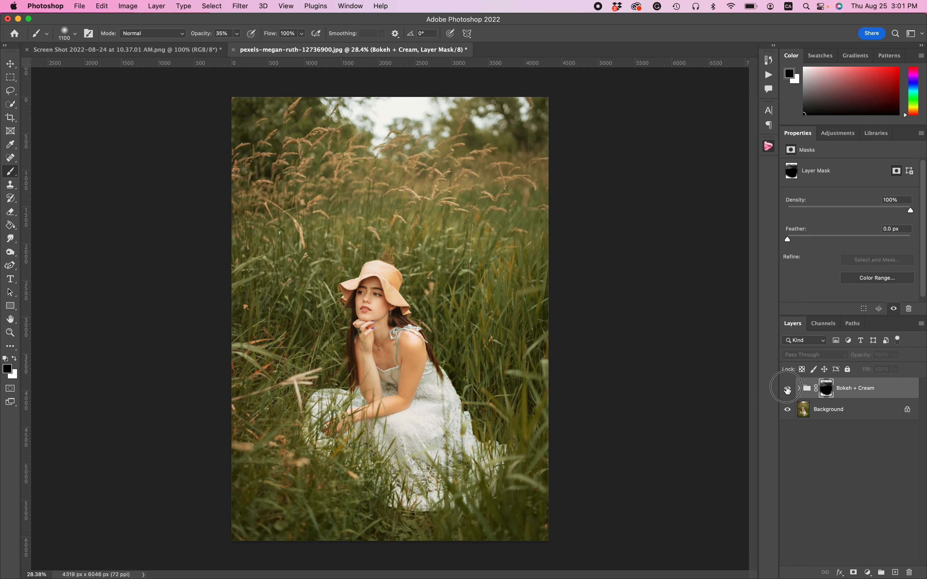
click(788, 389)
click(788, 389)
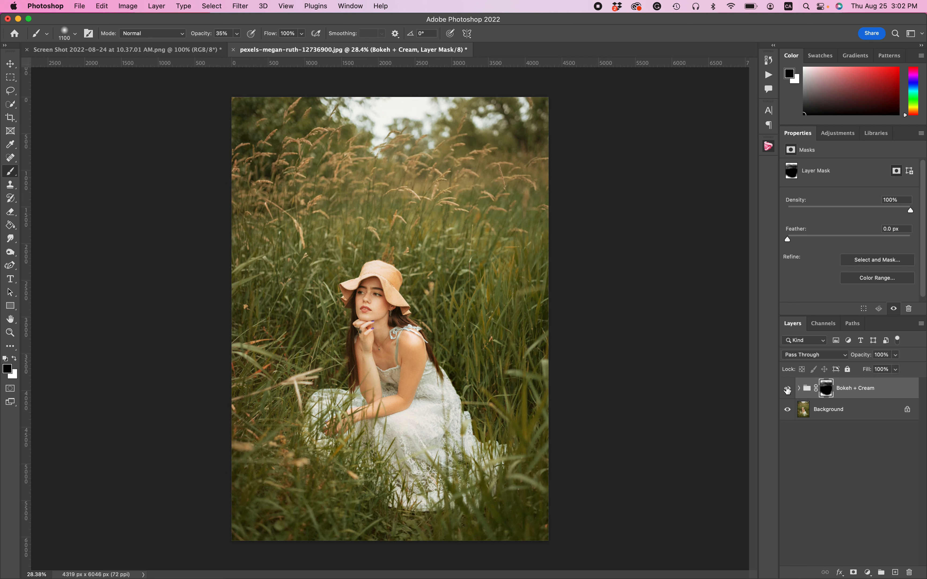
click(788, 389)
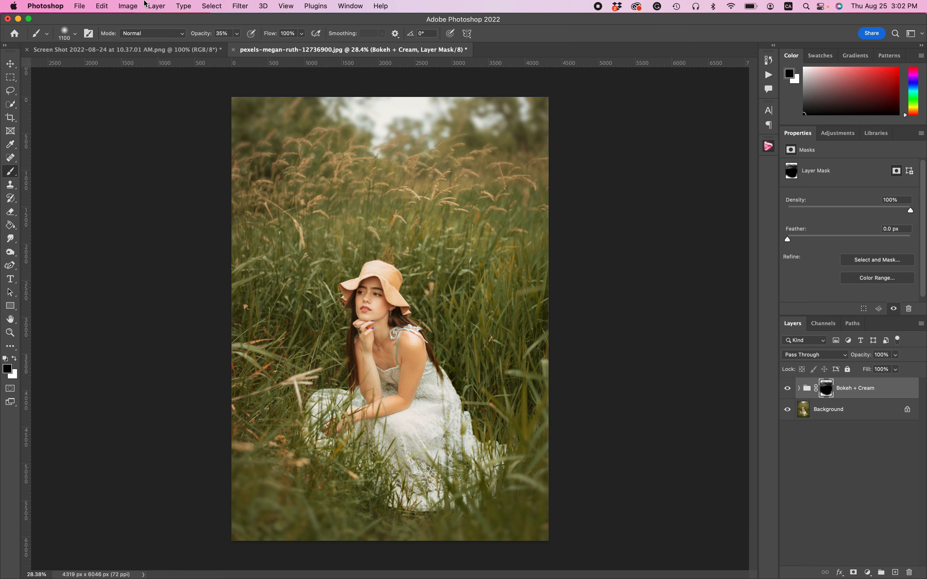
- Flatten the bokeh edit and run the Vintage Summer (muted soft contrast) action
click(153, 5)
key(Escape)
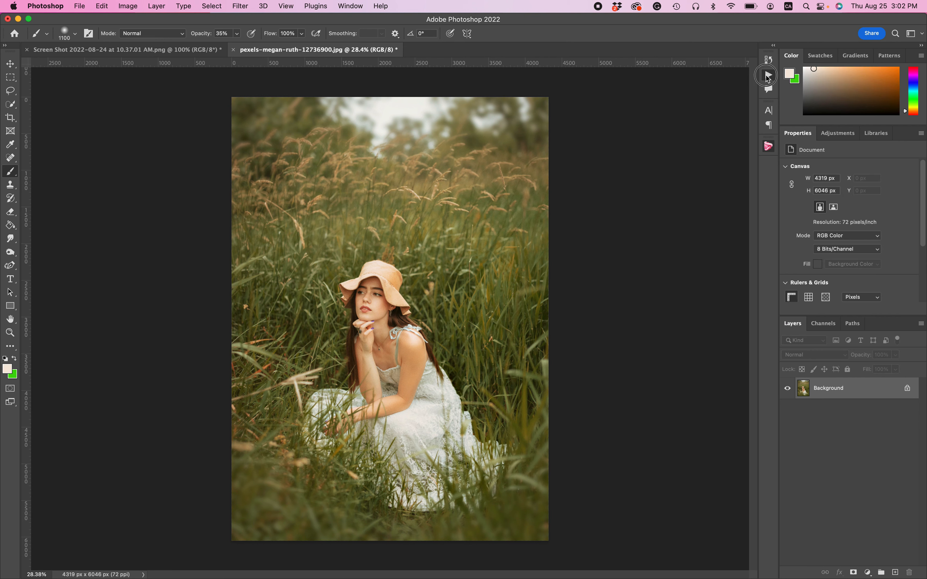
click(767, 74)
scroll(678, 179, down, 5)
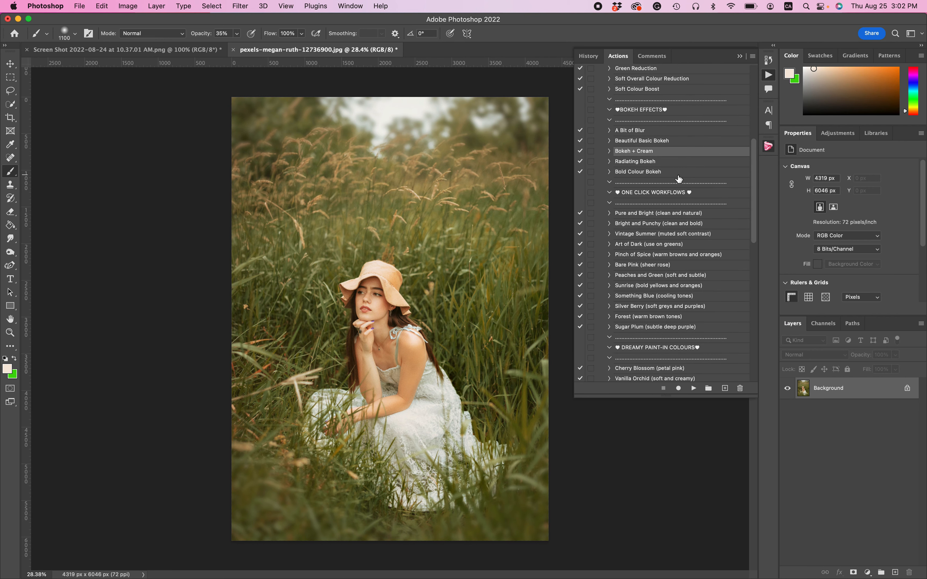
scroll(679, 178, down, 1)
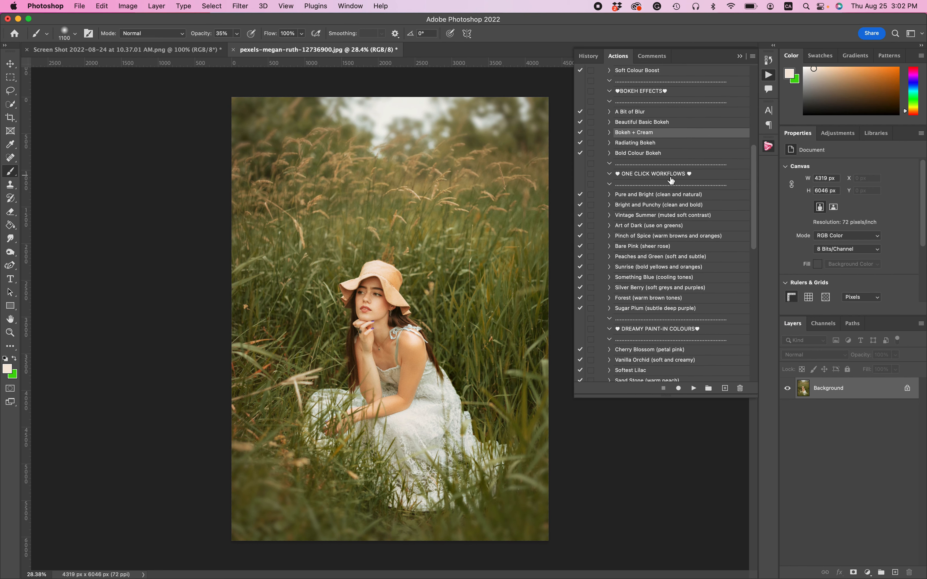
click(658, 216)
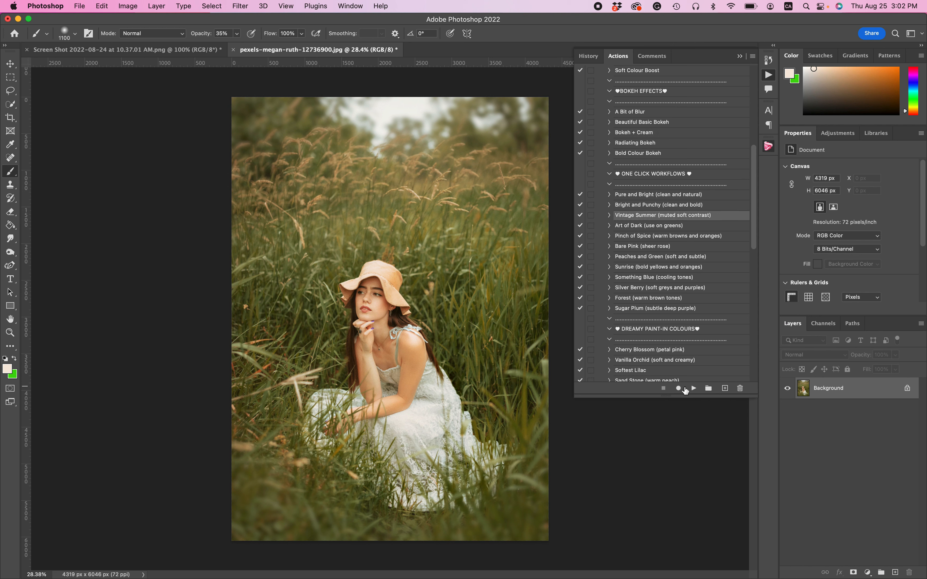
click(693, 388)
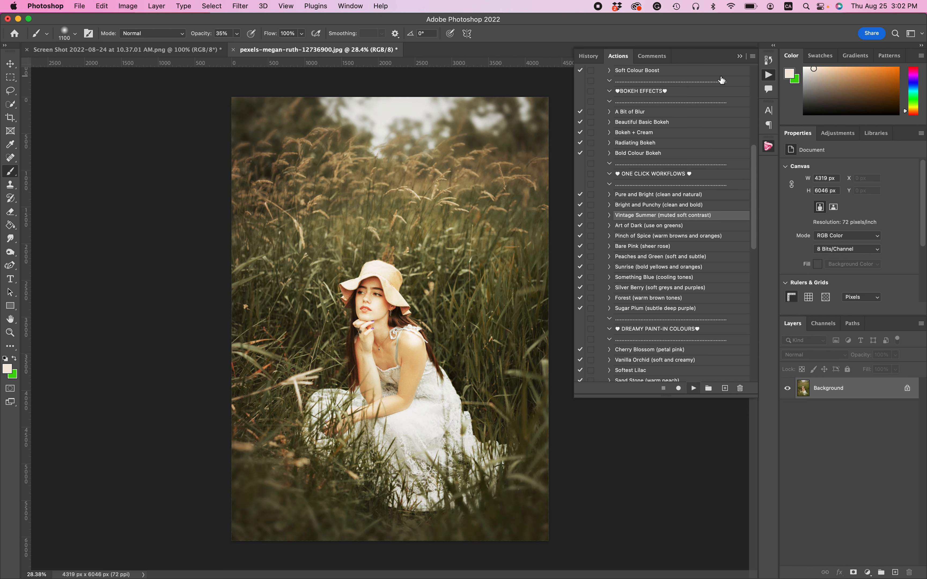
click(742, 57)
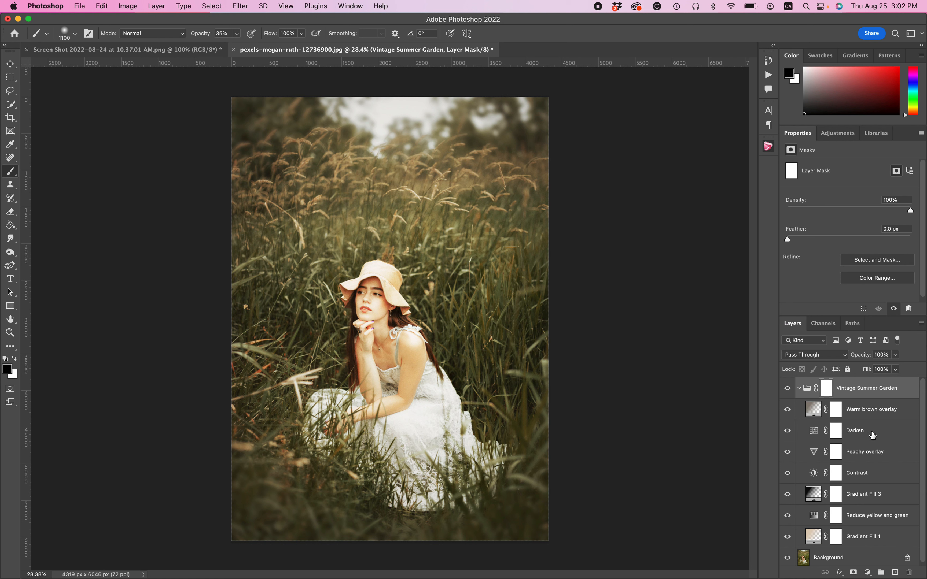
- Set the Vintage Summer Garden group's opacity to 60% and flatten the image
click(897, 357)
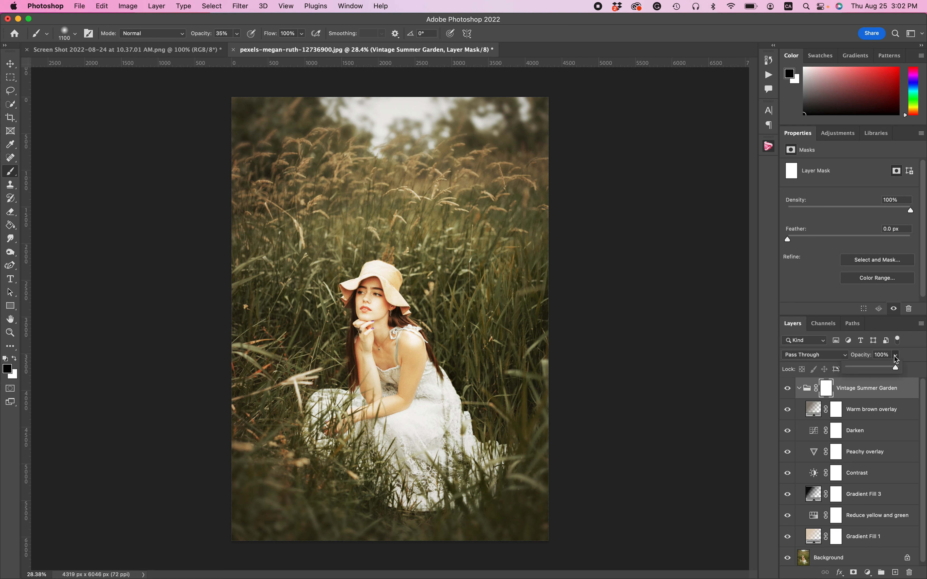
drag(868, 370, 879, 370)
click(156, 5)
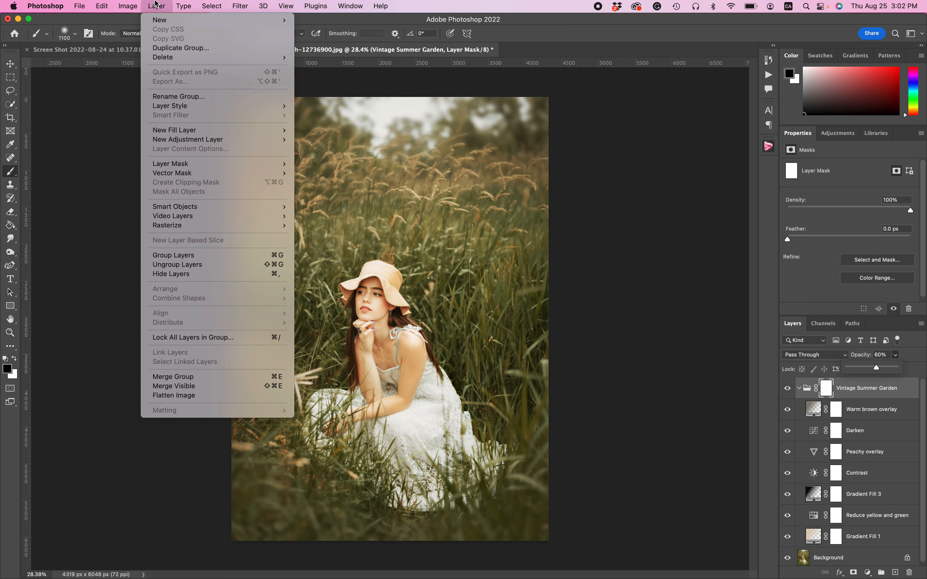
click(180, 397)
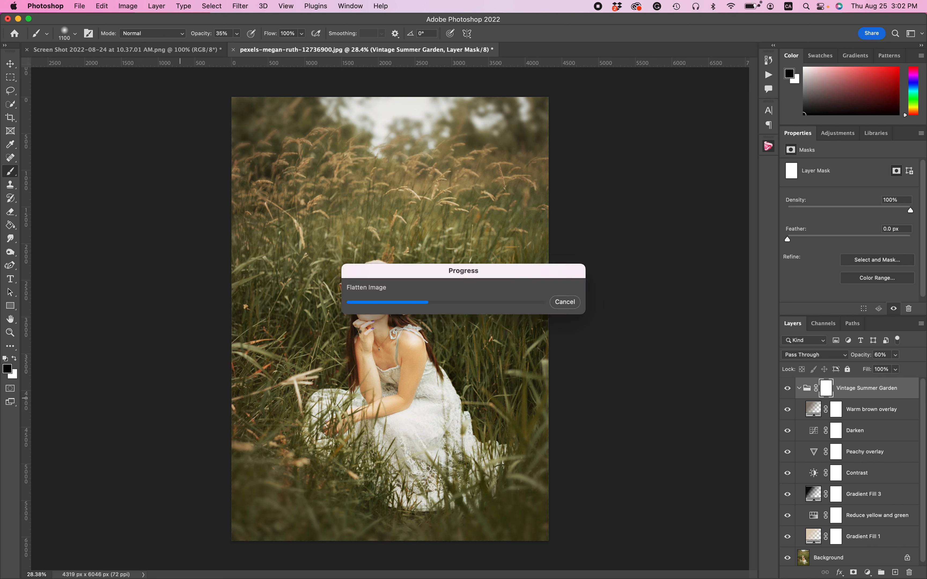
- Run the Vanilla Orchid (soft and creamy) paint-in colour action
click(768, 75)
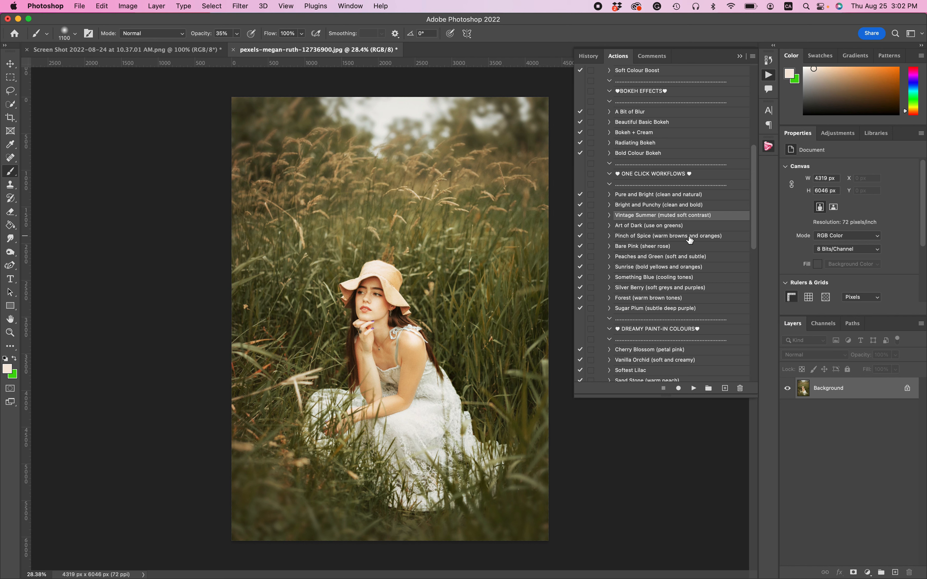
scroll(689, 239, down, 1)
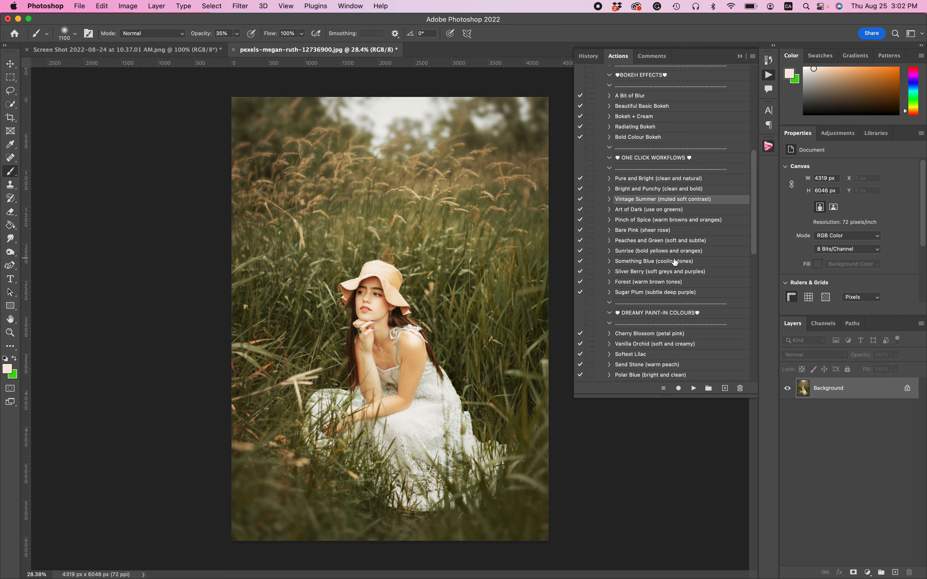
scroll(675, 262, down, 8)
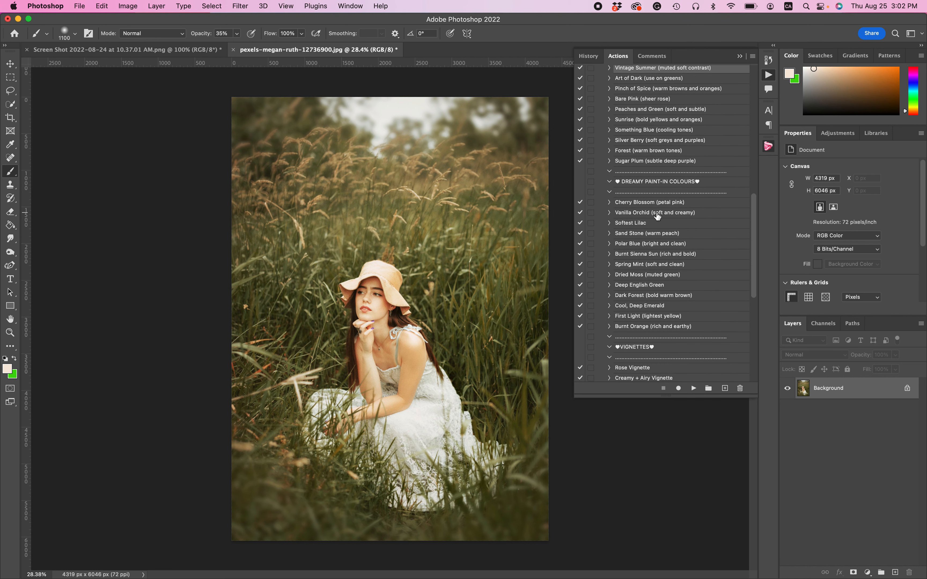
click(657, 217)
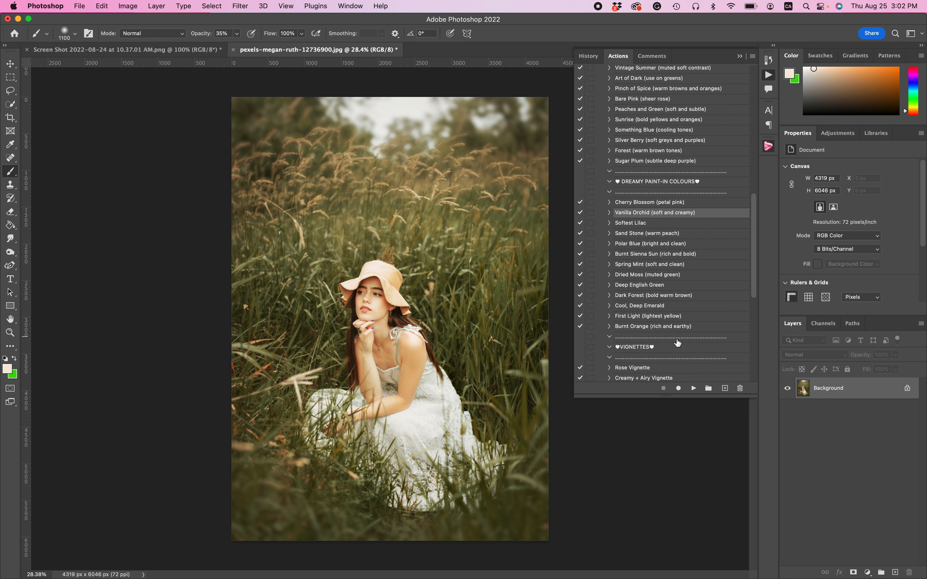
click(693, 388)
click(739, 58)
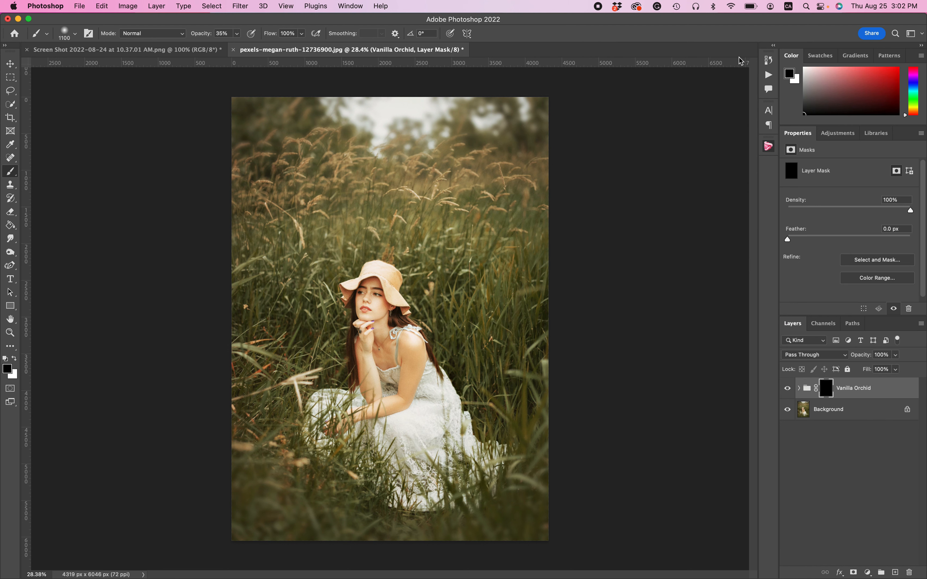
- Paint the Vanilla Orchid colour into the trees, upper grass and surrounding field on its mask with a large white brush at 35% opacity
key(bracketright)
key(bracketright)
key(bracketright)
key(bracketright)
key(bracketright)
key(bracketright)
key(bracketright)
click(15, 363)
mouse_move(295, 124)
mouse_down()
mouse_move(411, 112)
mouse_move(464, 121)
mouse_move(509, 152)
mouse_move(510, 219)
mouse_move(463, 253)
mouse_up()
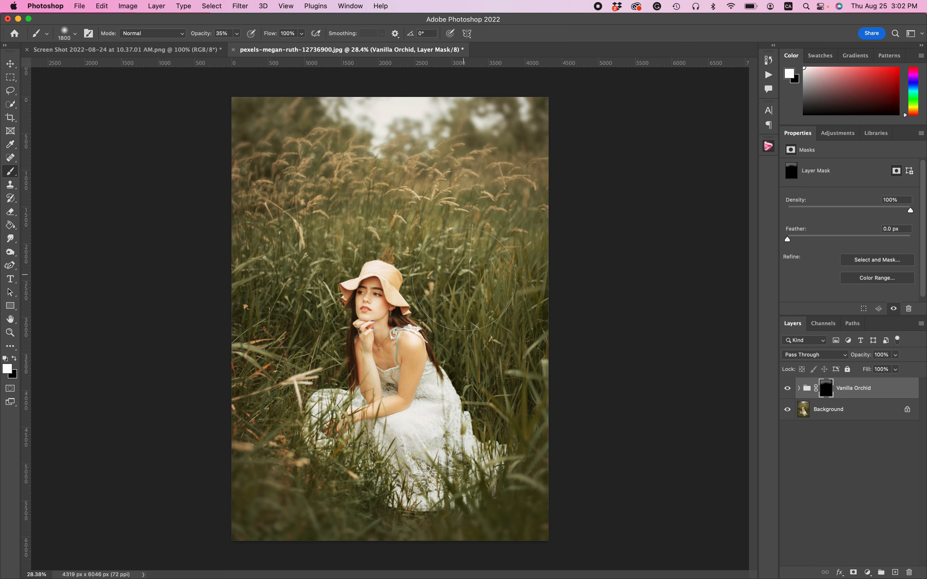
key(bracketleft)
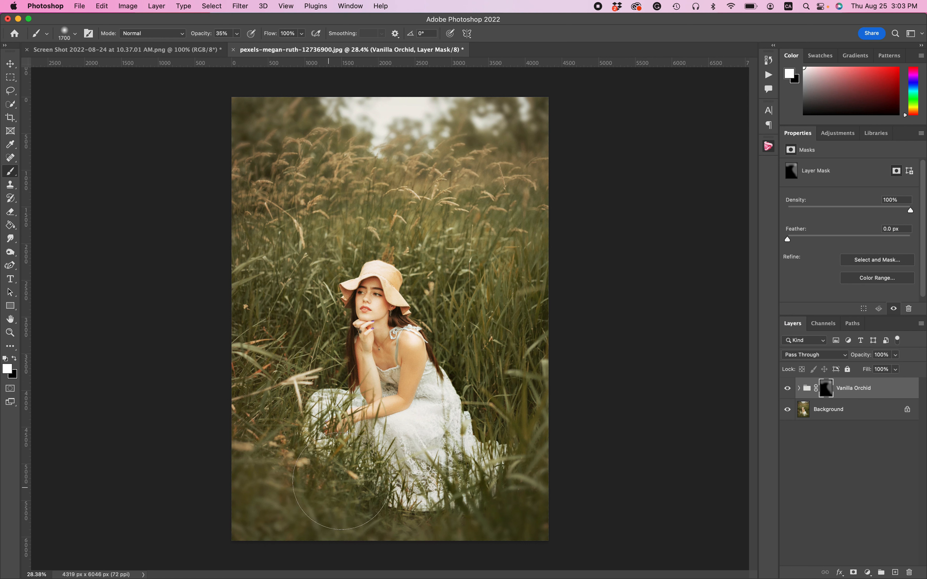
mouse_move(464, 489)
mouse_down()
mouse_move(549, 471)
mouse_move(515, 379)
mouse_move(482, 332)
mouse_up()
- Paint more Vanilla Orchid into the grass close around the woman with a smaller brush
key(bracketleft)
key(bracketleft)
key(bracketleft)
key(bracketleft)
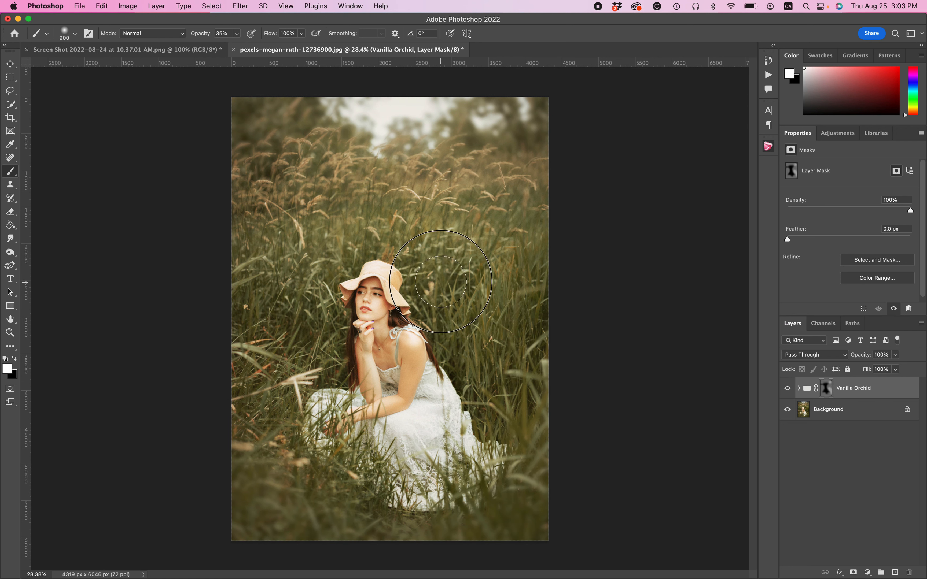
mouse_move(444, 301)
mouse_down()
mouse_move(443, 321)
mouse_move(472, 346)
mouse_up()
key(bracketleft)
key(bracketleft)
mouse_move(472, 361)
mouse_down()
mouse_move(484, 365)
mouse_move(504, 275)
mouse_move(538, 319)
mouse_move(469, 290)
mouse_up()
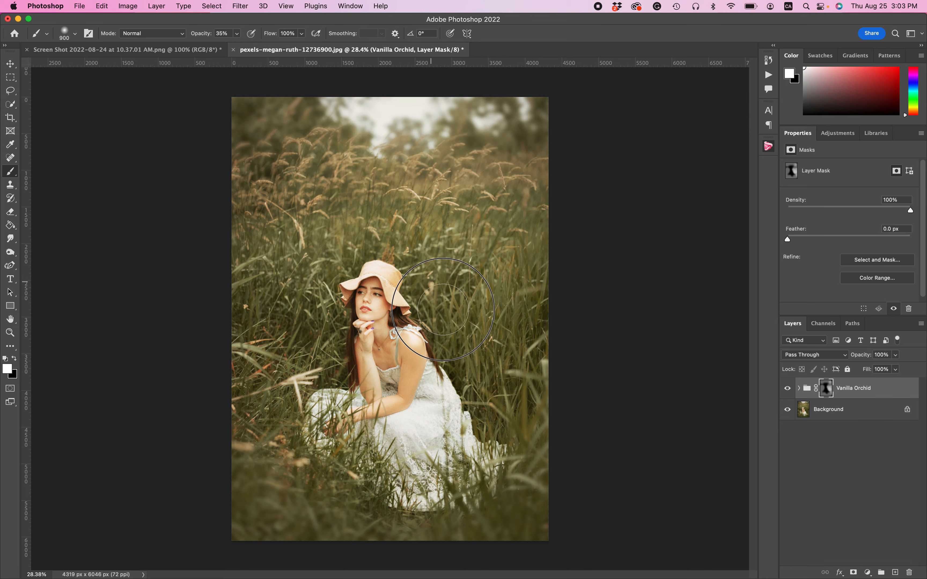
key(bracketleft)
mouse_move(313, 320)
mouse_down()
mouse_move(323, 359)
mouse_move(303, 333)
mouse_move(268, 320)
mouse_move(253, 341)
mouse_move(256, 401)
mouse_move(332, 352)
mouse_move(315, 349)
mouse_move(312, 308)
mouse_move(325, 267)
mouse_move(378, 248)
mouse_move(325, 165)
mouse_up()
- Set the brush opacity to 100% and paint Vanilla Orchid over the tree line and outer grass with a large brush
key(bracketright)
key(bracketright)
key(bracketright)
click(237, 35)
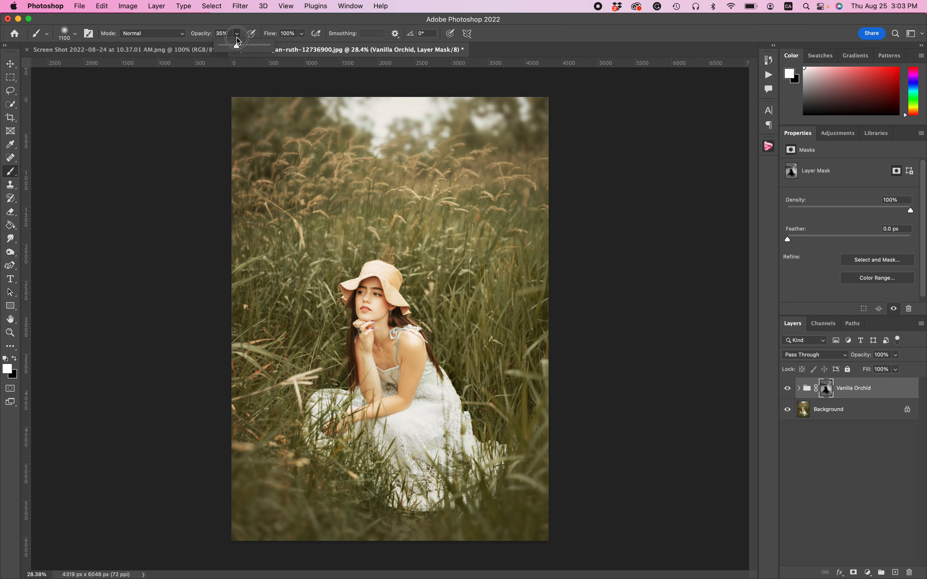
drag(238, 47, 339, 46)
key(bracketright)
key(bracketright)
key(bracketright)
key(bracketright)
key(bracketright)
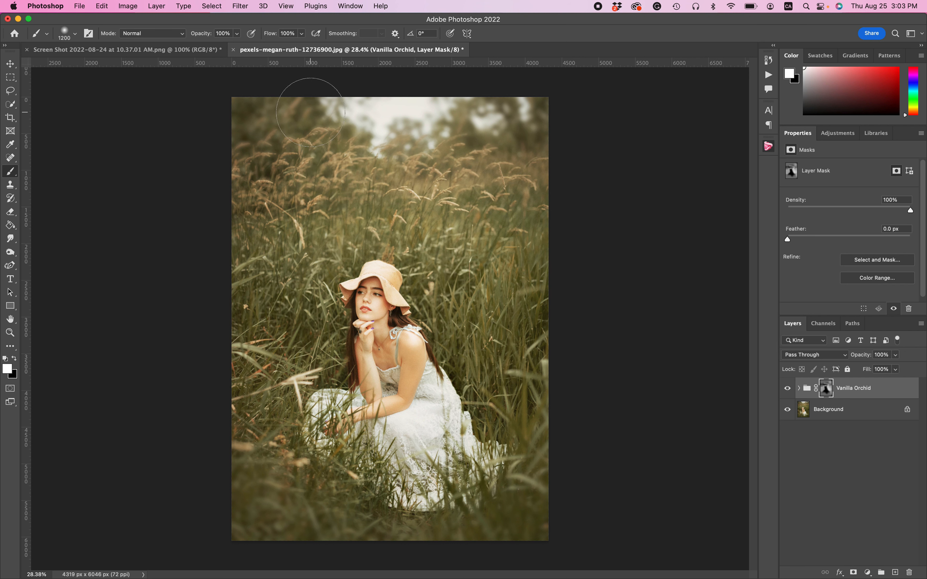
mouse_move(311, 112)
mouse_down()
mouse_move(255, 105)
mouse_move(445, 94)
mouse_move(512, 153)
mouse_move(544, 203)
mouse_move(537, 397)
mouse_up()
- Paint Vanilla Orchid at full strength over the grass right beside and above the woman
key(bracketleft)
key(bracketleft)
mouse_move(268, 263)
mouse_down()
mouse_move(304, 341)
mouse_move(222, 352)
mouse_move(205, 424)
mouse_move(238, 494)
mouse_move(283, 504)
mouse_move(337, 498)
mouse_move(248, 435)
mouse_move(356, 544)
mouse_move(363, 479)
mouse_move(410, 542)
mouse_move(452, 506)
mouse_move(456, 475)
mouse_move(535, 512)
mouse_move(480, 361)
mouse_move(464, 389)
mouse_move(448, 302)
mouse_up()
key(bracketleft)
key(bracketleft)
key(bracketleft)
key(bracketleft)
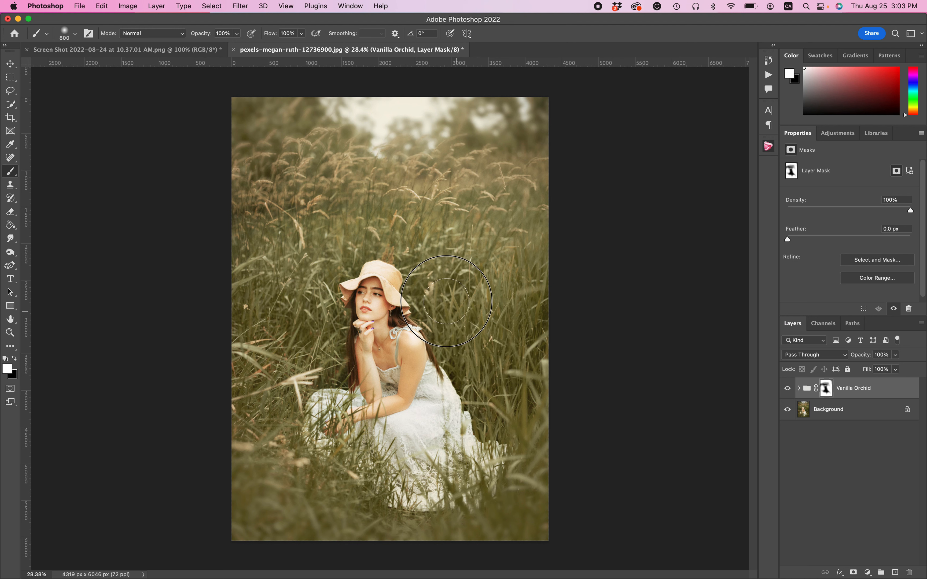
mouse_move(398, 225)
mouse_down()
mouse_move(234, 224)
mouse_move(445, 187)
mouse_up()
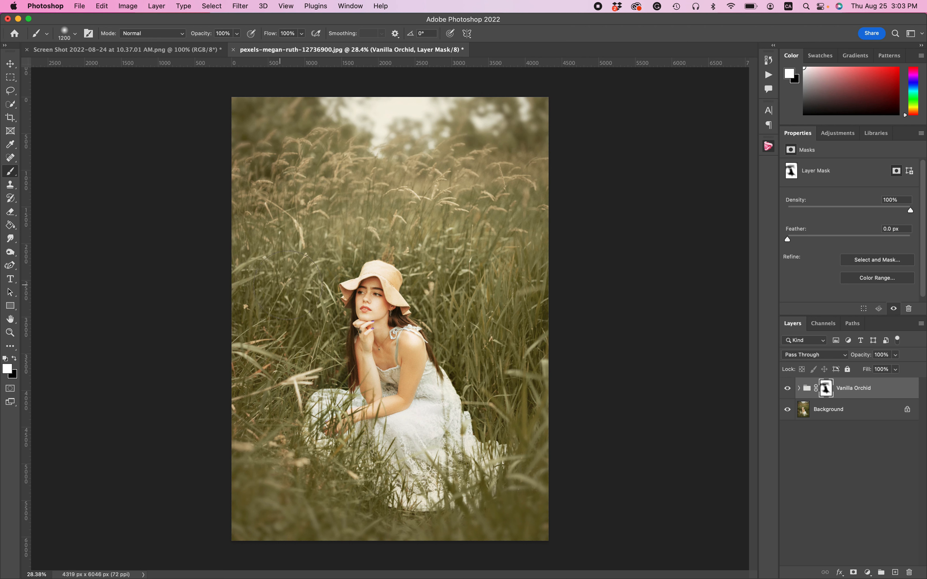
- Undo the latest full-strength strokes on the Vanilla Orchid mask
key(super+z)
key(super+z)
key(super+z)
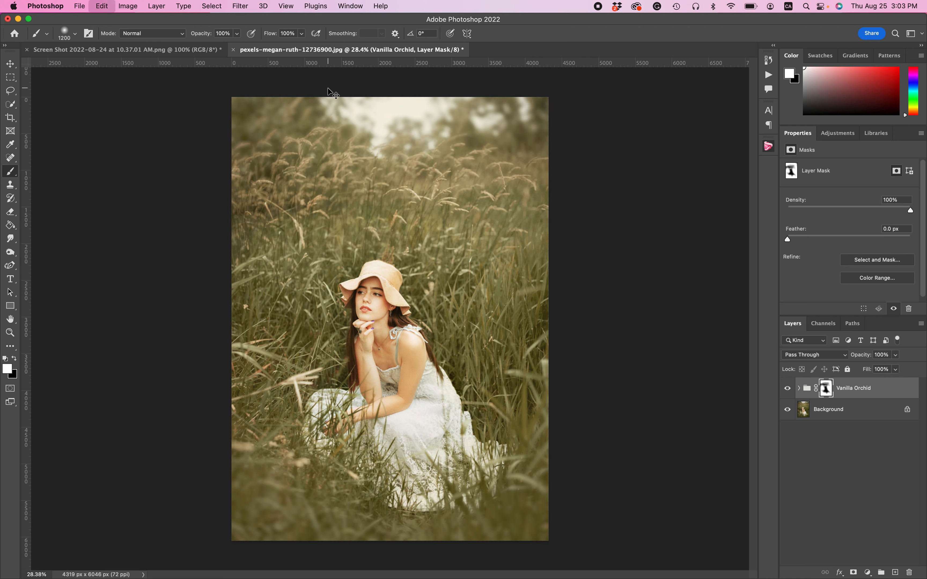
key(super+z)
key(super+z)
key(super+z)
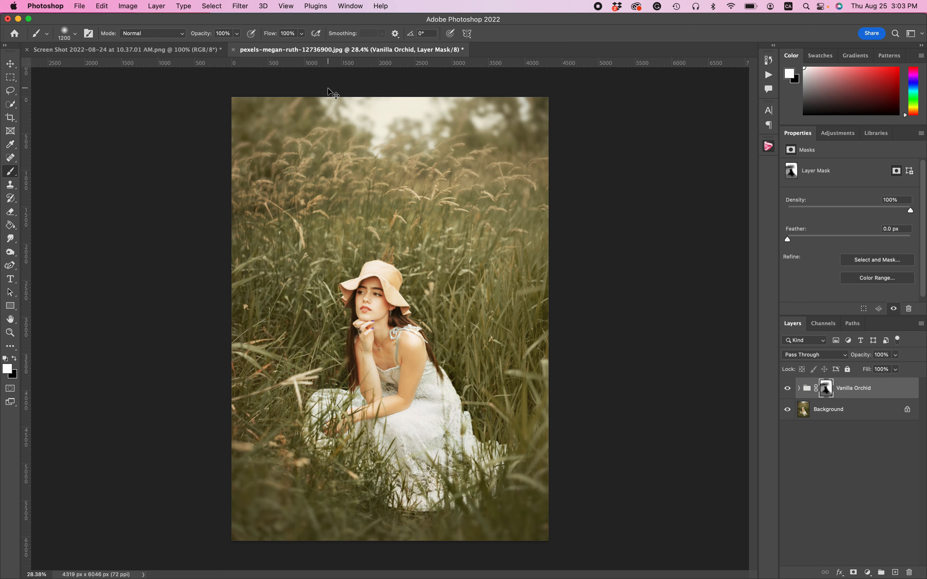
key(super+z)
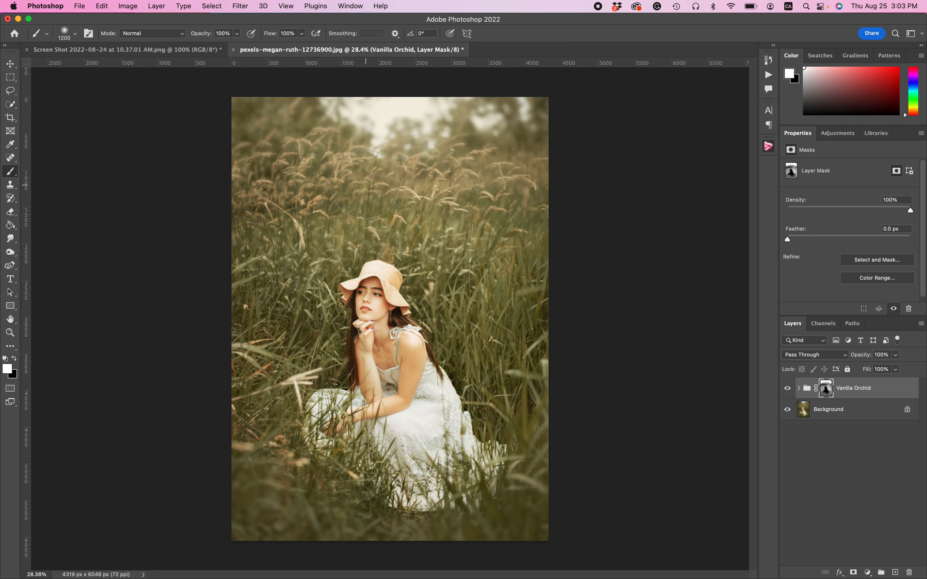
- Repaint Vanilla Orchid at full strength over the grass around the woman and compare the image with the group hidden
mouse_move(363, 176)
mouse_down()
mouse_move(318, 205)
mouse_move(294, 190)
mouse_up()
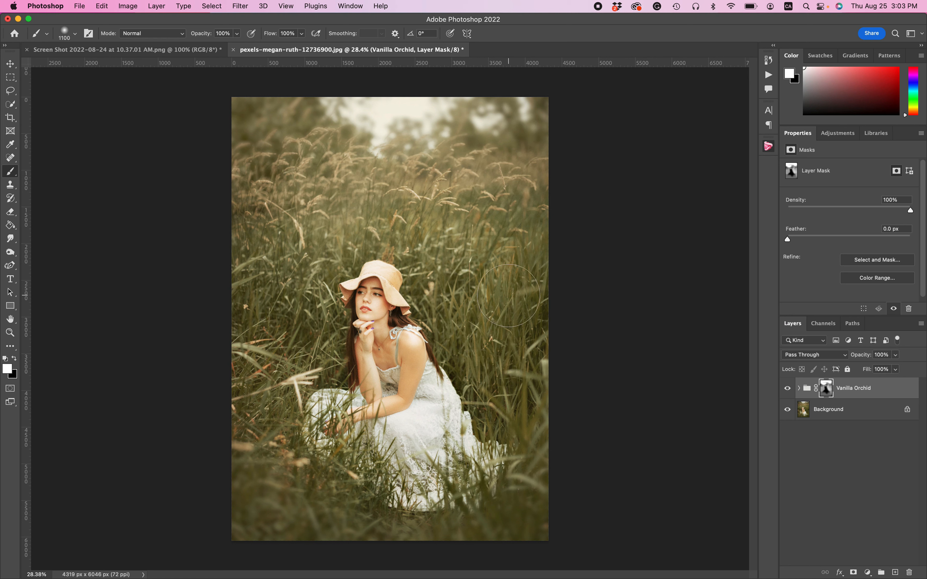
key(bracketleft)
key(bracketleft)
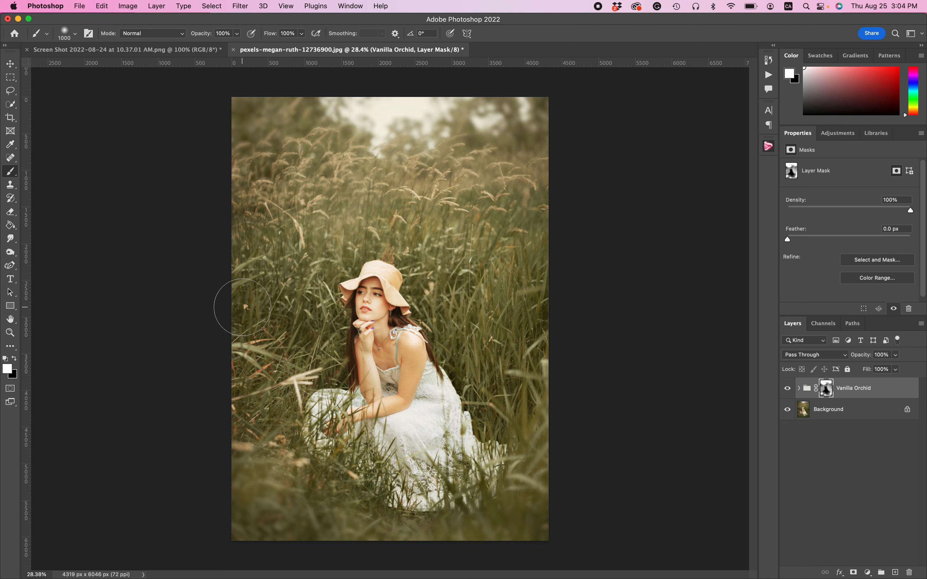
key(bracketleft)
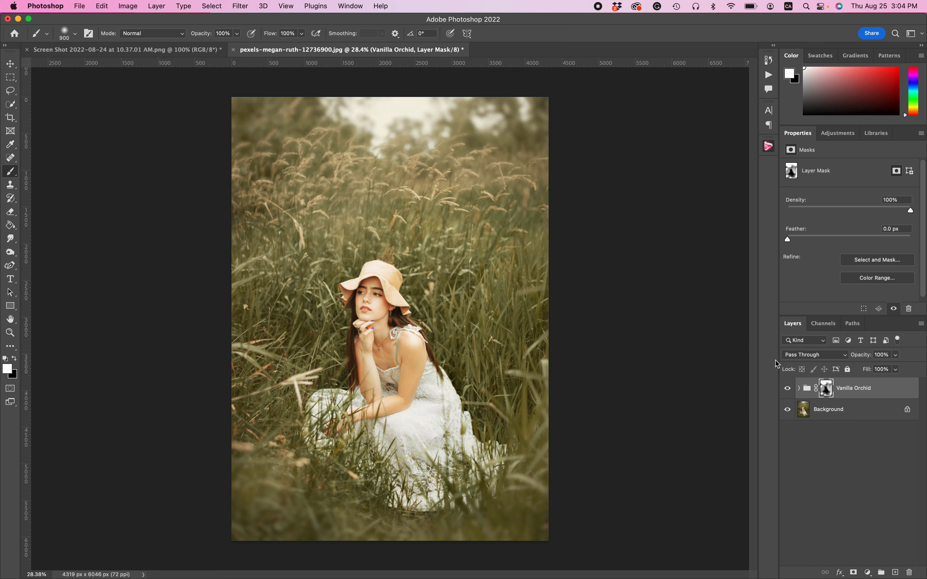
click(788, 393)
click(788, 393)
click(788, 393)
click(788, 392)
- Set the Vanilla Orchid group's opacity to 71%, checking it against the hidden group, and flatten the image
click(896, 356)
click(876, 371)
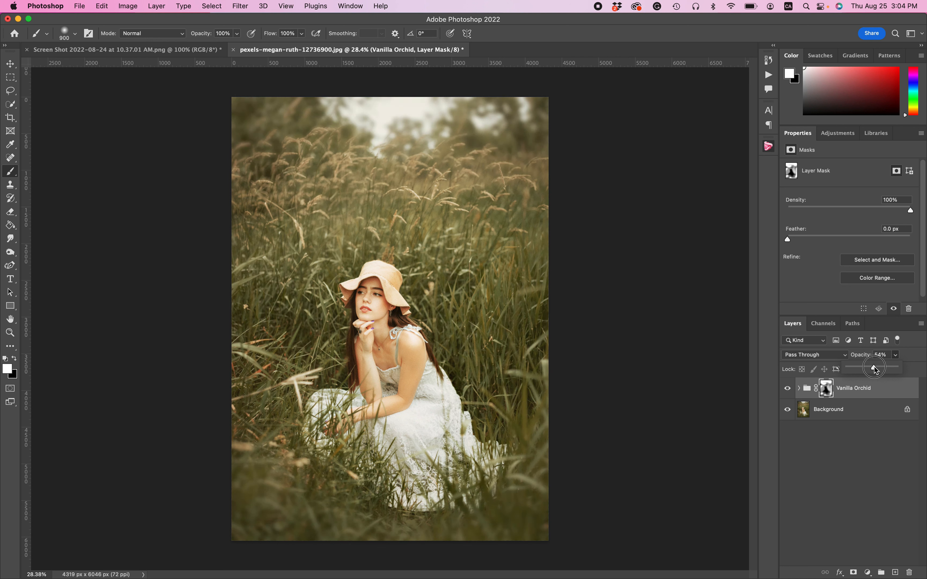
drag(877, 371, 883, 371)
click(786, 389)
click(785, 389)
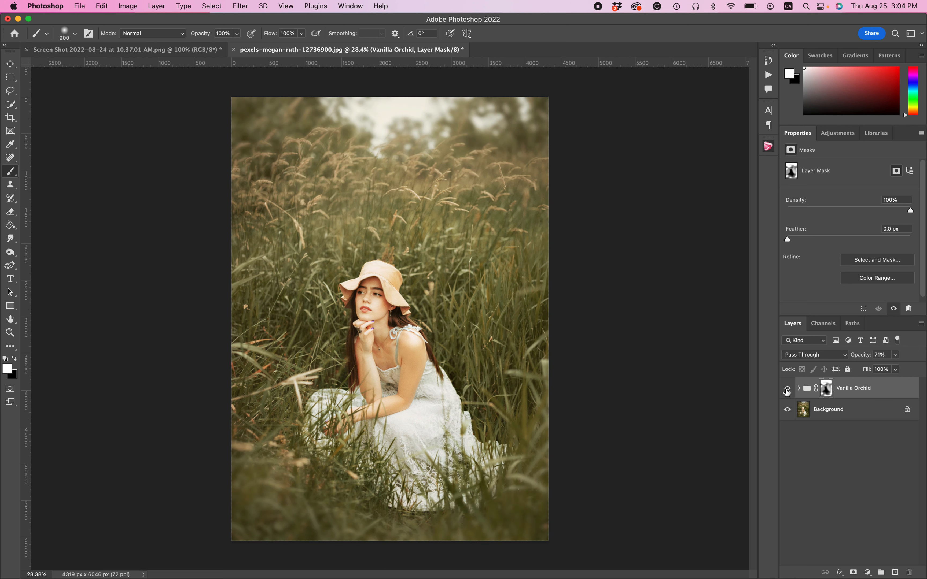
click(201, 4)
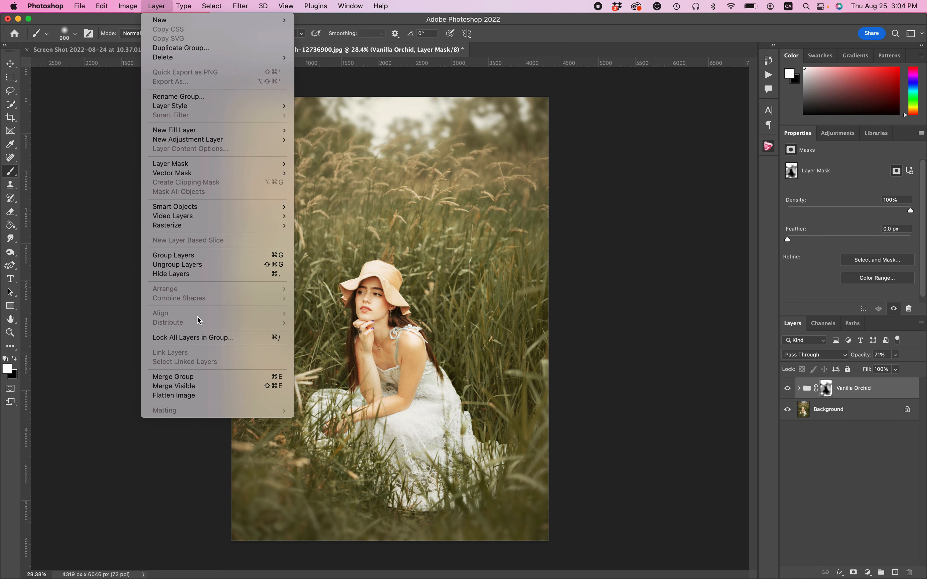
click(208, 396)
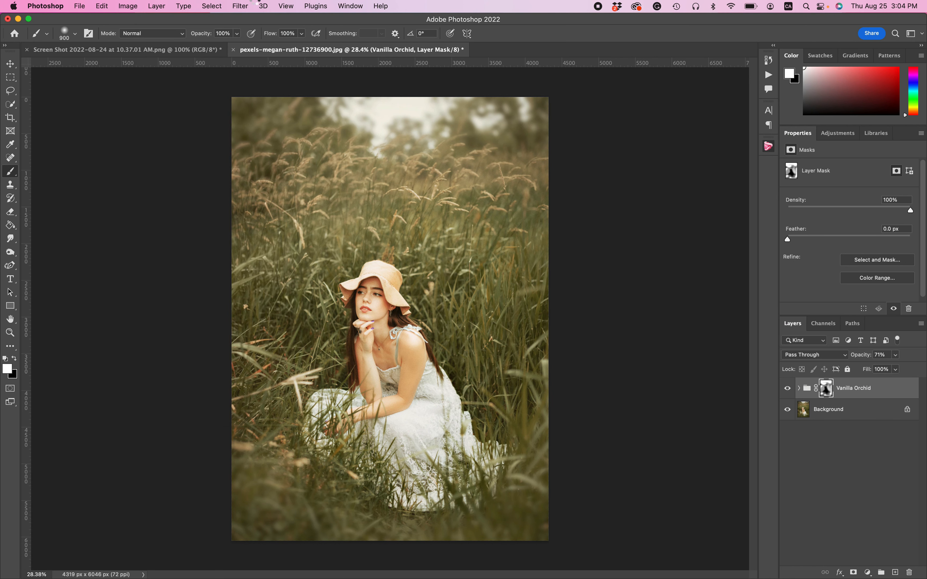
- Run the Softest Lilac paint-in colour action
click(767, 76)
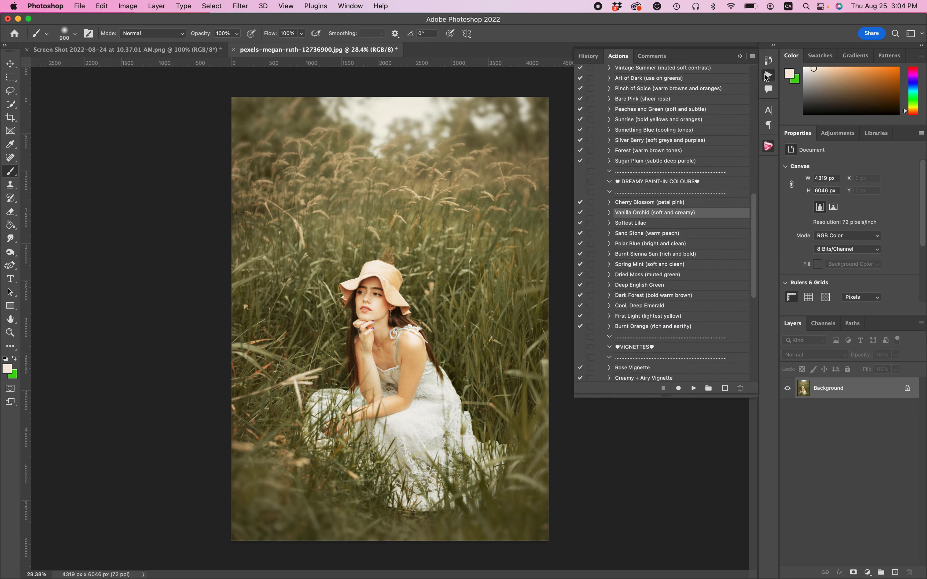
scroll(698, 175, down, 2)
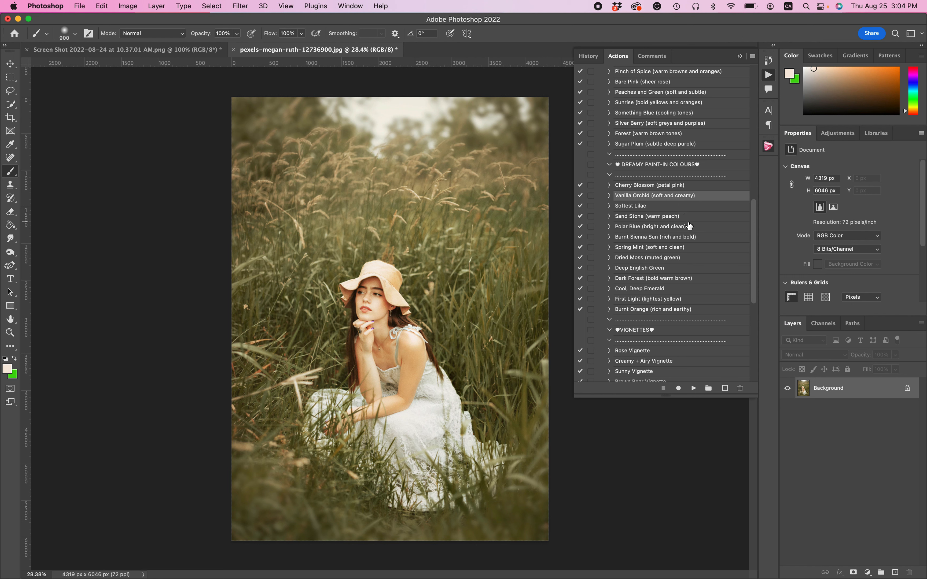
click(663, 209)
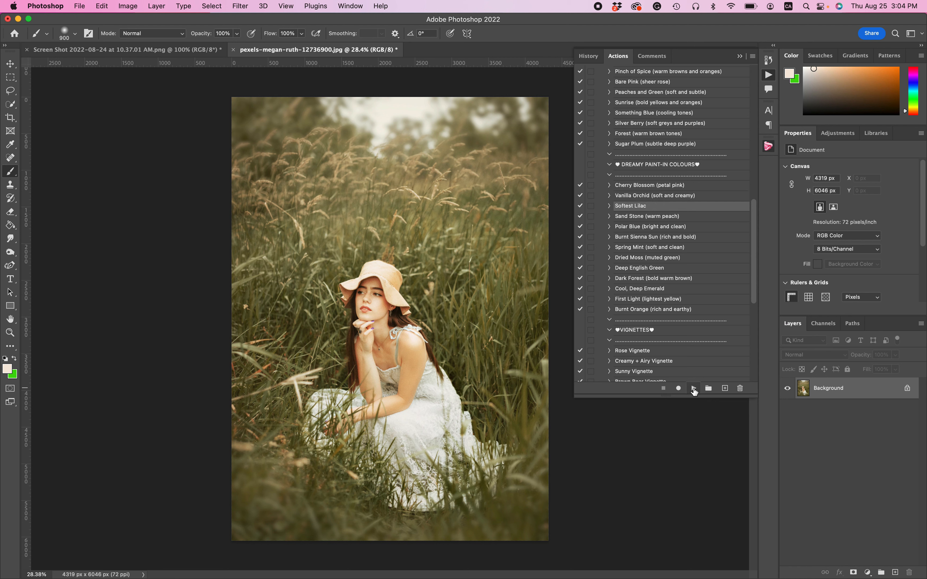
click(694, 389)
- Try painting Softest Lilac over the dress with a smaller brush at full opacity and undo the stroke
key(bracketleft)
key(bracketleft)
key(bracketleft)
key(bracketleft)
key(bracketleft)
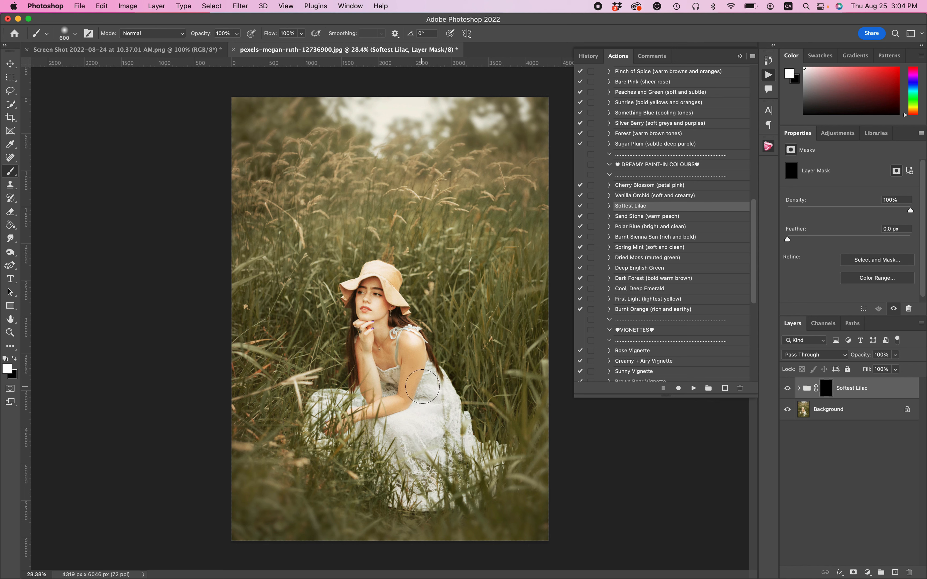
mouse_move(426, 394)
mouse_down()
mouse_move(421, 416)
mouse_move(440, 401)
mouse_move(397, 434)
mouse_move(406, 443)
mouse_move(454, 428)
mouse_move(463, 444)
mouse_move(434, 382)
mouse_up()
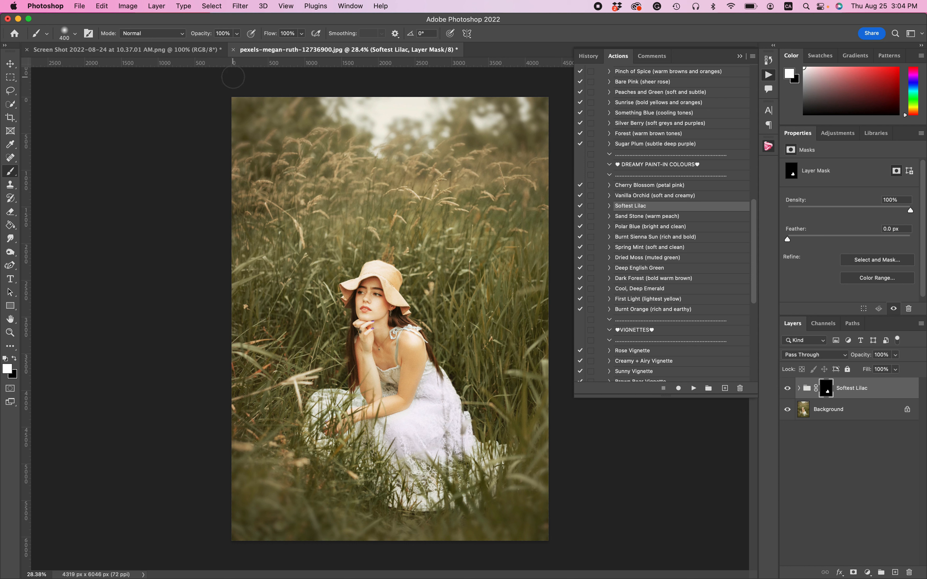
key(super+z)
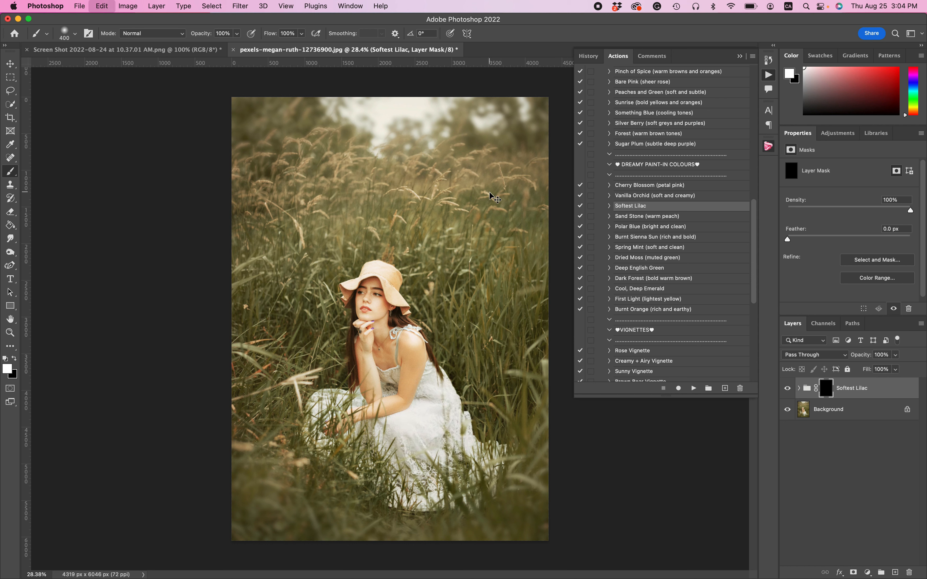
- Paint Softest Lilac lightly over the dress with the brush at 27% opacity, then discard the Softest Lilac group
click(236, 33)
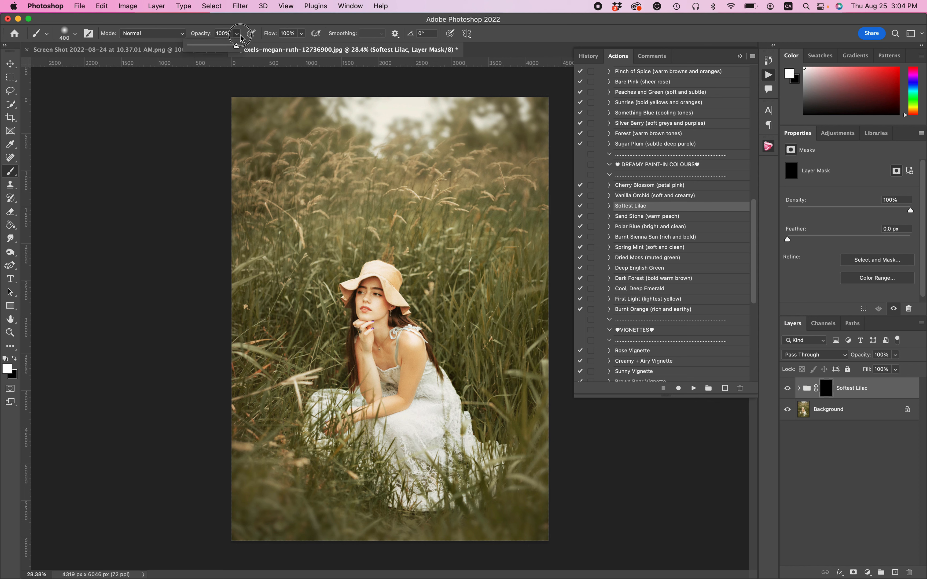
drag(238, 45, 202, 48)
click(246, 24)
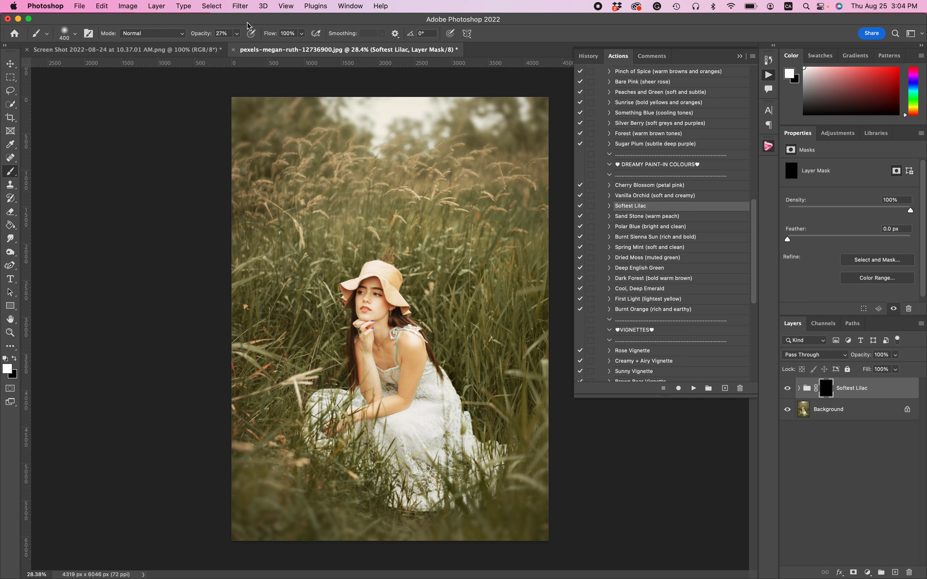
mouse_move(394, 428)
mouse_down()
mouse_move(407, 449)
mouse_move(412, 440)
mouse_move(433, 443)
mouse_move(443, 409)
mouse_move(448, 431)
mouse_move(431, 386)
mouse_move(425, 405)
mouse_move(457, 454)
mouse_move(467, 429)
mouse_move(439, 439)
mouse_move(408, 489)
mouse_move(428, 498)
mouse_move(419, 461)
mouse_move(387, 433)
mouse_up()
mouse_move(330, 409)
mouse_down()
mouse_move(348, 393)
mouse_move(344, 403)
mouse_move(386, 385)
mouse_up()
key(bracketleft)
key(bracketleft)
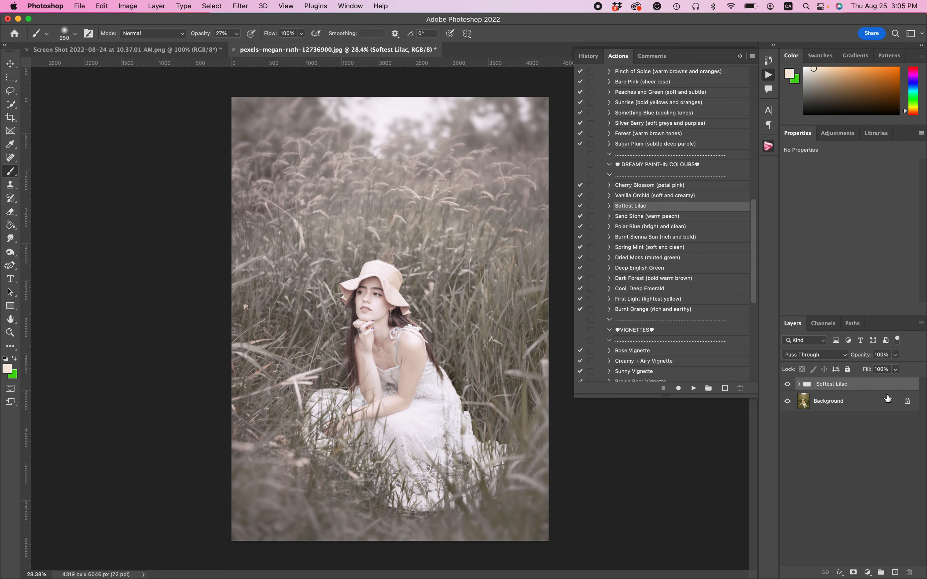
key(Delete)
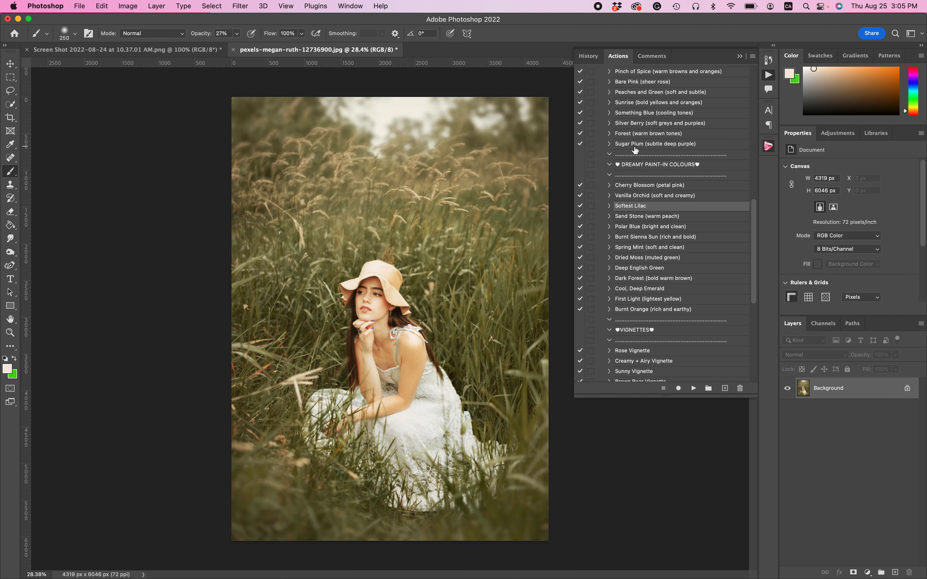
- Run the Rose Vignette action, with its group at 27% opacity, and add a layer mask to the group
scroll(670, 239, down, 6)
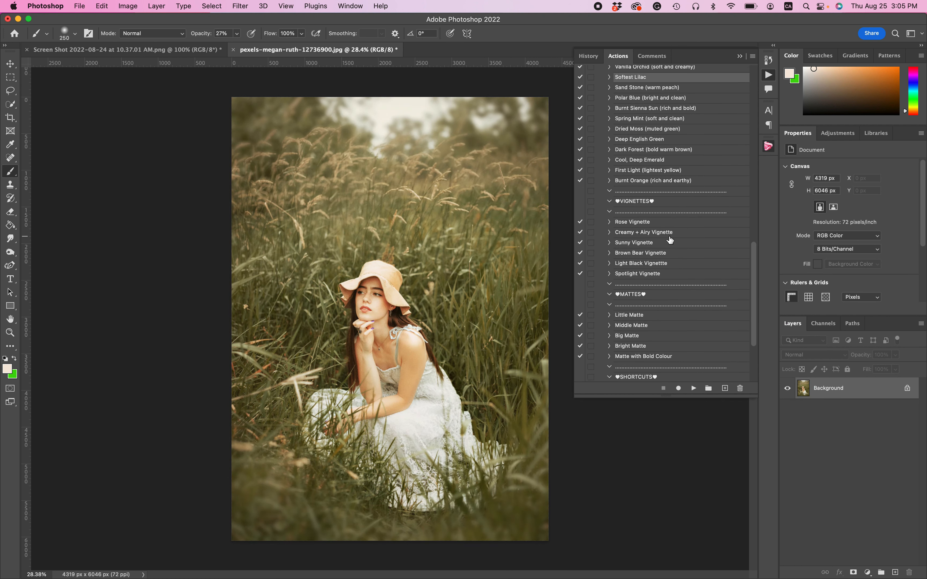
click(670, 223)
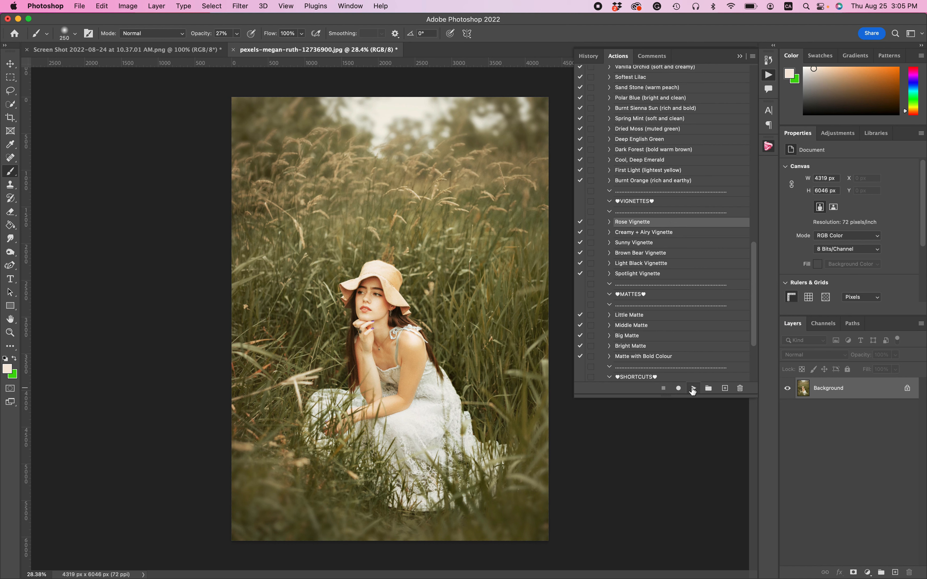
click(693, 389)
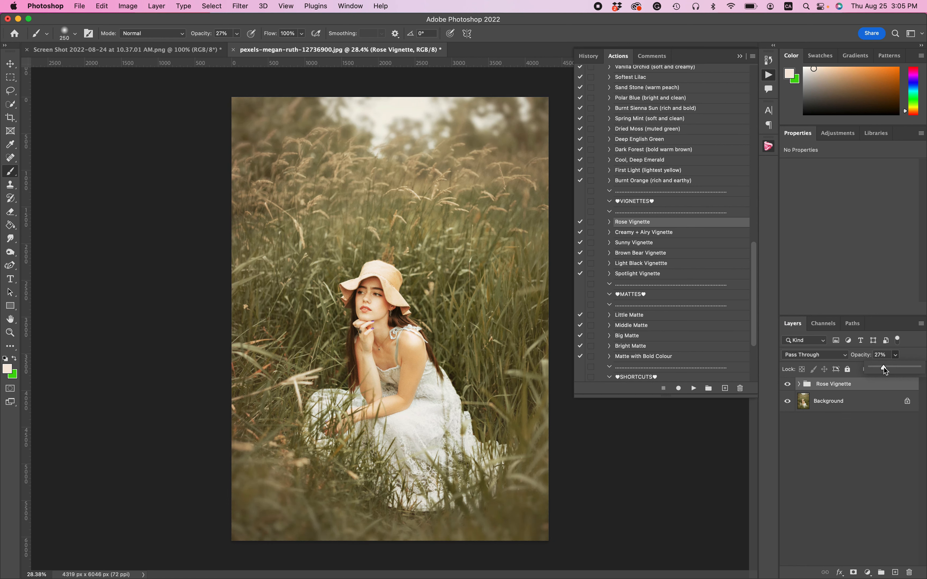
click(853, 572)
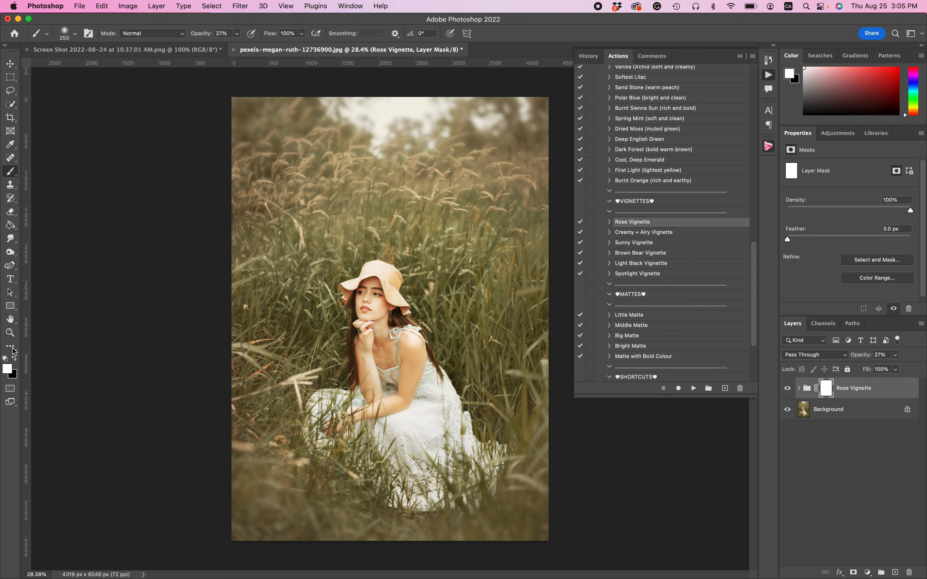
- Paint the vignette off the woman and surrounding grass on the group's mask with a black brush at 50% opacity
click(16, 359)
click(237, 34)
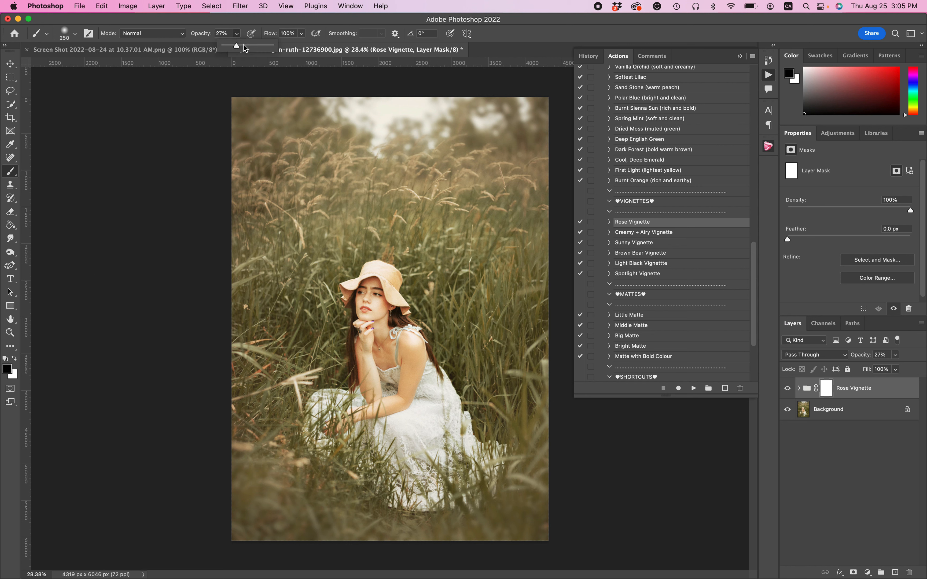
drag(244, 45, 248, 46)
click(248, 20)
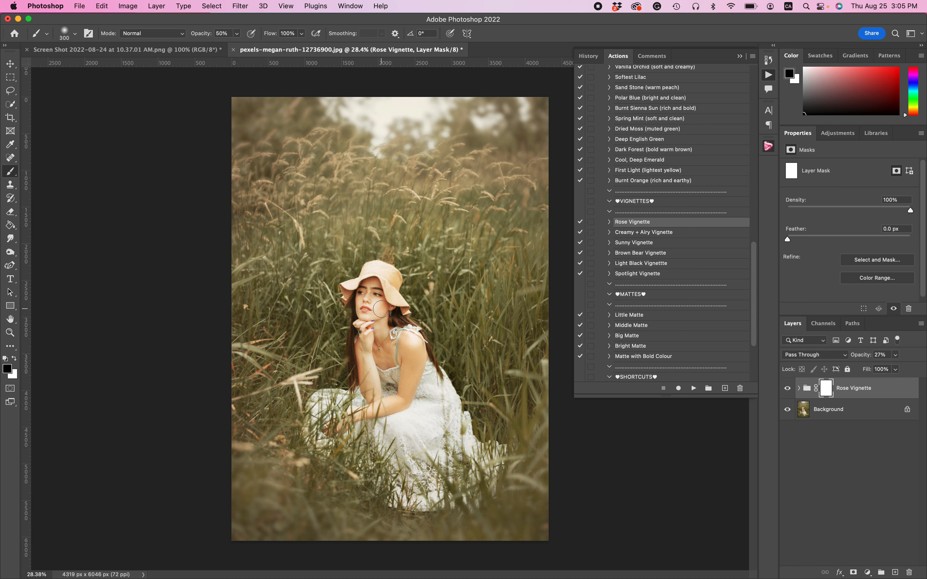
mouse_move(368, 298)
mouse_down()
mouse_move(399, 341)
mouse_move(401, 382)
mouse_move(331, 433)
mouse_move(376, 442)
mouse_move(422, 474)
mouse_move(465, 480)
mouse_move(561, 377)
mouse_move(545, 333)
mouse_move(438, 321)
mouse_up()
key(bracketright)
key(bracketright)
key(bracketright)
mouse_move(479, 234)
mouse_down()
mouse_move(448, 383)
mouse_move(502, 426)
mouse_move(517, 526)
mouse_move(258, 497)
mouse_move(276, 418)
mouse_move(261, 381)
mouse_move(415, 490)
mouse_move(354, 507)
mouse_up()
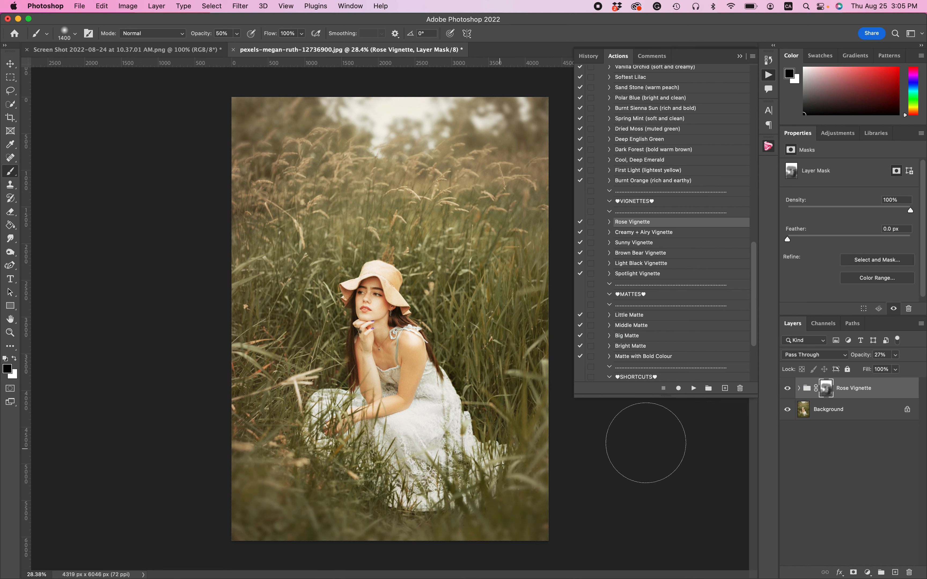
- Compare the photo with and without the Rose Vignette group, then flatten the image
click(788, 389)
click(788, 388)
click(788, 389)
click(788, 389)
scroll(395, 318, down, 5)
scroll(394, 318, up, 4)
click(183, 6)
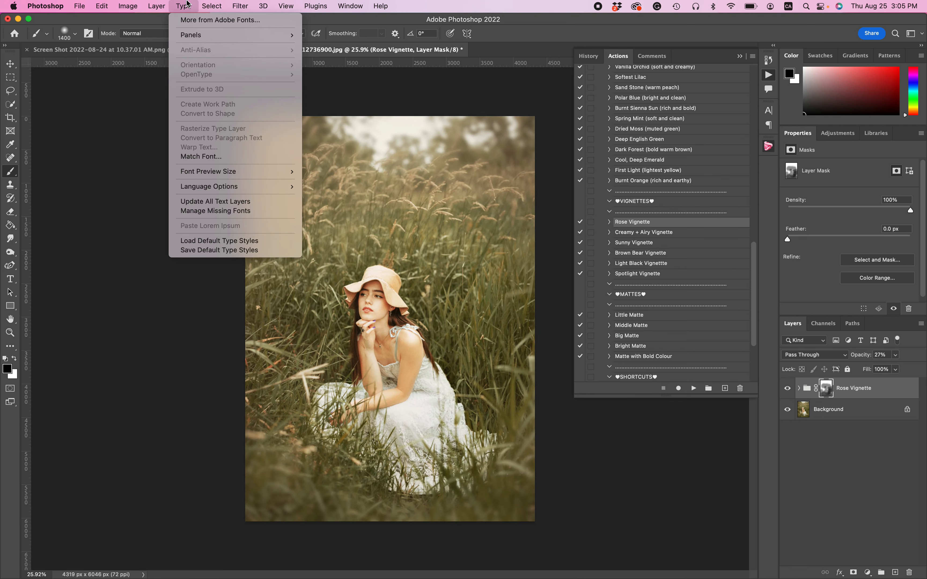
mouse_move(160, 3)
click(173, 395)
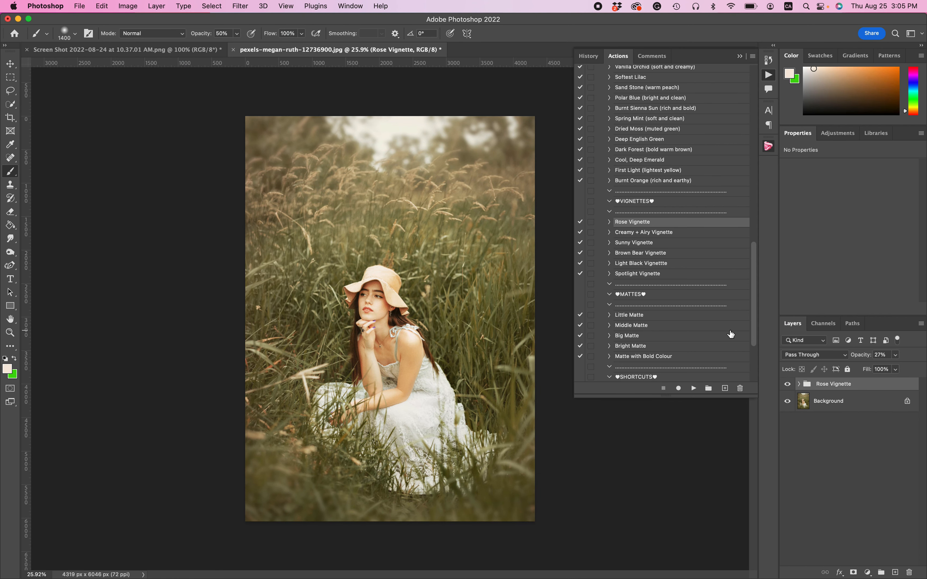
- Try the Creamy + Airy Vignette and Sunny Vignette actions on the flattened photo, undoing each one
click(675, 232)
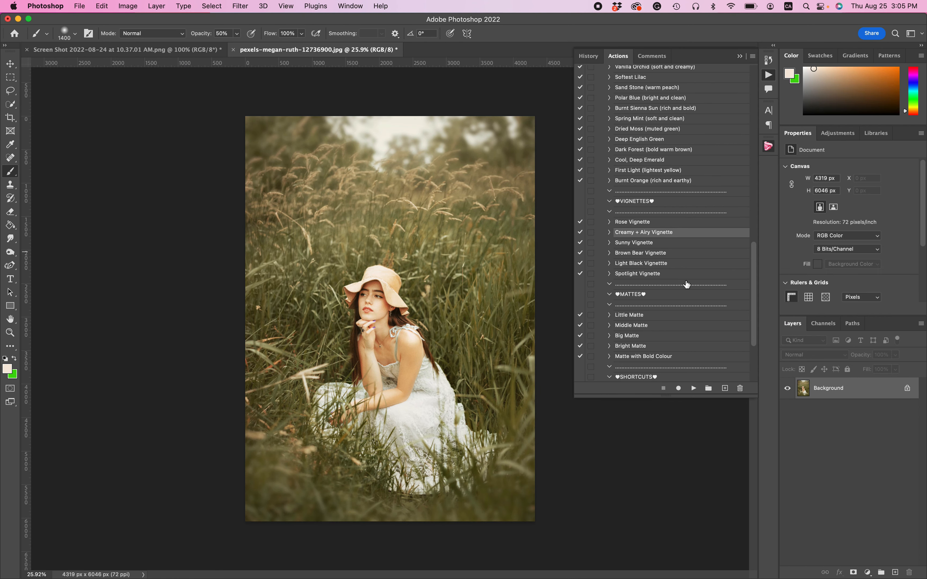
click(694, 387)
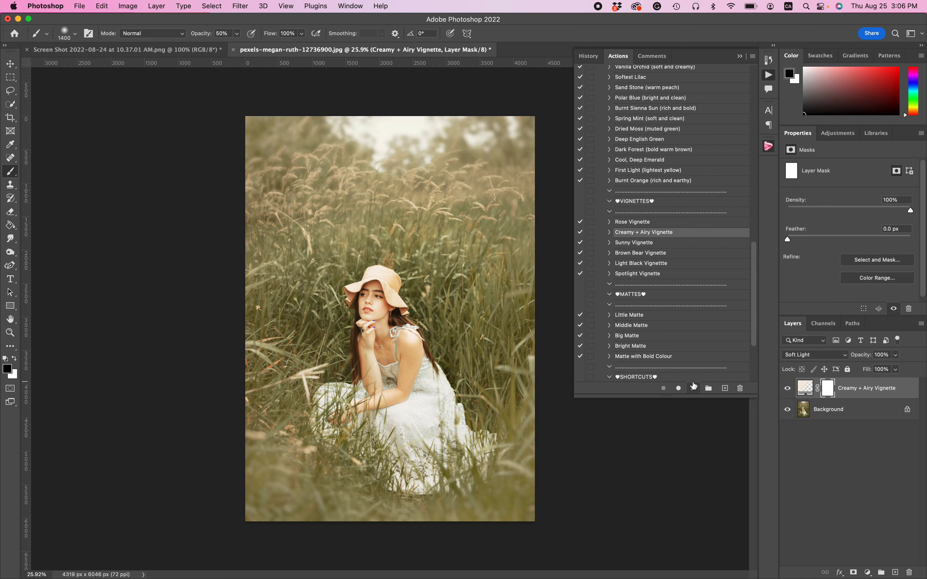
key(super+z)
key(super+z)
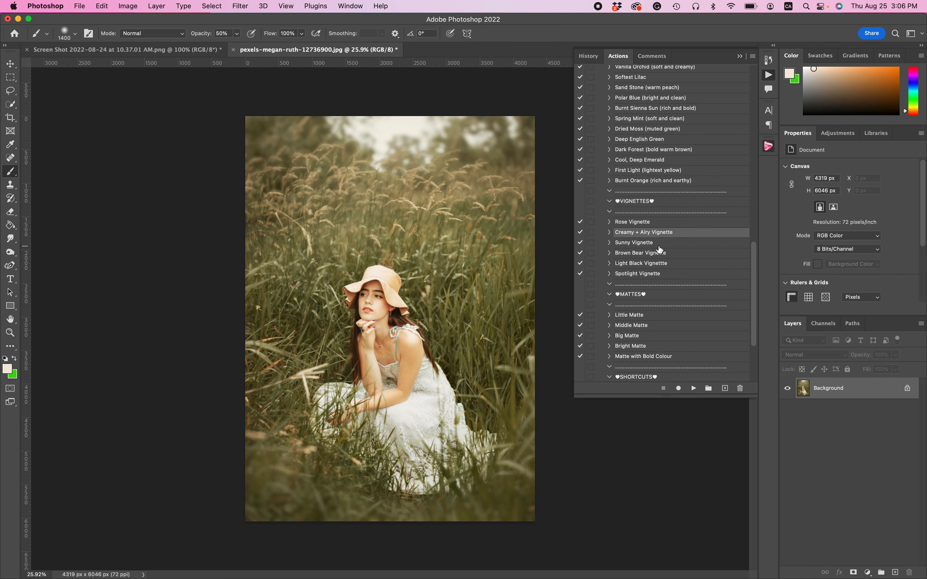
click(658, 245)
click(695, 388)
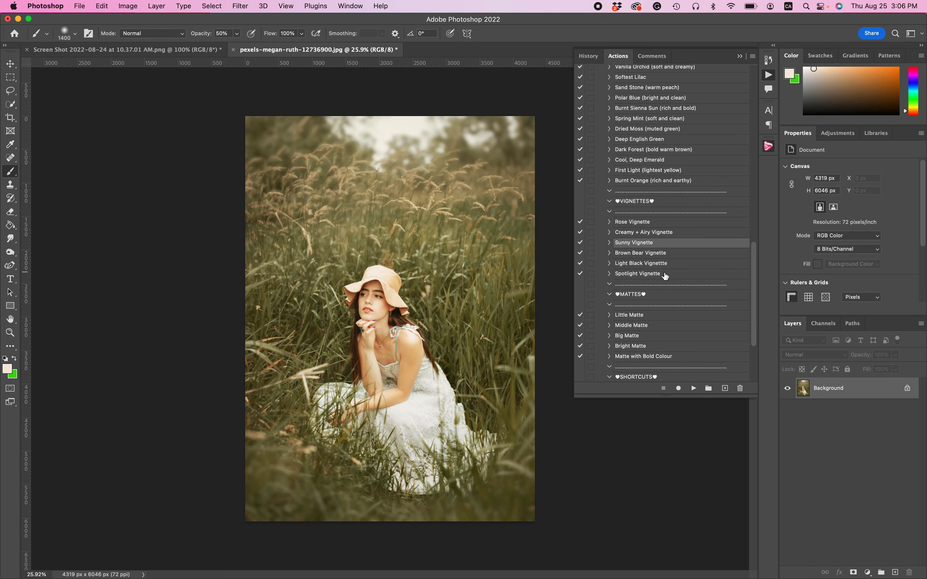
- Run the Spotlight Vignette action, compare the photo with and without it, and flatten the image
click(665, 275)
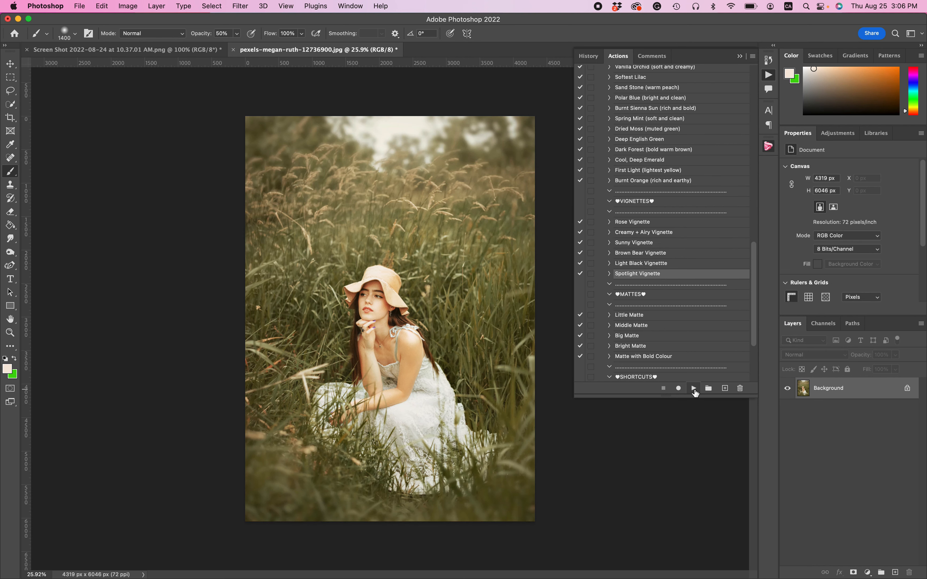
click(695, 389)
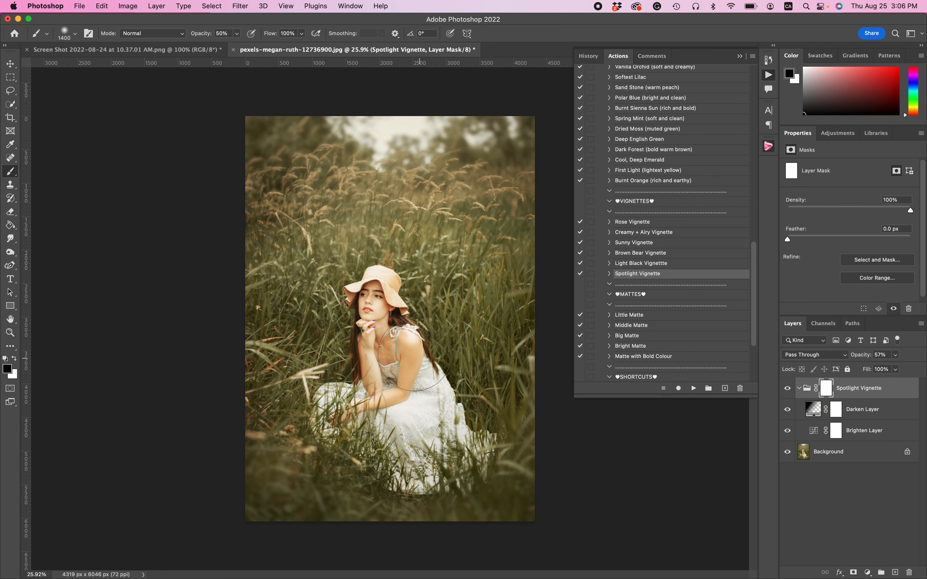
scroll(312, 358, down, 5)
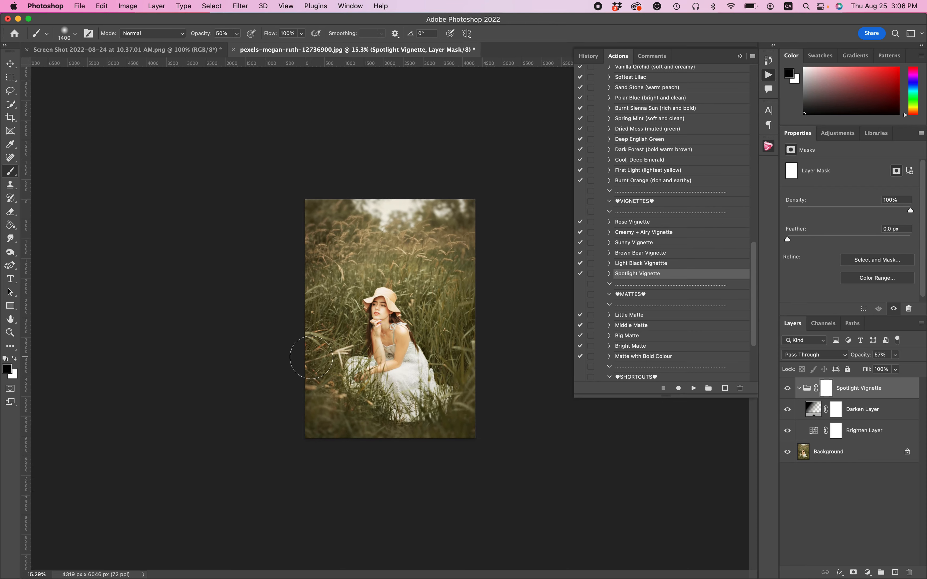
click(788, 389)
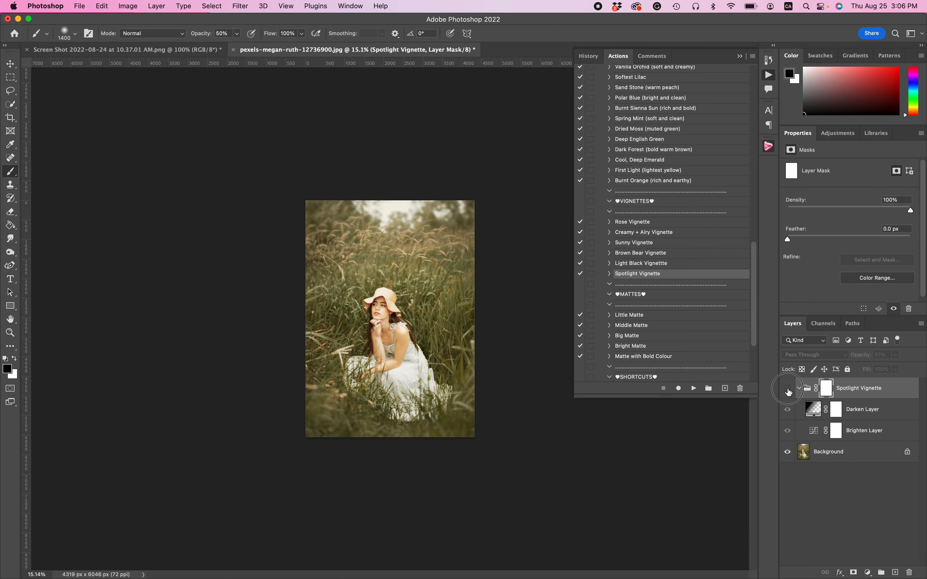
click(788, 389)
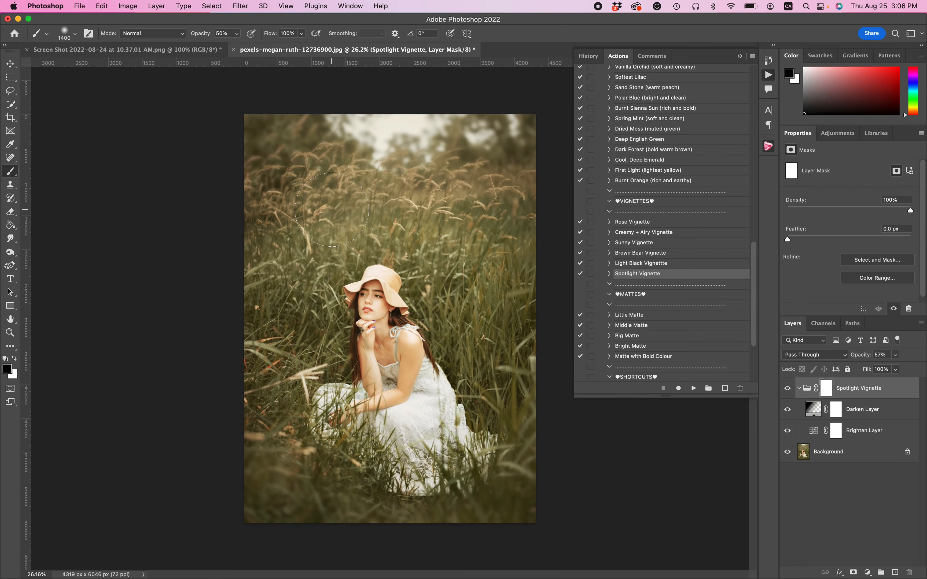
scroll(332, 210, up, 5)
click(203, 5)
mouse_move(161, 3)
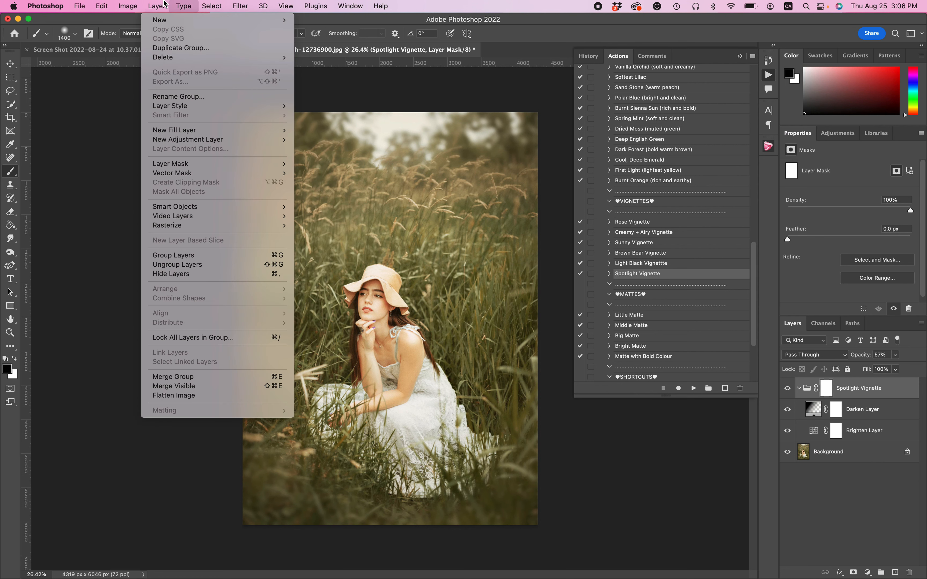
click(188, 396)
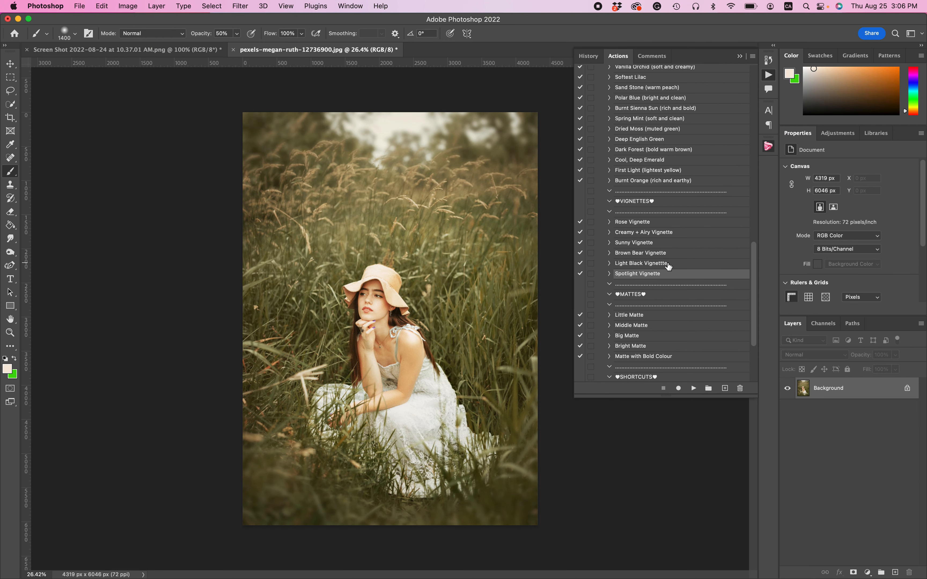
- Try the Little Matte action at 54% opacity, compare the photo with and without it, and delete its layer
scroll(669, 267, down, 5)
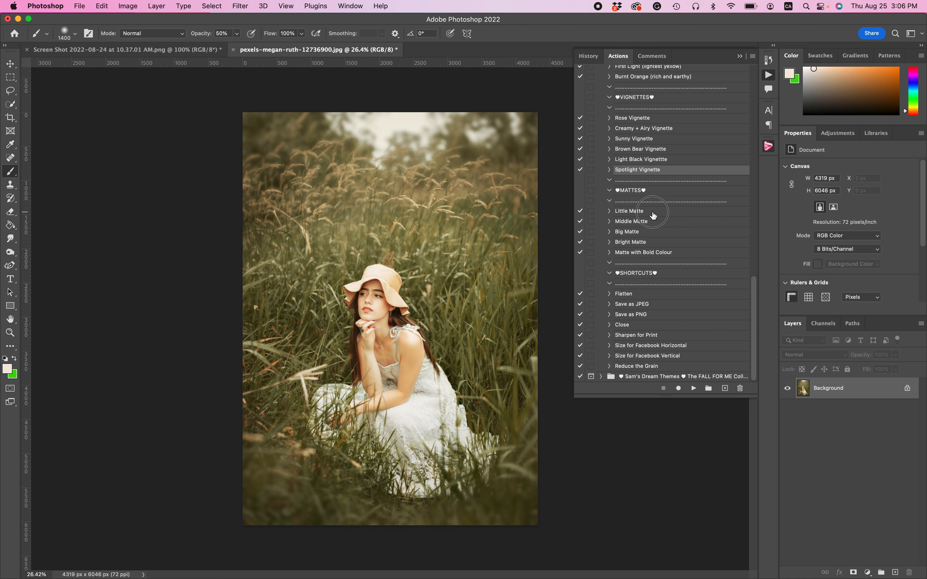
click(653, 212)
click(694, 389)
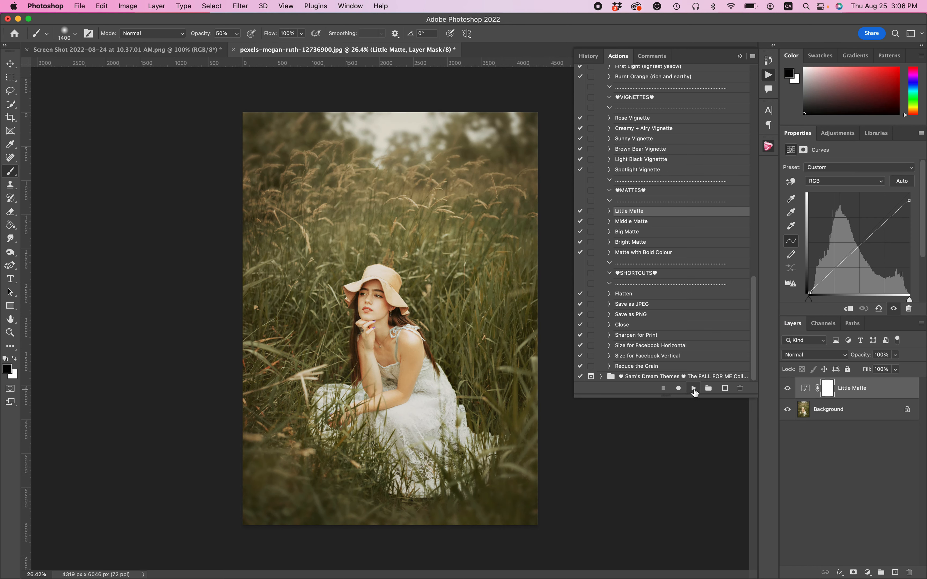
click(895, 355)
drag(899, 367, 873, 367)
click(788, 388)
click(788, 388)
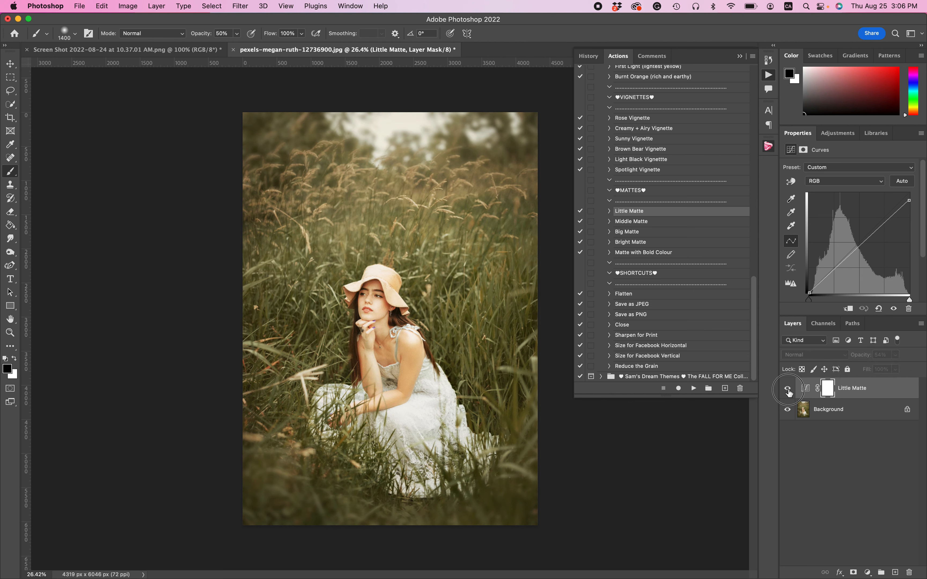
click(788, 389)
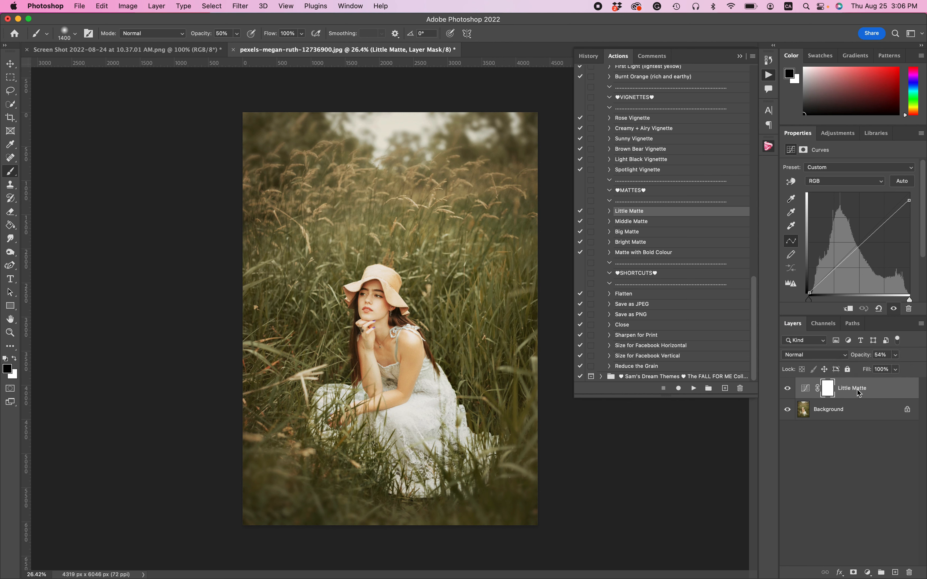
key(BackSpace)
- Run the Dodge and Burn retouch action and select the layer for white painting inside its group
scroll(645, 191, up, 15)
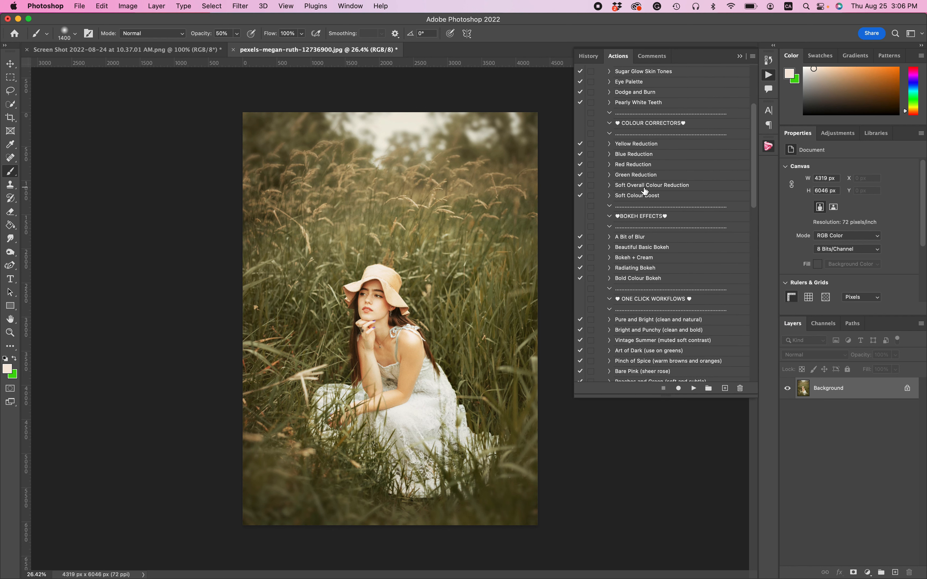
scroll(644, 191, up, 5)
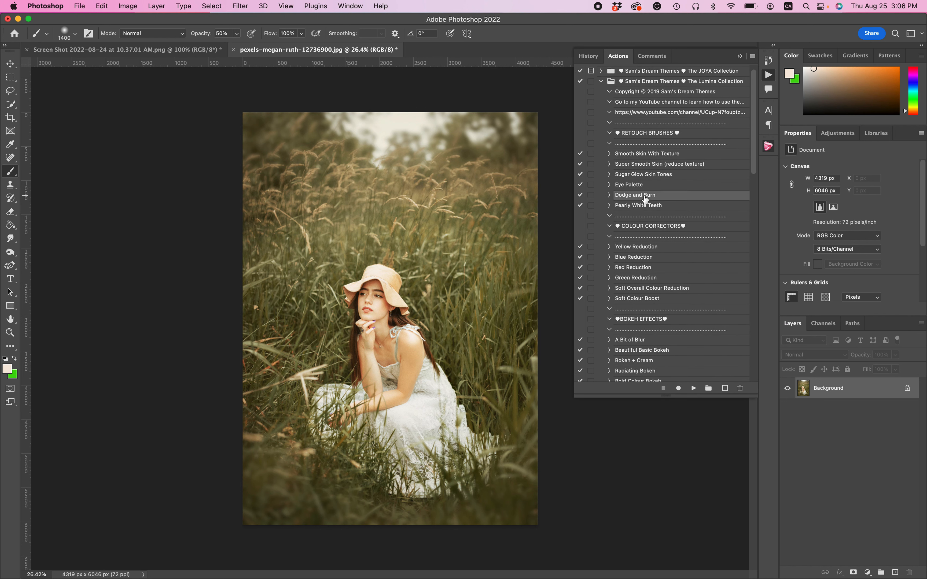
click(694, 388)
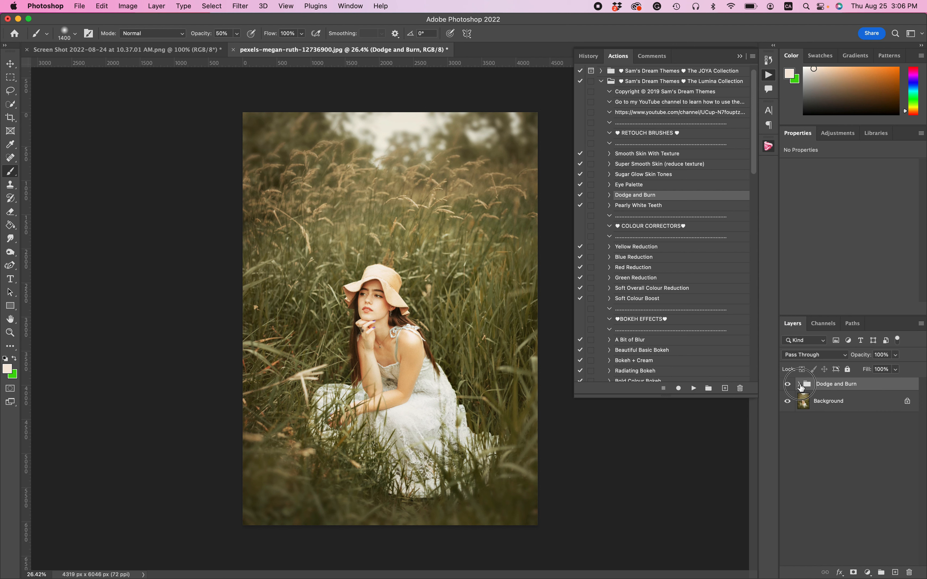
click(799, 384)
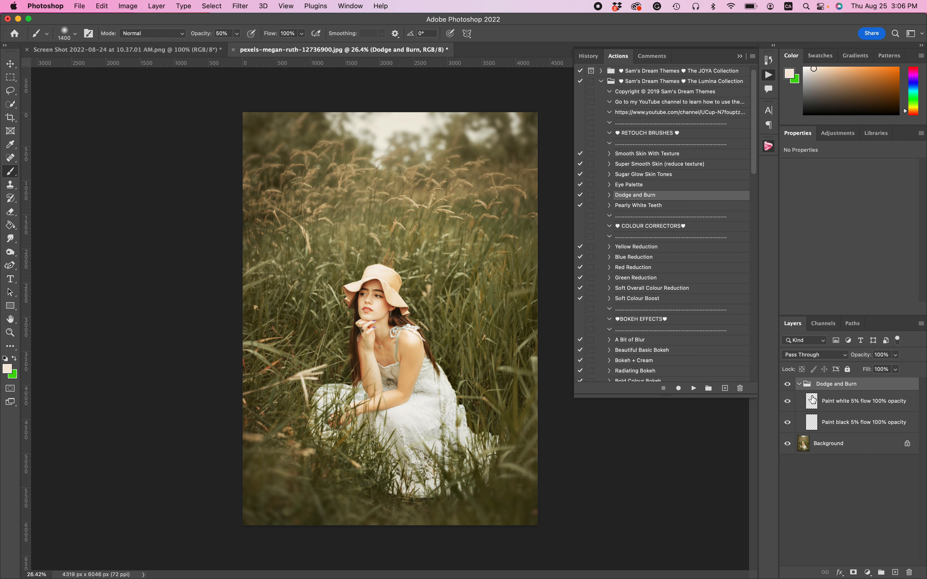
click(811, 405)
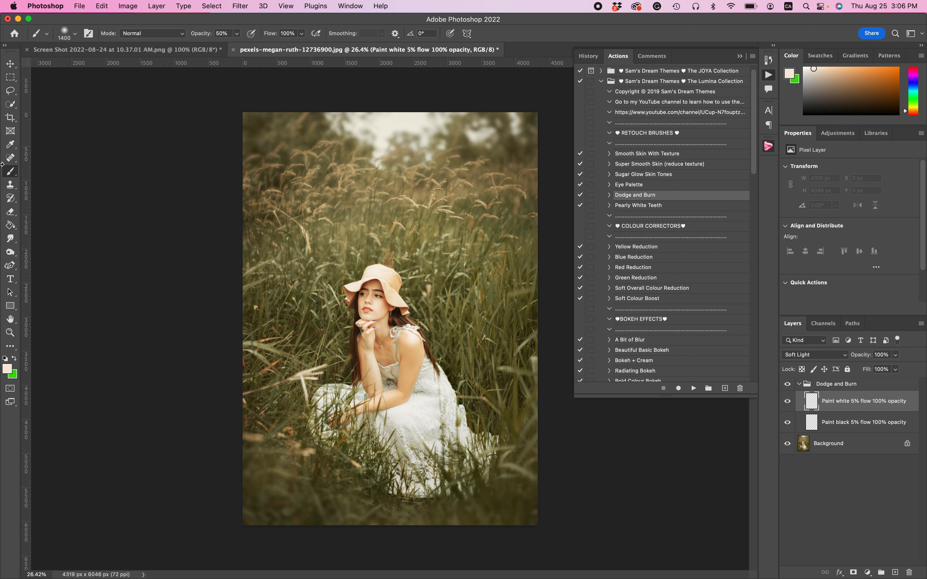
- Set the foreground colour to white and the brush to 100% opacity and 5% flow
click(8, 369)
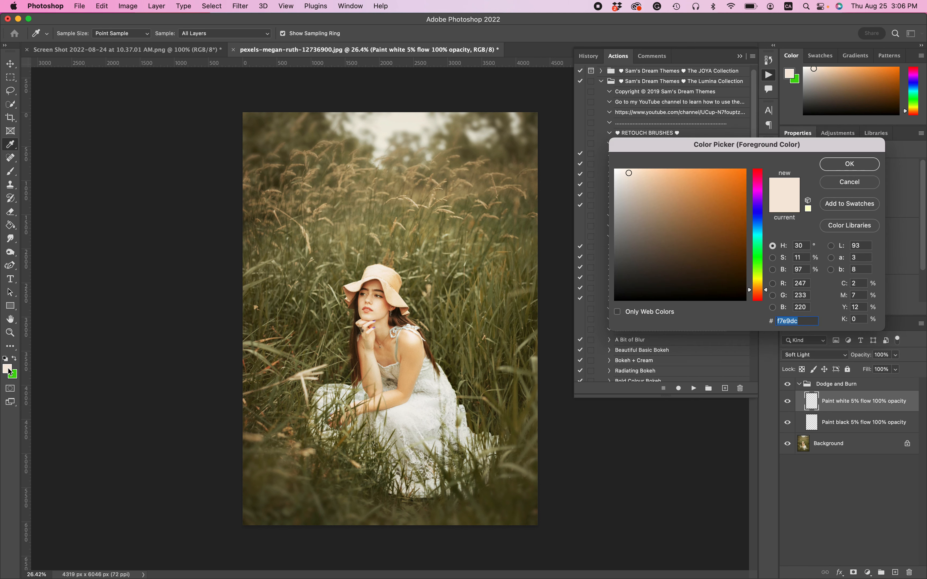
click(614, 170)
click(831, 166)
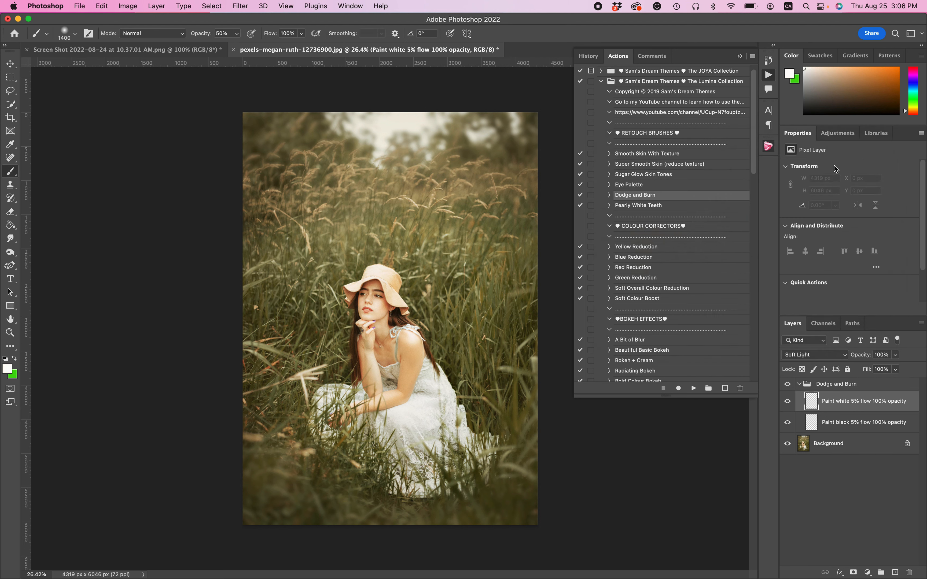
click(238, 36)
drag(238, 44, 325, 44)
click(302, 34)
drag(258, 44, 257, 49)
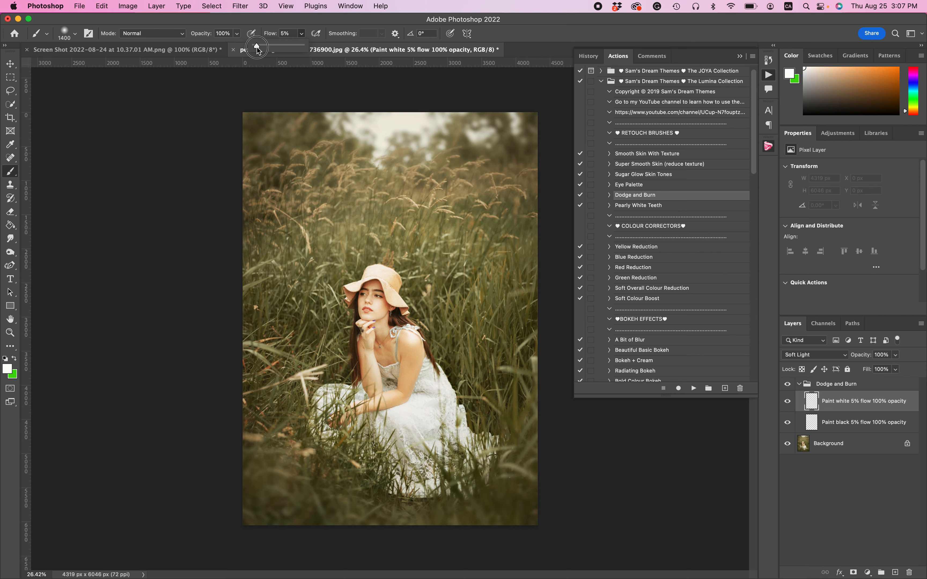
click(254, 24)
- Dodge highlights along the hat's crown and brim with the white brush reduced to 70 px
scroll(299, 186, up, 5)
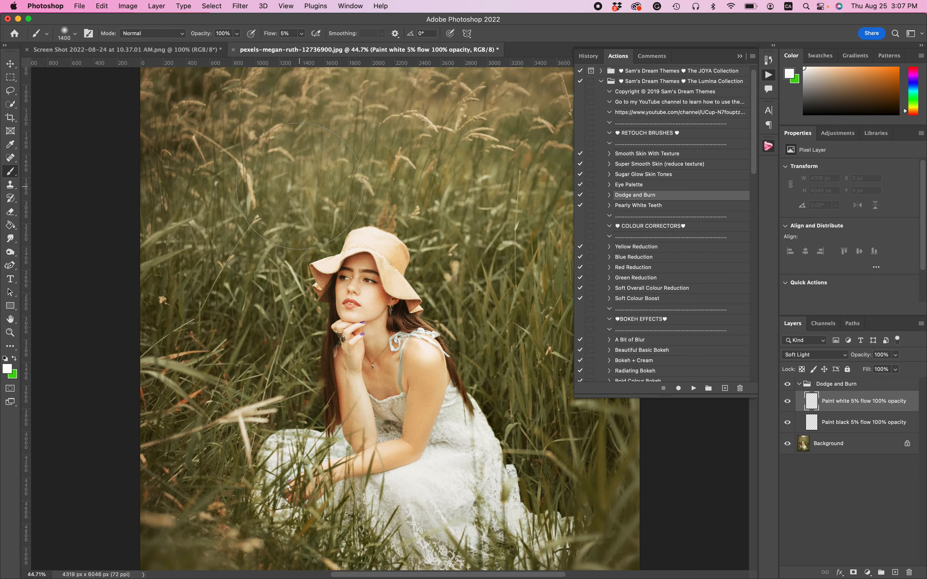
scroll(300, 187, up, 3)
key(bracketleft)
key(bracketleft)
key(bracketleft)
key(bracketleft)
key(bracketleft)
key(bracketleft)
key(bracketleft)
key(bracketleft)
key(bracketleft)
key(bracketleft)
key(bracketleft)
key(bracketleft)
key(bracketleft)
key(bracketleft)
key(bracketleft)
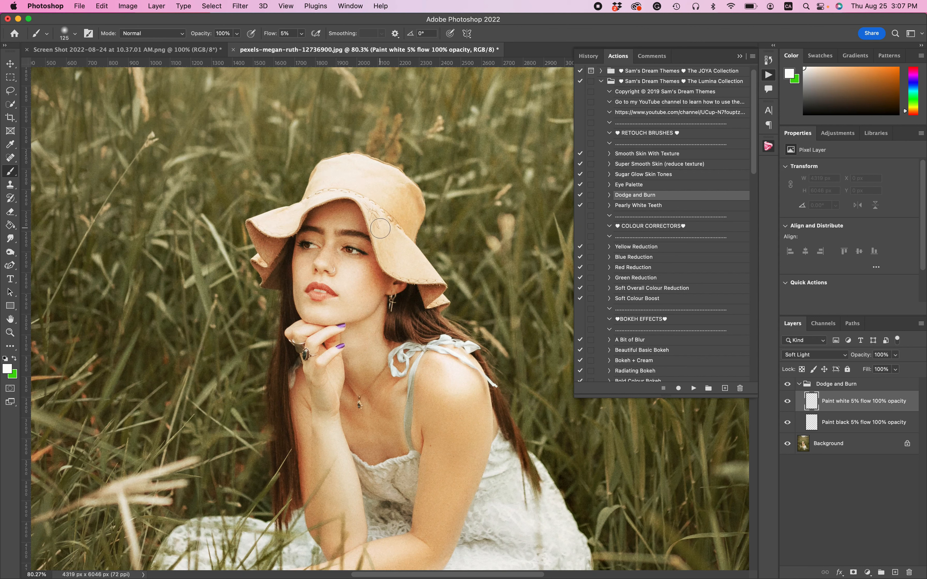
key(bracketleft)
key(bracketleft)
key(bracketleft)
mouse_move(399, 233)
mouse_down()
mouse_move(433, 274)
mouse_move(373, 181)
mouse_move(401, 188)
mouse_move(387, 171)
mouse_move(415, 191)
mouse_move(378, 166)
mouse_move(331, 159)
mouse_up()
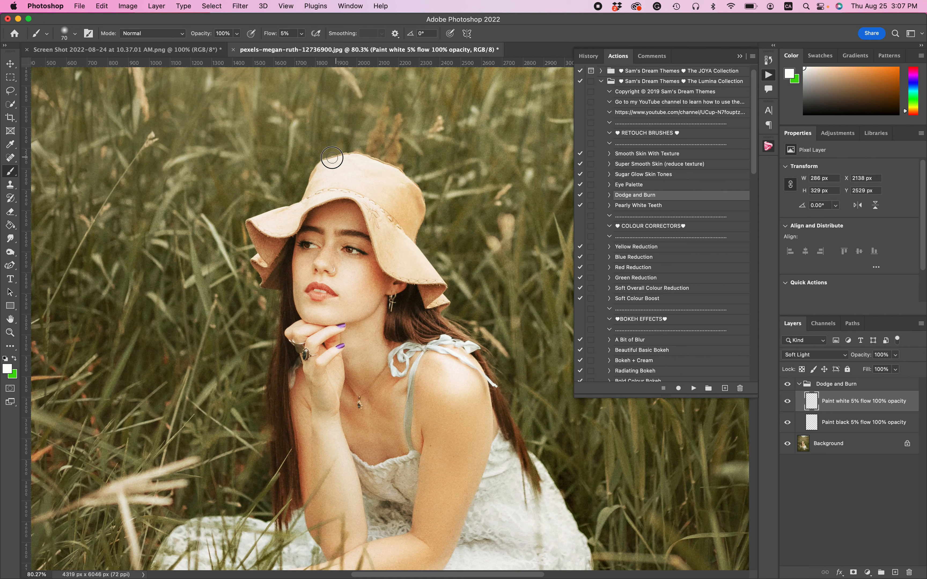
drag(253, 243, 263, 252)
- Dodge highlights on the woman's nose, cheeks and chin, using a finer brush for the nose
key(bracketleft)
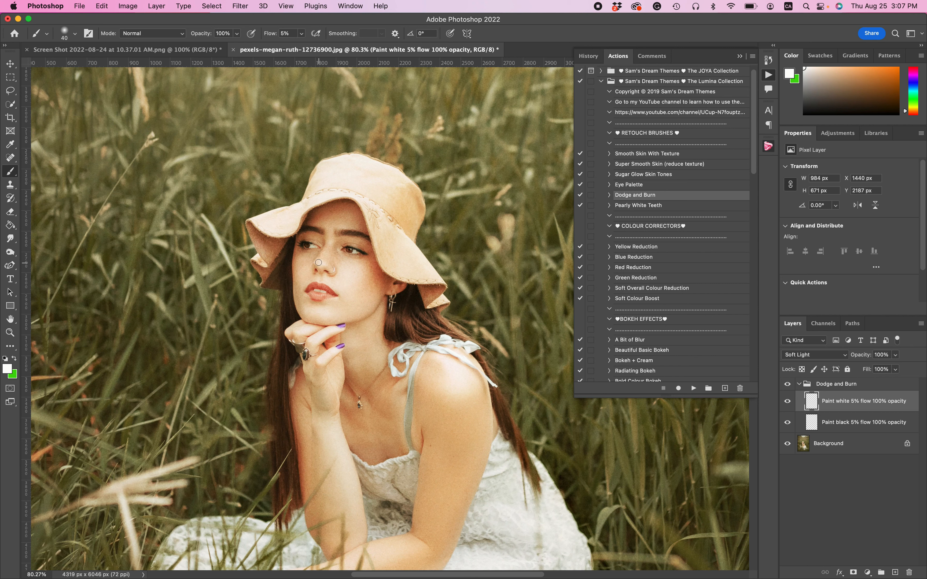
key(bracketleft)
key(bracketright)
mouse_move(325, 249)
mouse_down()
mouse_move(320, 264)
mouse_move(323, 256)
mouse_up()
key(bracketright)
key(bracketright)
key(bracketright)
key(bracketright)
drag(356, 271, 358, 269)
mouse_move(302, 262)
mouse_down()
mouse_move(303, 253)
mouse_move(304, 268)
mouse_up()
mouse_move(307, 305)
mouse_down()
mouse_move(309, 320)
mouse_move(328, 316)
mouse_move(317, 314)
mouse_up()
- Dodge highlights on the fingers of the hand under her chin with a 45 px brush
scroll(316, 314, down, 3)
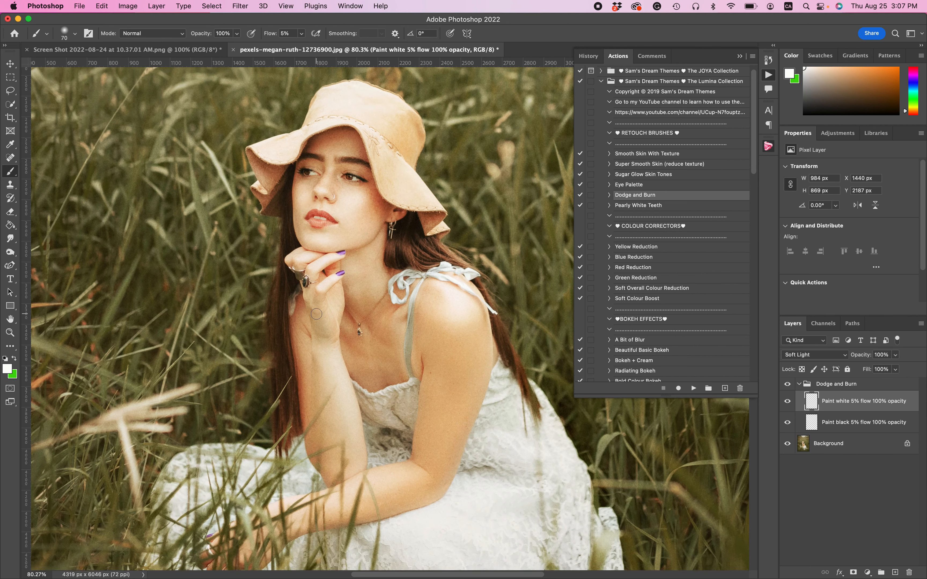
key(bracketleft)
key(bracketleft)
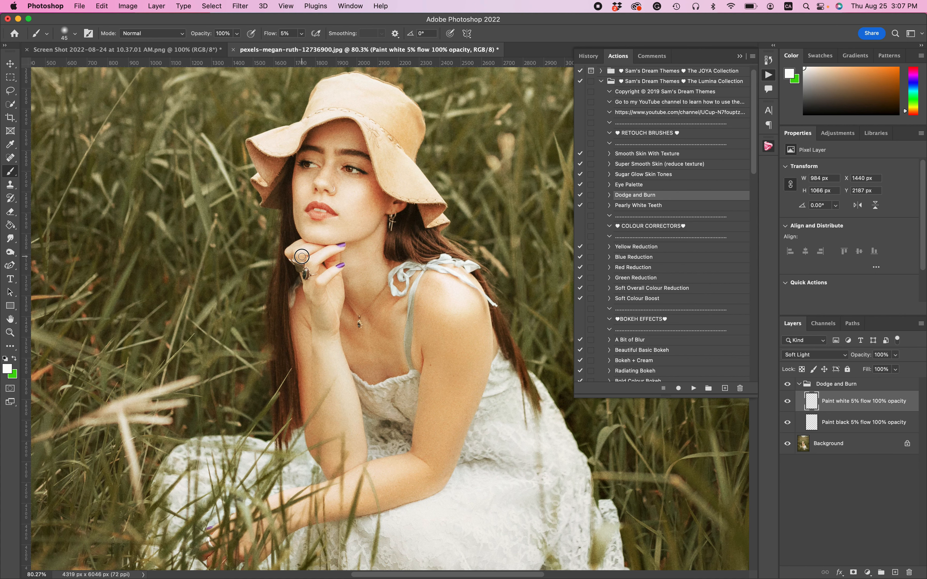
drag(302, 249, 306, 249)
- Dodge the shoulder and upper arm with the white brush enlarged up to 200 px
scroll(301, 252, down, 5)
key(bracketright)
key(bracketright)
key(bracketright)
key(bracketright)
key(bracketright)
key(bracketright)
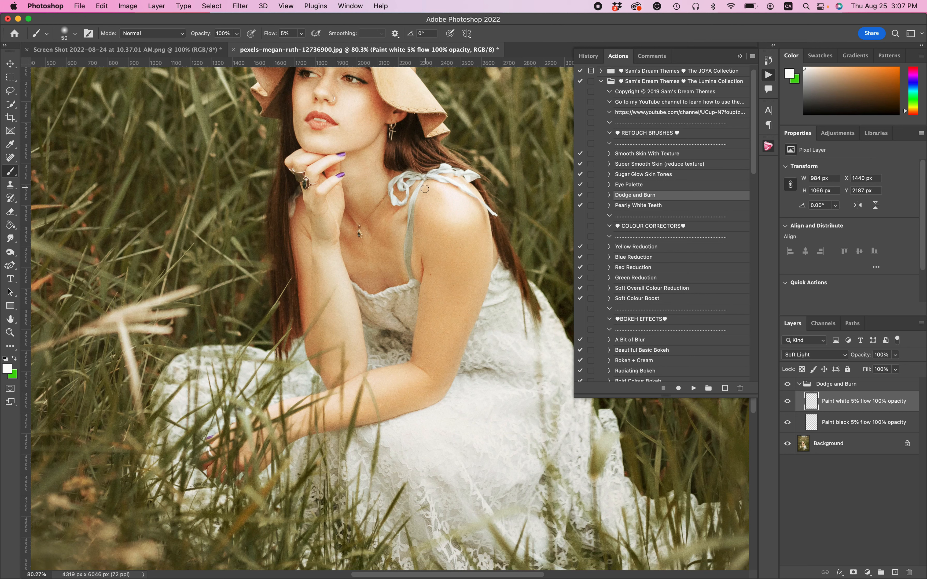
key(bracketright)
mouse_move(450, 206)
mouse_down()
mouse_move(453, 216)
mouse_move(472, 213)
mouse_move(451, 197)
mouse_move(460, 250)
mouse_up()
key(bracketright)
key(bracketright)
key(bracketright)
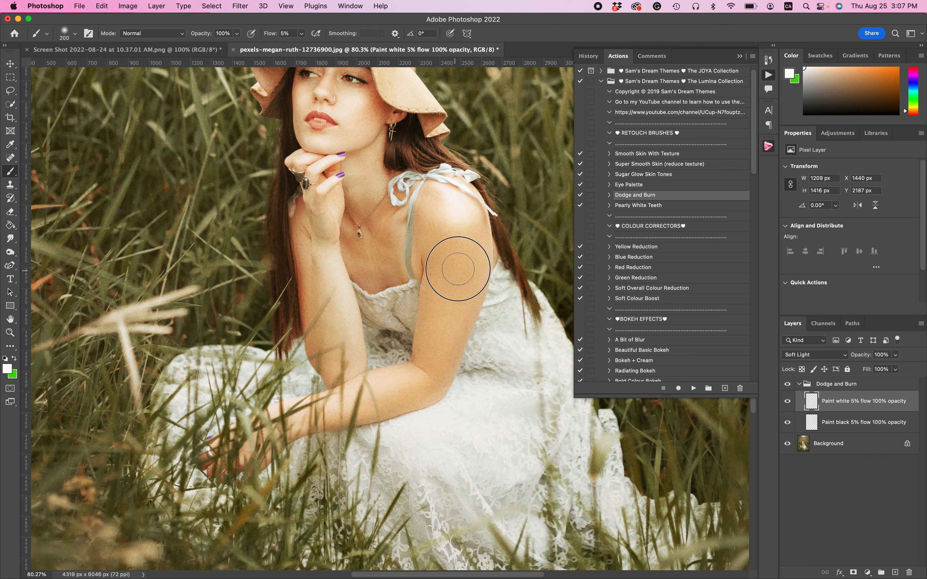
mouse_move(446, 320)
mouse_down()
mouse_move(459, 262)
mouse_move(433, 362)
mouse_move(472, 244)
mouse_move(460, 273)
mouse_up()
- Dodge the forearm resting across her lap with the white brush reduced to 150 px
key(bracketleft)
key(bracketleft)
key(bracketleft)
key(bracketleft)
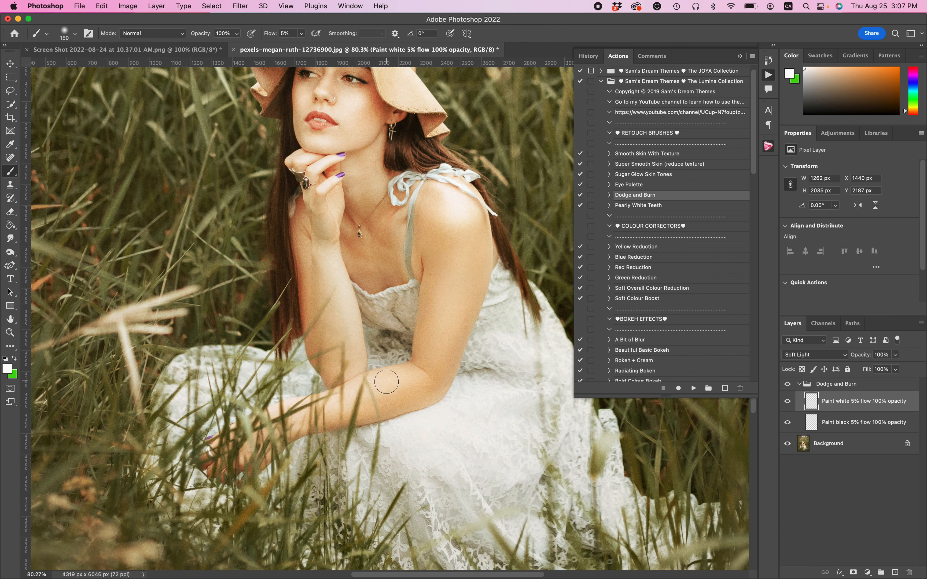
mouse_move(379, 382)
mouse_down()
mouse_move(402, 378)
mouse_move(336, 397)
mouse_up()
- Dodge highlights on the white dress with the white brush, then check the whole photo
key(bracketleft)
key(bracketleft)
key(bracketleft)
key(bracketright)
scroll(306, 215, down, 10)
scroll(307, 215, right, 4)
mouse_move(372, 182)
mouse_down()
mouse_move(449, 182)
mouse_move(385, 175)
mouse_move(429, 179)
mouse_move(399, 173)
mouse_move(395, 134)
mouse_move(439, 137)
mouse_move(420, 147)
mouse_up()
scroll(419, 147, down, 10)
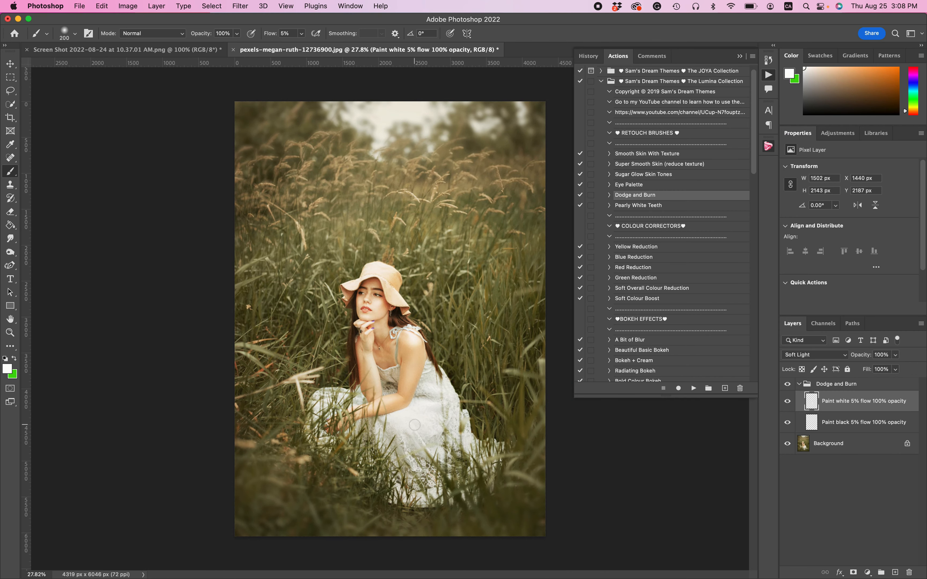
- Dodge the lower dress and the surrounding grass blades with the white brush at 125 to 200 px
mouse_move(407, 424)
mouse_down()
mouse_move(419, 443)
mouse_move(409, 426)
mouse_move(397, 430)
mouse_move(403, 449)
mouse_move(401, 433)
mouse_move(428, 450)
mouse_move(415, 436)
mouse_up()
mouse_move(239, 274)
mouse_down()
mouse_move(265, 256)
mouse_move(274, 262)
mouse_up()
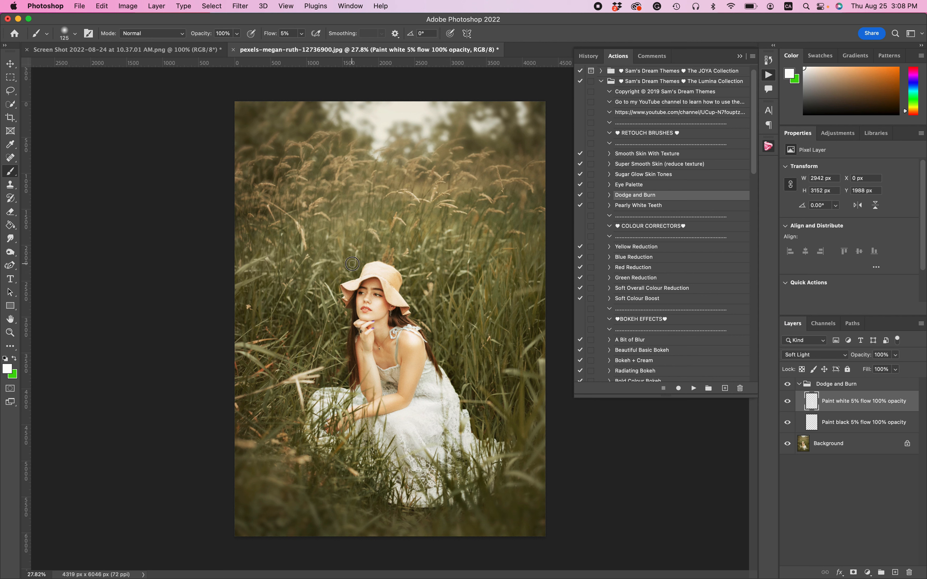
drag(360, 233, 383, 235)
drag(449, 242, 464, 275)
mouse_move(477, 224)
mouse_down()
mouse_move(505, 289)
mouse_move(522, 293)
mouse_move(513, 296)
mouse_up()
mouse_move(512, 367)
mouse_down()
mouse_move(535, 378)
mouse_move(517, 373)
mouse_up()
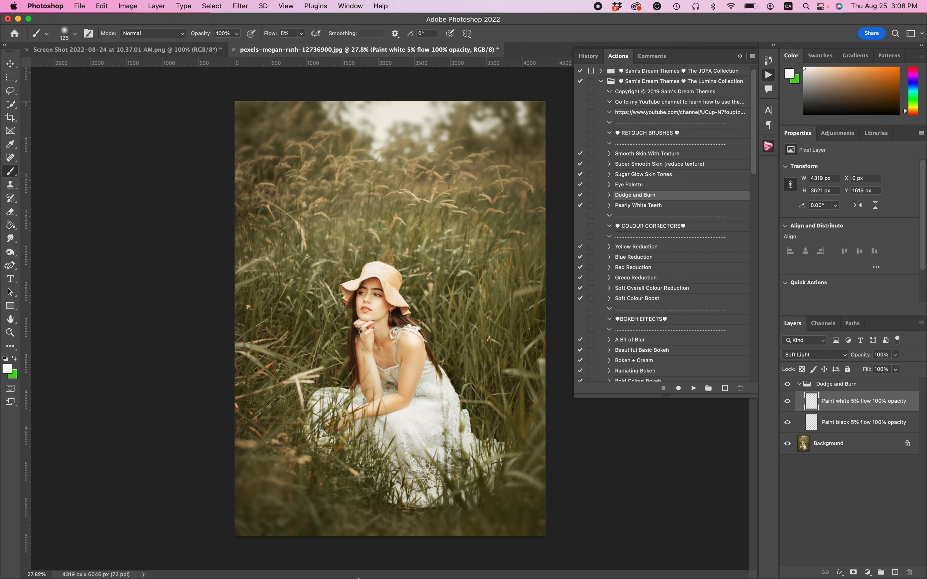
mouse_move(272, 474)
mouse_down()
mouse_move(301, 489)
mouse_move(264, 479)
mouse_move(315, 509)
mouse_move(319, 530)
mouse_move(309, 498)
mouse_up()
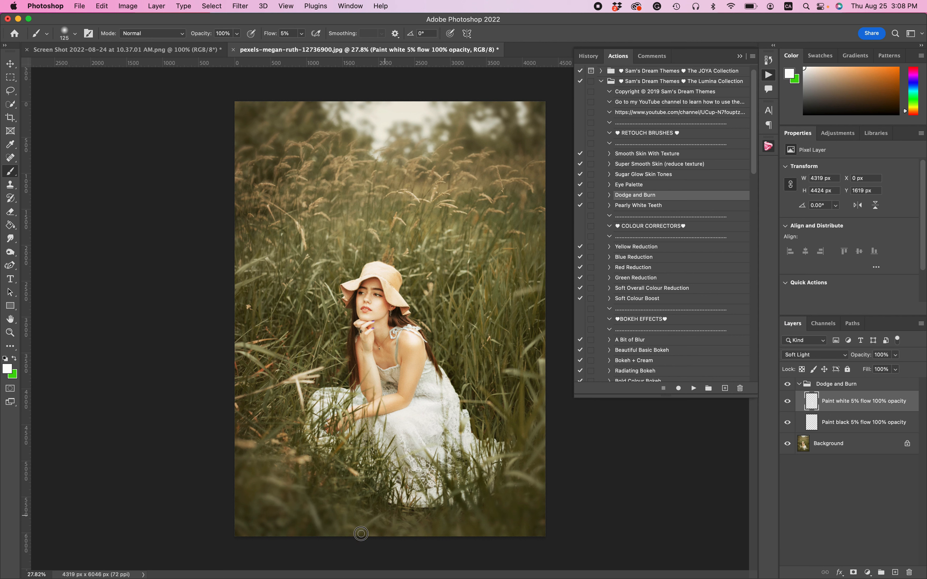
drag(352, 539, 465, 520)
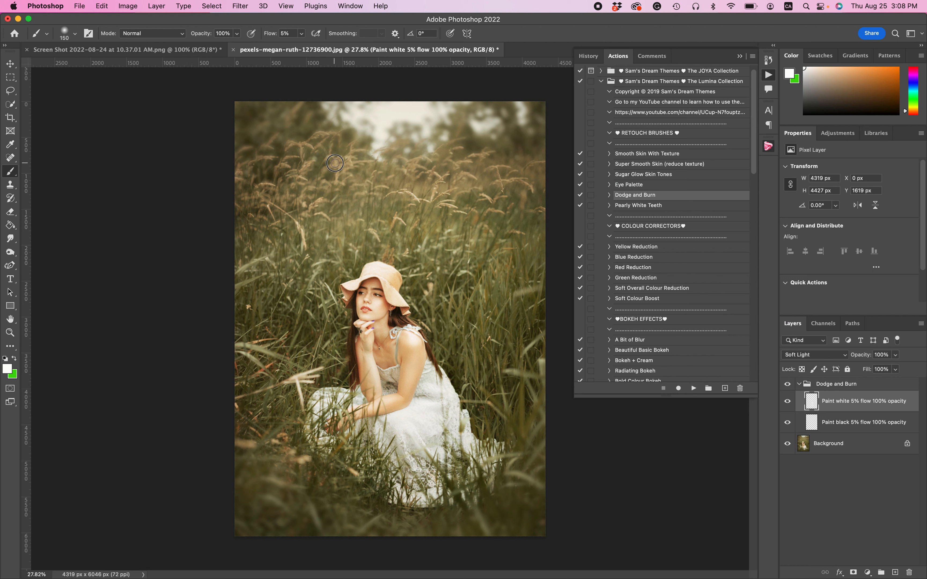
drag(335, 163, 339, 179)
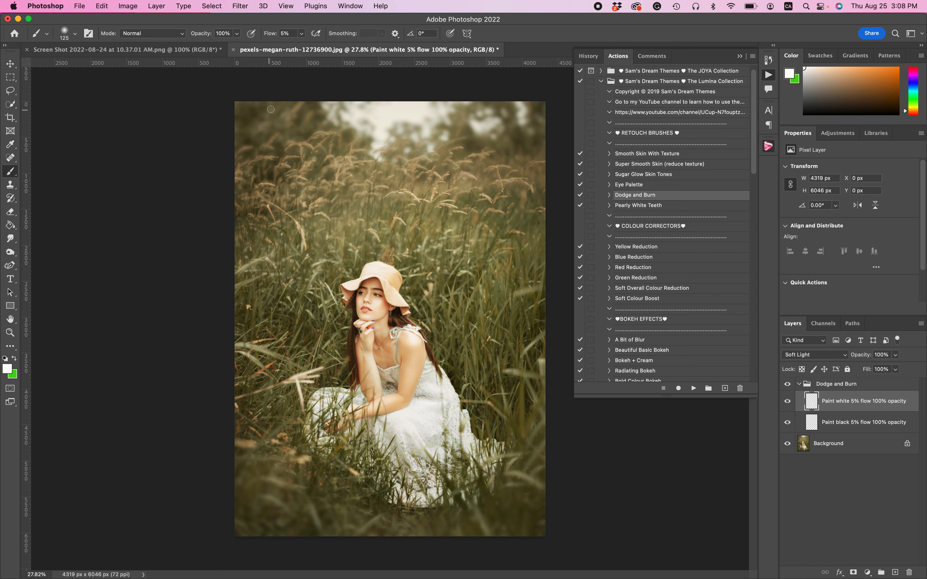
- Select the "Paint black 5% flow 100% opacity" layer and set the foreground colour to near-black 010101
click(812, 422)
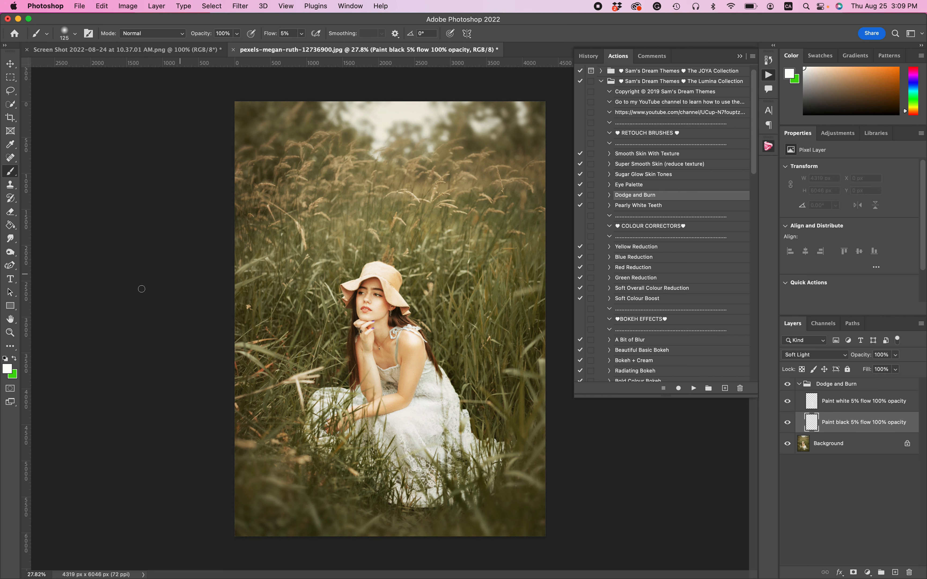
click(15, 361)
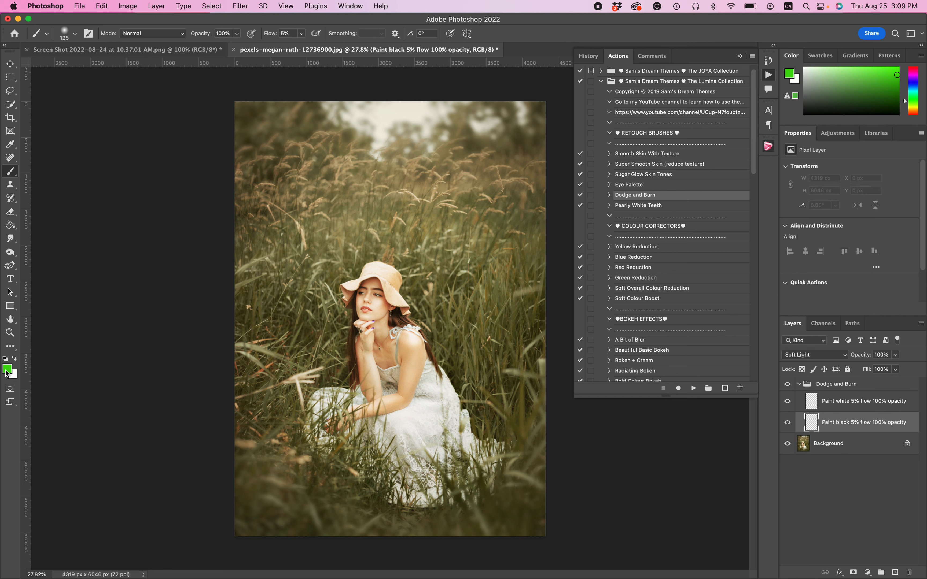
click(6, 371)
click(617, 299)
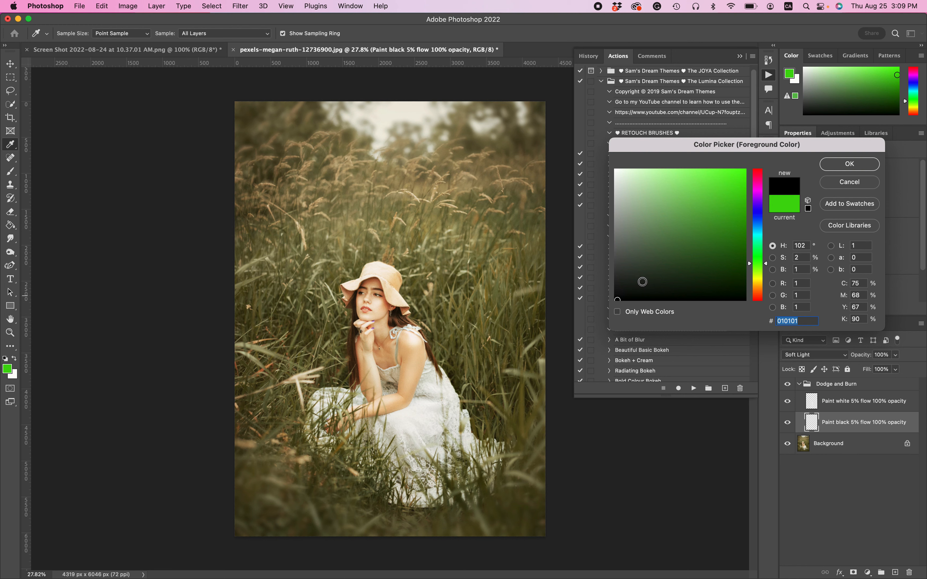
click(840, 164)
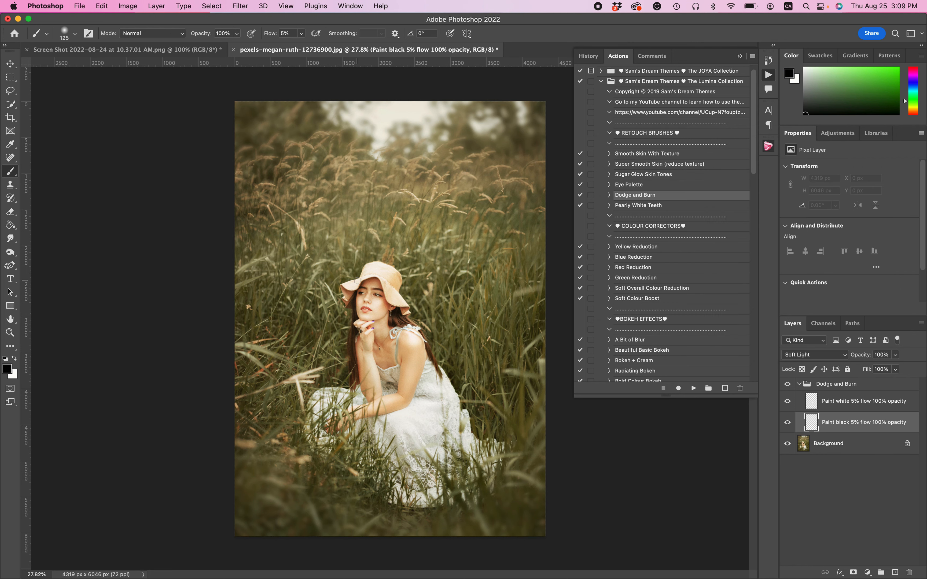
- Burn the shadows and folds of the white dress and around the arms with the black brush at up to 150 px
scroll(357, 280, up, 5)
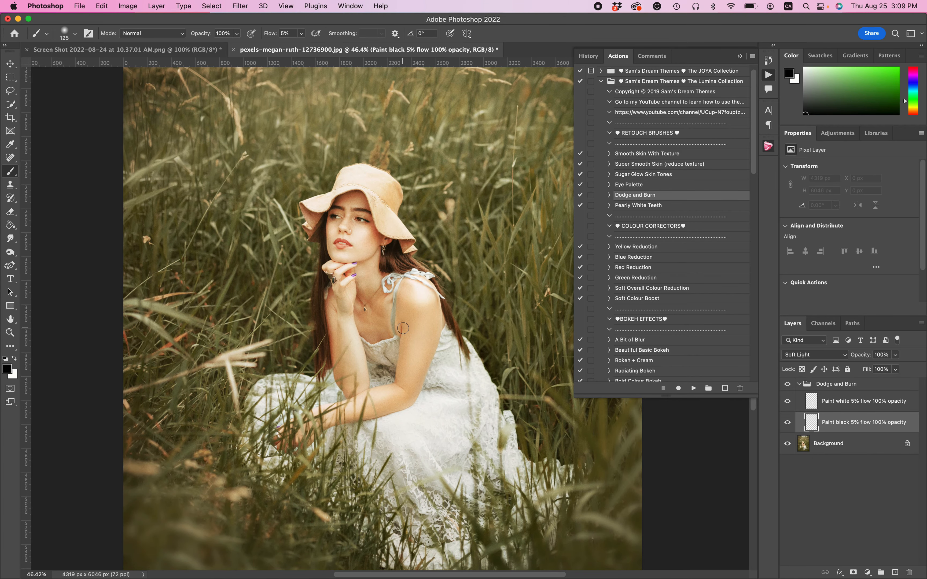
mouse_move(402, 326)
mouse_down()
mouse_move(385, 383)
mouse_move(404, 388)
mouse_move(390, 382)
mouse_move(398, 353)
mouse_move(438, 322)
mouse_move(424, 371)
mouse_move(443, 325)
mouse_move(415, 398)
mouse_move(368, 423)
mouse_move(434, 390)
mouse_up()
key(bracketleft)
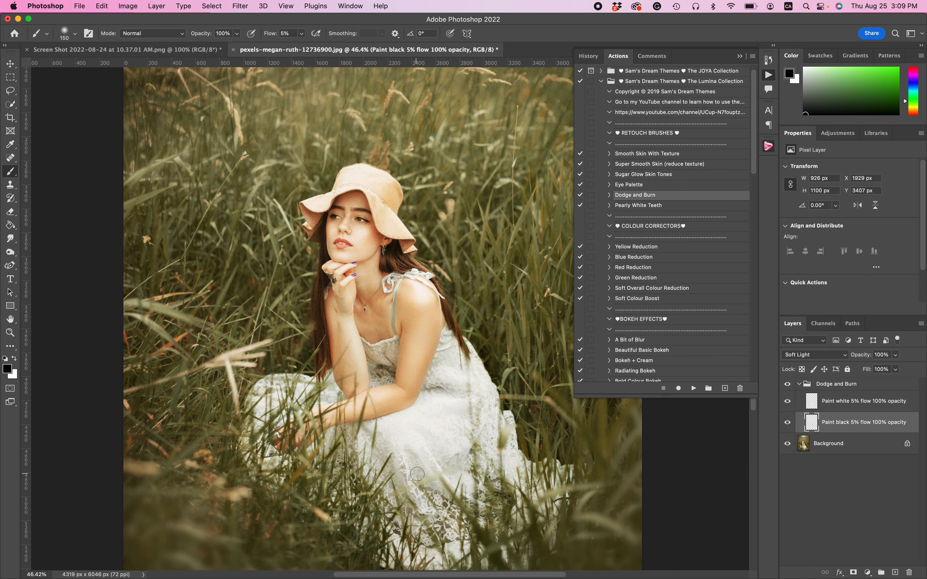
mouse_move(417, 474)
mouse_down()
mouse_move(425, 497)
mouse_move(410, 466)
mouse_move(444, 500)
mouse_move(413, 469)
mouse_move(459, 485)
mouse_move(456, 467)
mouse_up()
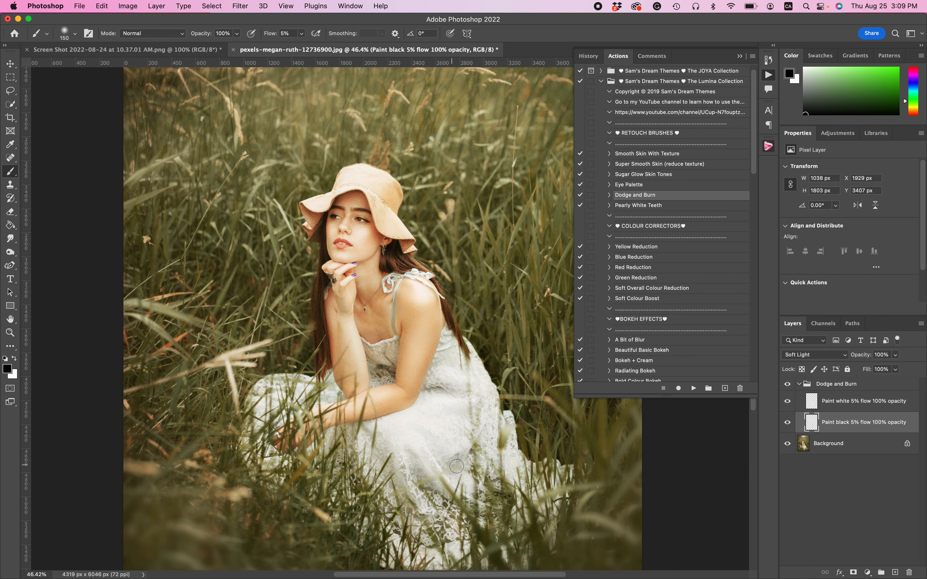
mouse_move(343, 386)
mouse_down()
mouse_move(331, 301)
mouse_move(357, 304)
mouse_move(355, 262)
mouse_move(378, 246)
mouse_move(364, 262)
mouse_move(367, 196)
mouse_move(307, 207)
mouse_move(315, 213)
mouse_move(306, 227)
mouse_move(396, 194)
mouse_move(391, 183)
mouse_move(415, 241)
mouse_move(404, 251)
mouse_move(452, 332)
mouse_up()
scroll(452, 332, down, 2)
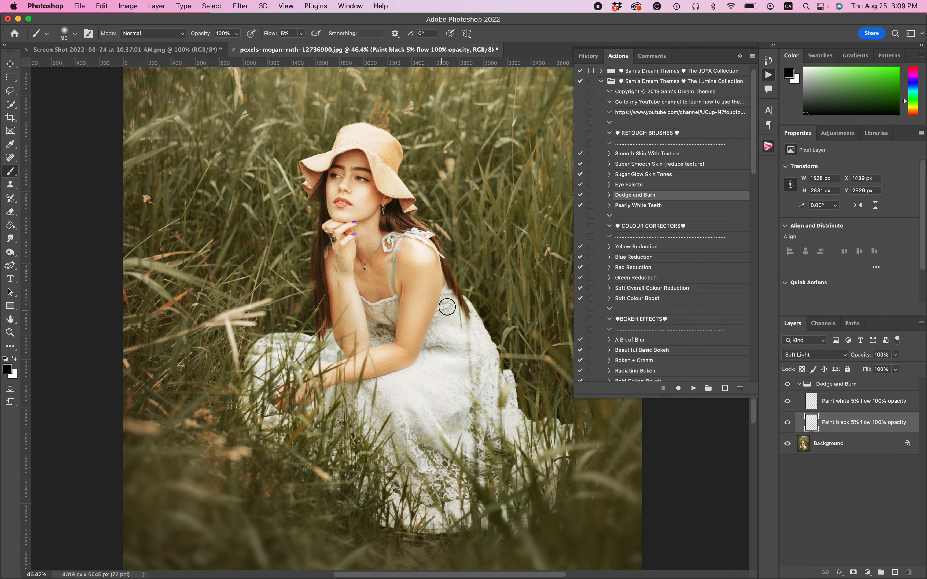
- Burn the grass beside the dress and near the hat with the black brush at 125 px
scroll(450, 299, down, 5)
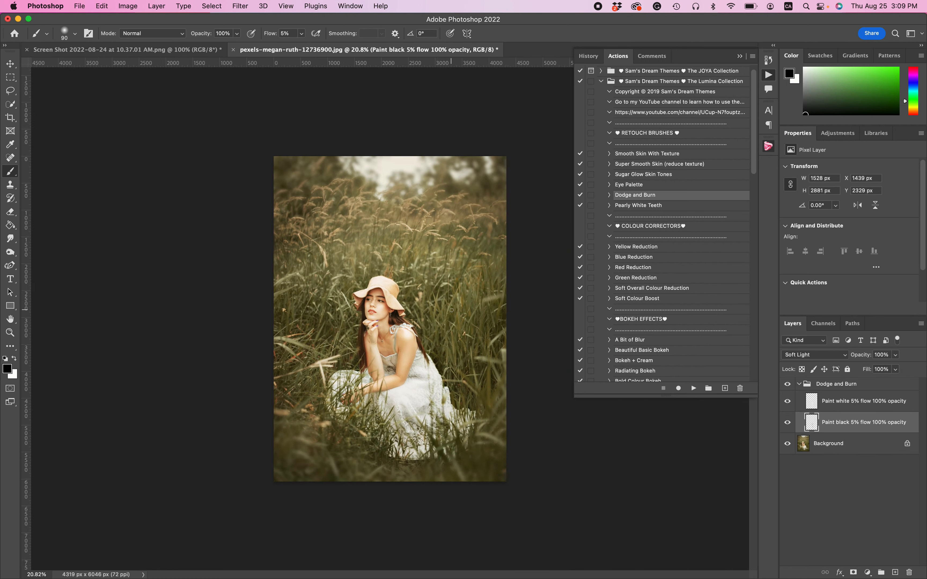
scroll(398, 316, up, 1)
key(bracketright)
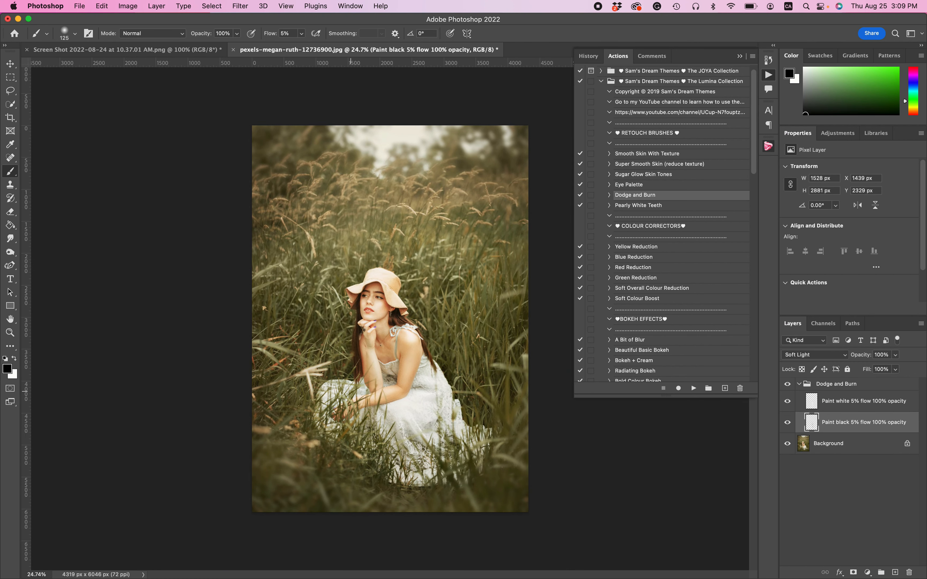
drag(351, 388, 326, 388)
drag(457, 280, 454, 278)
- Burn the upper background and both upper corners of the photo with a much larger black brush
key(bracketright)
key(bracketright)
key(bracketright)
key(bracketright)
key(bracketright)
key(bracketright)
mouse_move(445, 150)
mouse_down()
mouse_move(461, 138)
mouse_move(470, 157)
mouse_move(513, 154)
mouse_up()
key(bracketright)
key(bracketright)
key(bracketright)
key(bracketright)
key(bracketright)
mouse_move(272, 156)
mouse_down()
mouse_move(310, 147)
mouse_move(307, 131)
mouse_move(264, 140)
mouse_move(280, 188)
mouse_up()
- Reduce the black brush to 250 px and burn the grass along the left edge and behind her back
key(bracketleft)
key(bracketleft)
key(bracketleft)
key(bracketleft)
key(bracketleft)
key(bracketleft)
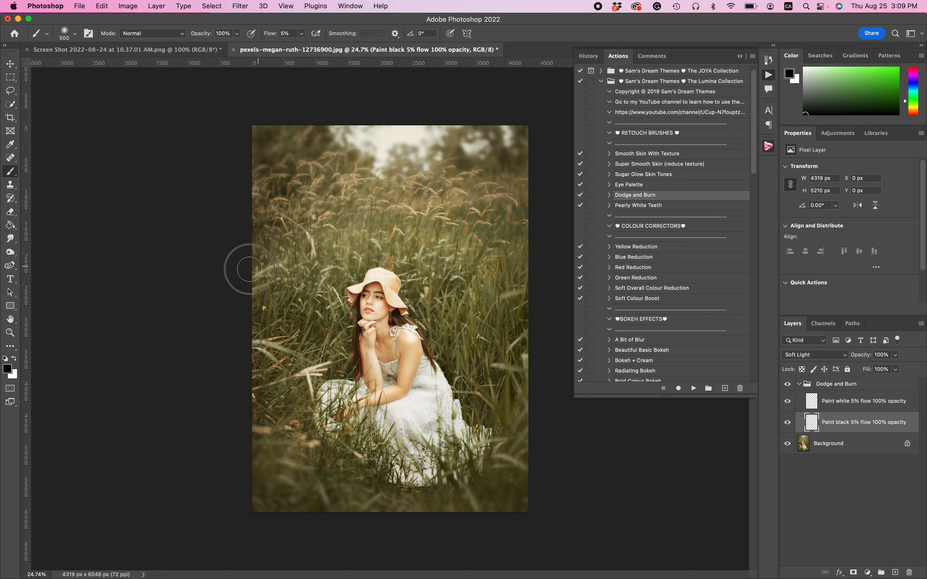
key(bracketleft)
key(bracketleft)
key(bracketleft)
drag(258, 400, 293, 379)
mouse_move(248, 349)
mouse_down()
mouse_move(282, 350)
mouse_move(253, 324)
mouse_up()
drag(453, 290, 453, 312)
drag(431, 346, 453, 369)
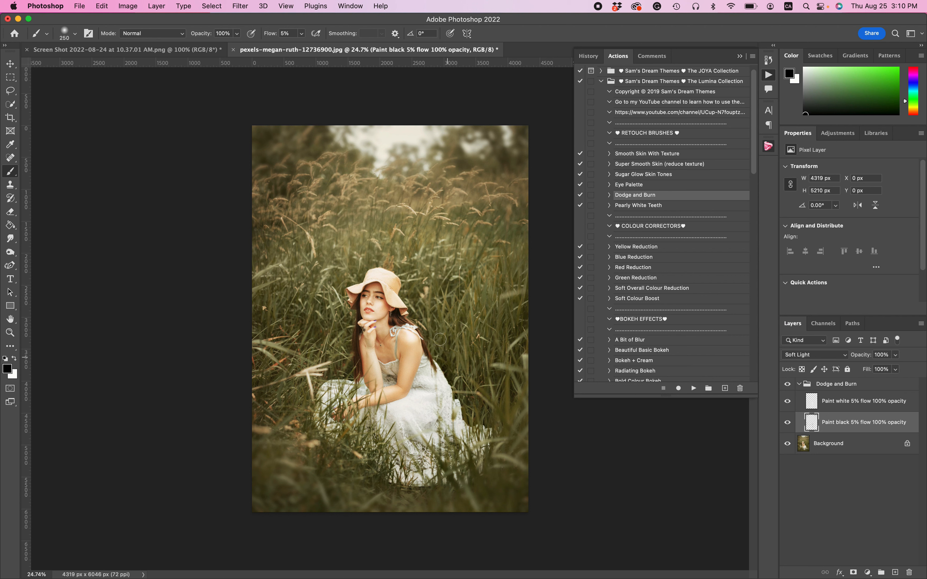
- Burn the grass above the hat, on both sides and below the dress with the 250 px black brush
mouse_move(414, 302)
mouse_down()
mouse_move(396, 259)
mouse_move(410, 259)
mouse_move(410, 233)
mouse_up()
mouse_move(463, 216)
mouse_down()
mouse_move(492, 237)
mouse_move(508, 218)
mouse_move(521, 261)
mouse_up()
mouse_move(362, 211)
mouse_down()
mouse_move(307, 237)
mouse_move(323, 240)
mouse_move(320, 257)
mouse_move(290, 242)
mouse_move(303, 239)
mouse_move(274, 248)
mouse_move(274, 237)
mouse_move(263, 256)
mouse_up()
mouse_move(484, 481)
mouse_down()
mouse_move(486, 500)
mouse_move(510, 501)
mouse_move(516, 518)
mouse_move(527, 512)
mouse_move(428, 522)
mouse_move(441, 502)
mouse_move(462, 508)
mouse_move(381, 522)
mouse_move(383, 514)
mouse_move(329, 497)
mouse_move(339, 494)
mouse_move(362, 500)
mouse_move(358, 509)
mouse_move(295, 511)
mouse_move(306, 499)
mouse_move(276, 500)
mouse_move(257, 398)
mouse_move(267, 430)
mouse_move(279, 409)
mouse_up()
mouse_move(336, 329)
mouse_down()
mouse_move(331, 300)
mouse_move(339, 263)
mouse_move(336, 281)
mouse_move(325, 240)
mouse_move(333, 255)
mouse_move(371, 246)
mouse_move(355, 247)
mouse_move(400, 226)
mouse_up()
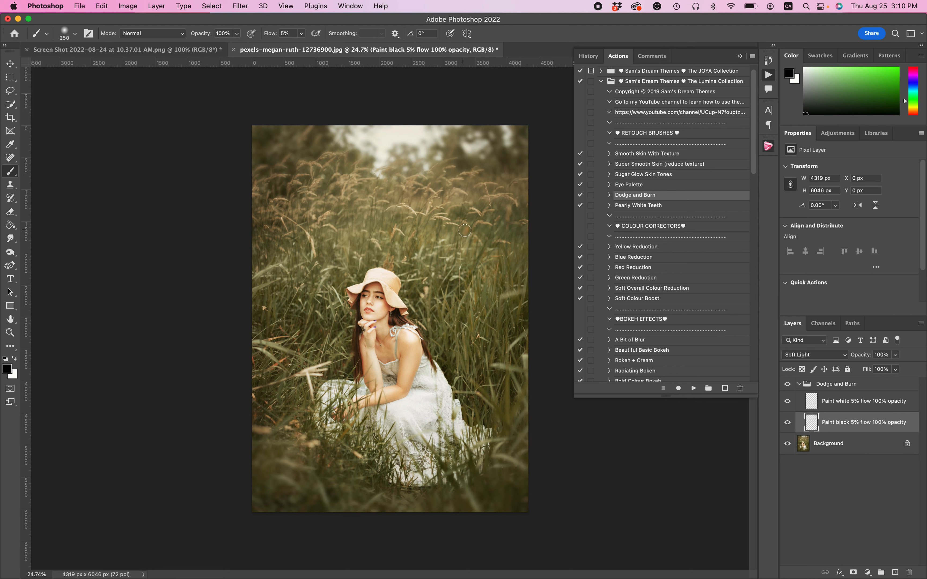
scroll(551, 377, down, 1)
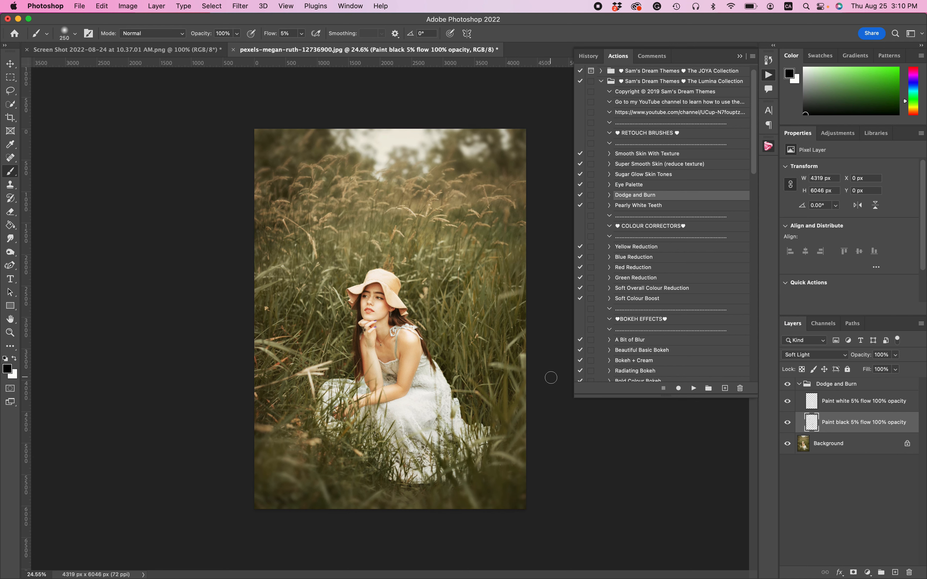
- Flatten the dodge and burn layers into the background, then check the photo at different magnifications
click(240, 6)
mouse_move(157, 6)
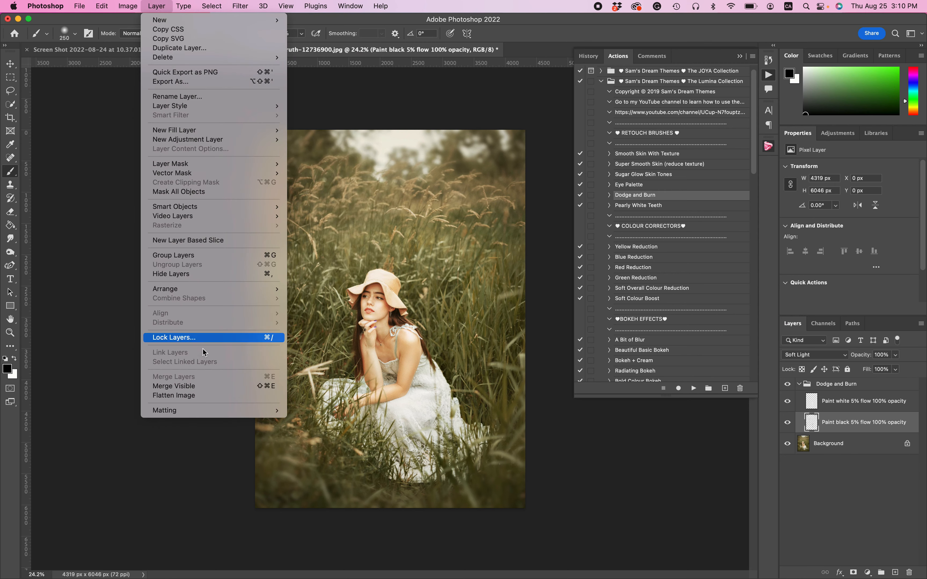
click(207, 399)
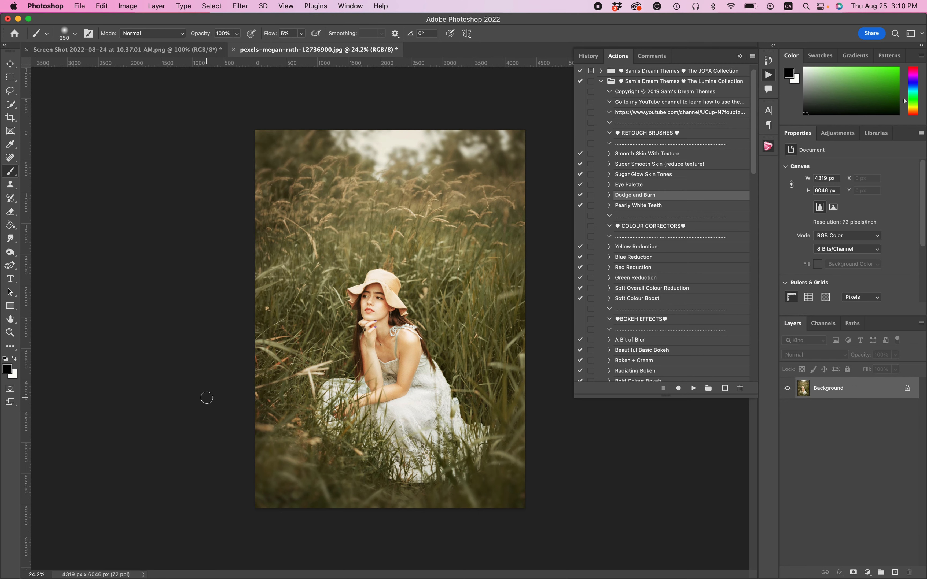
scroll(207, 398, up, 5)
scroll(207, 398, down, 6)
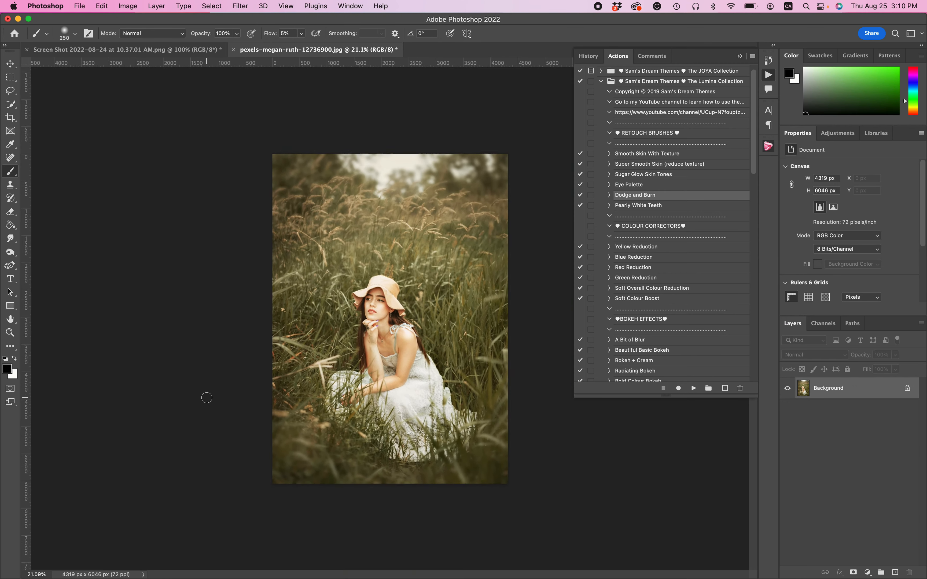
scroll(206, 398, up, 1)
scroll(206, 398, up, 2)
scroll(207, 398, down, 3)
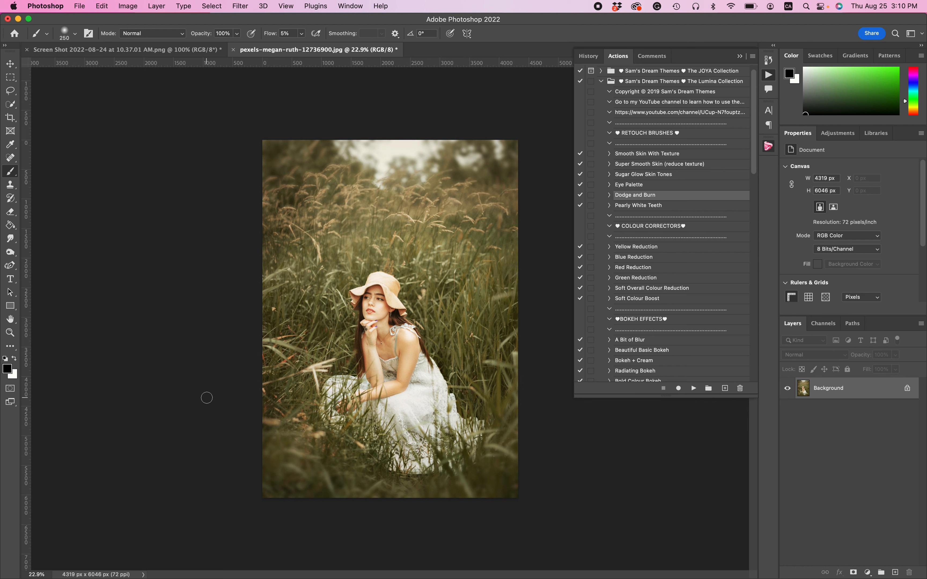
- Place Center Glory Soft.png as a linked overlay, scaled to about 753% and positioned over the top of the photo
click(77, 5)
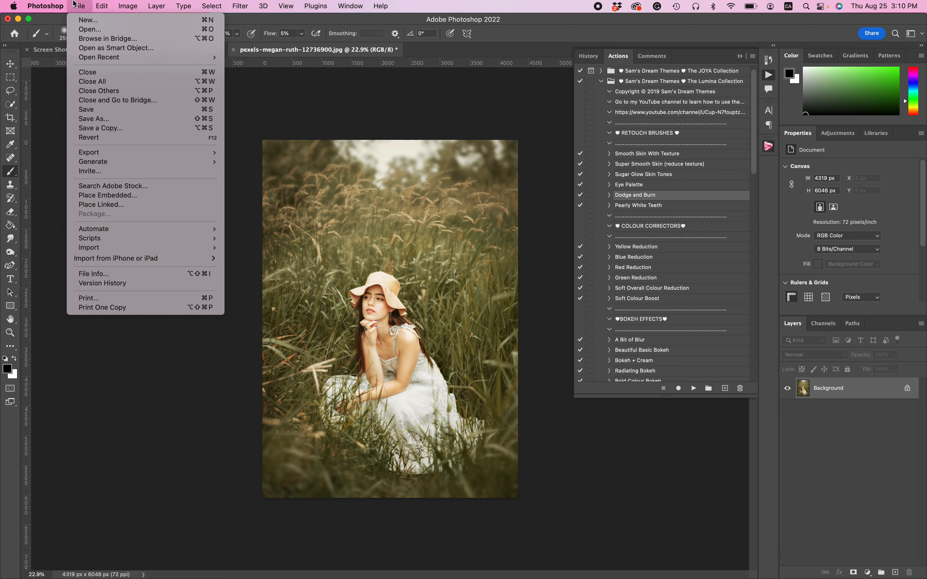
click(114, 205)
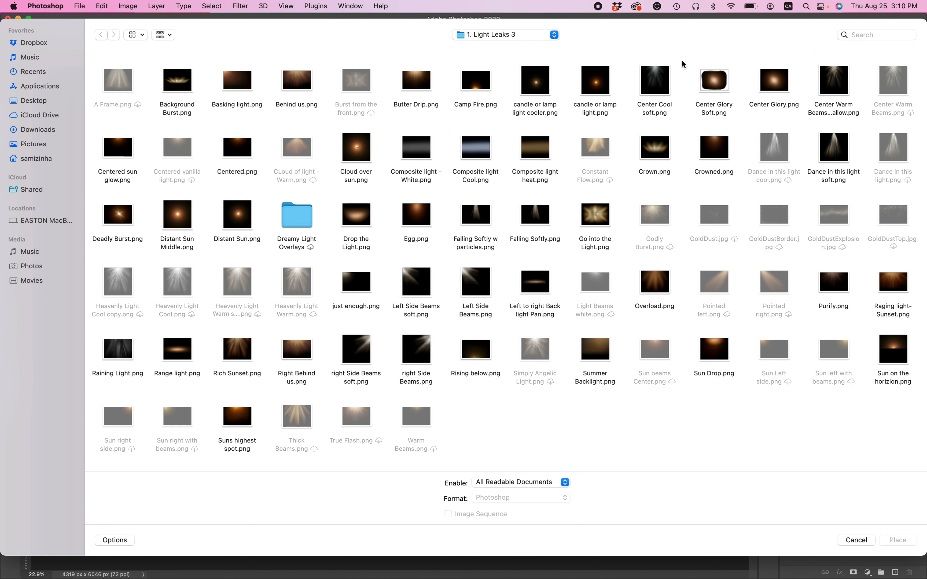
double_click(715, 83)
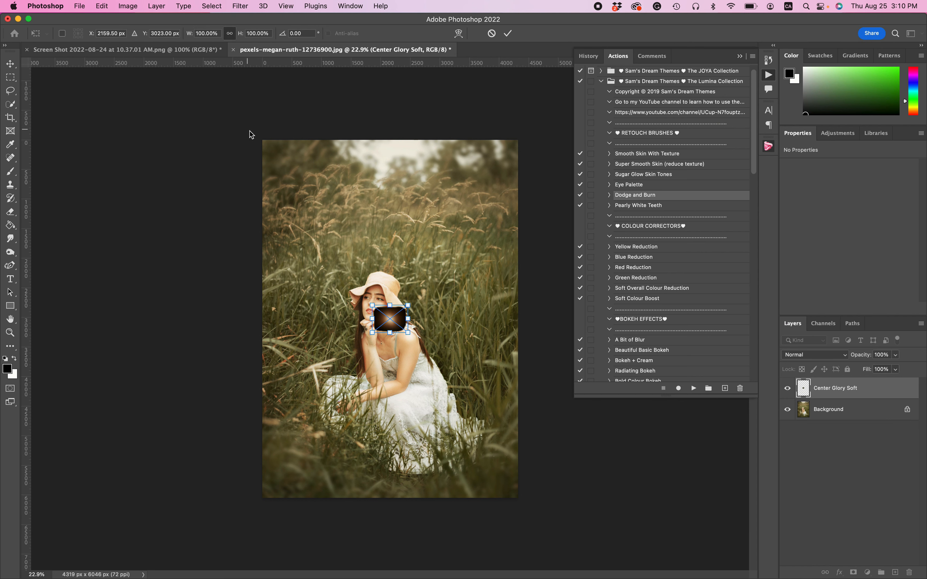
drag(408, 306, 646, 123)
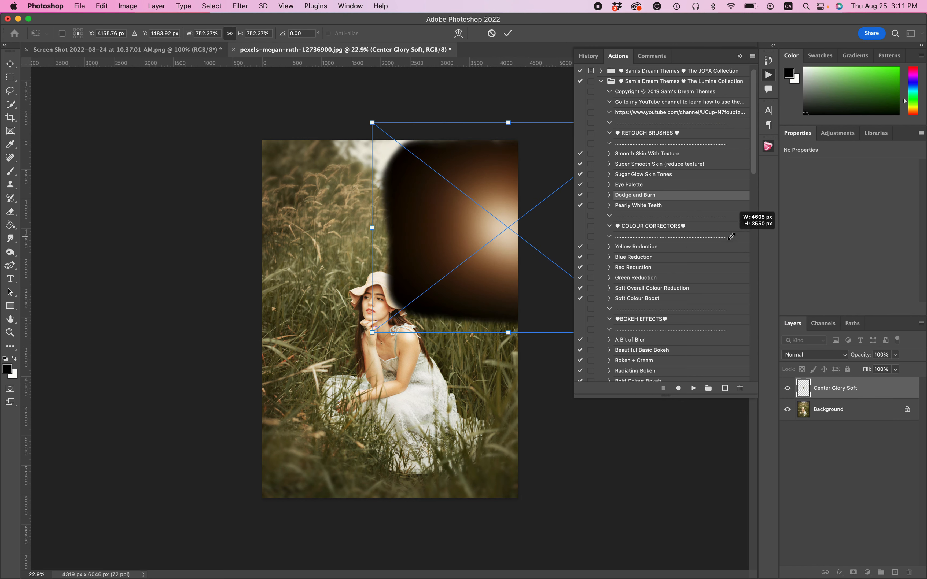
drag(435, 196, 390, 142)
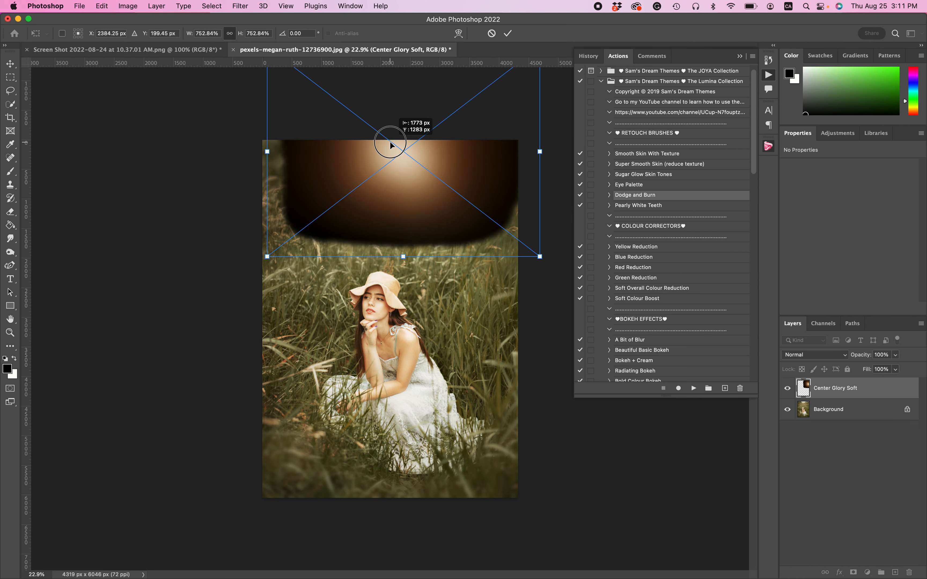
key(Return)
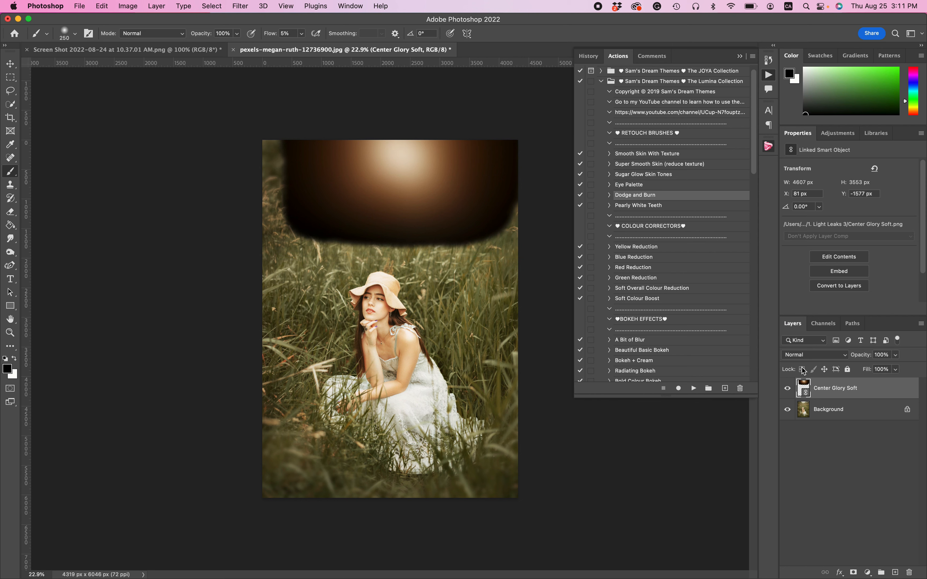
- Set the light overlay's blend mode to Screen and shift it slightly to centre the glow over the bright sky
click(804, 355)
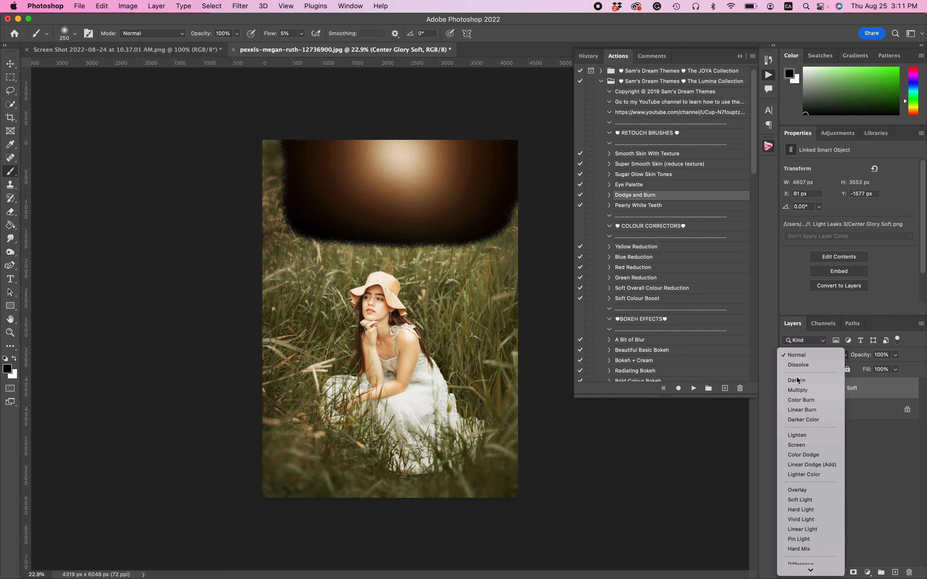
click(797, 445)
click(10, 62)
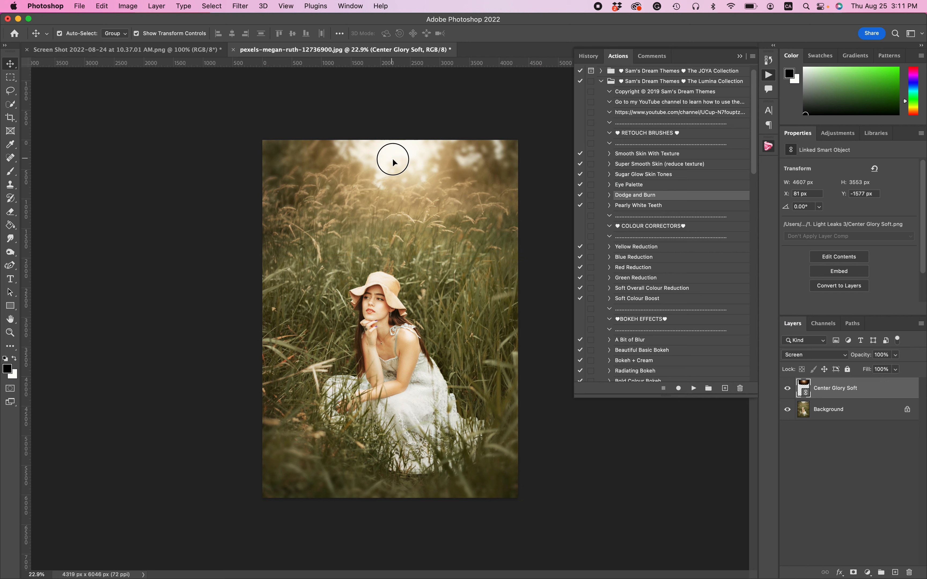
mouse_move(393, 160)
mouse_down()
mouse_move(410, 186)
mouse_move(403, 159)
mouse_up()
- Flatten the light overlay into the background and check the whole photo
click(157, 6)
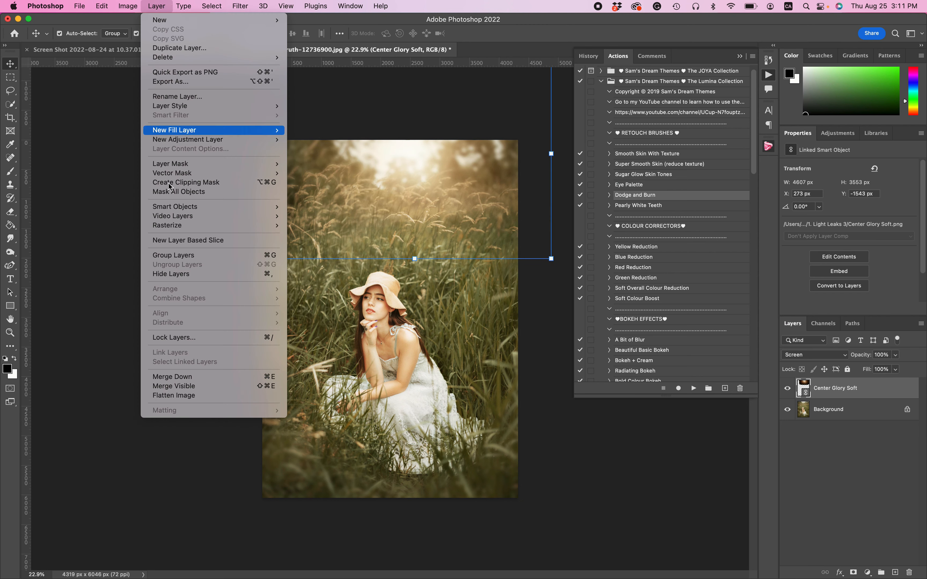
click(192, 395)
scroll(127, 237, down, 5)
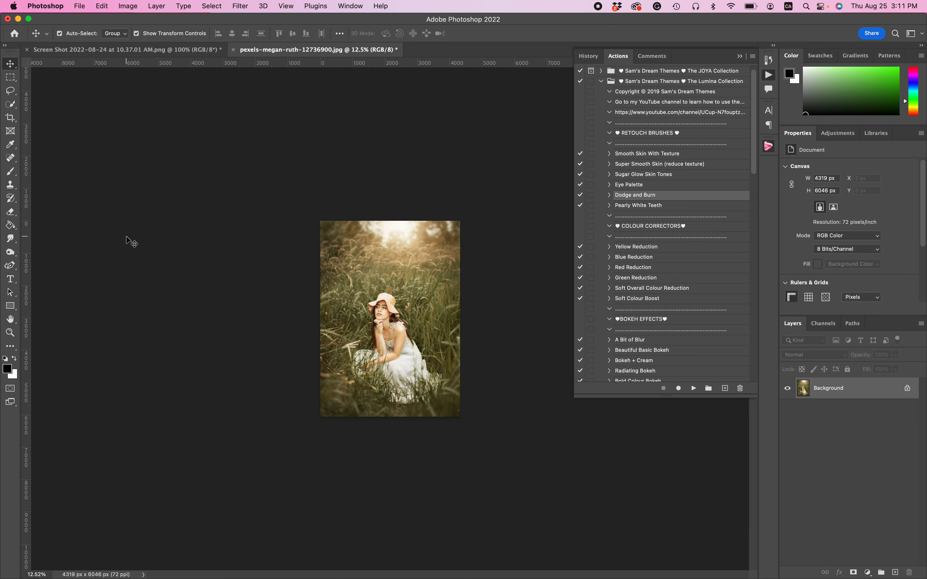
scroll(126, 238, up, 5)
click(53, 5)
mouse_move(80, 5)
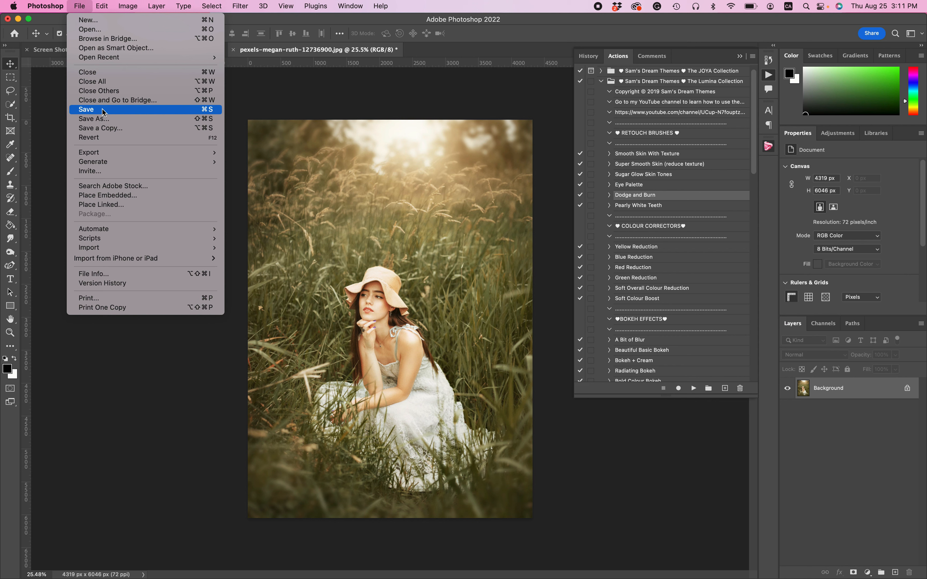
click(80, 4)
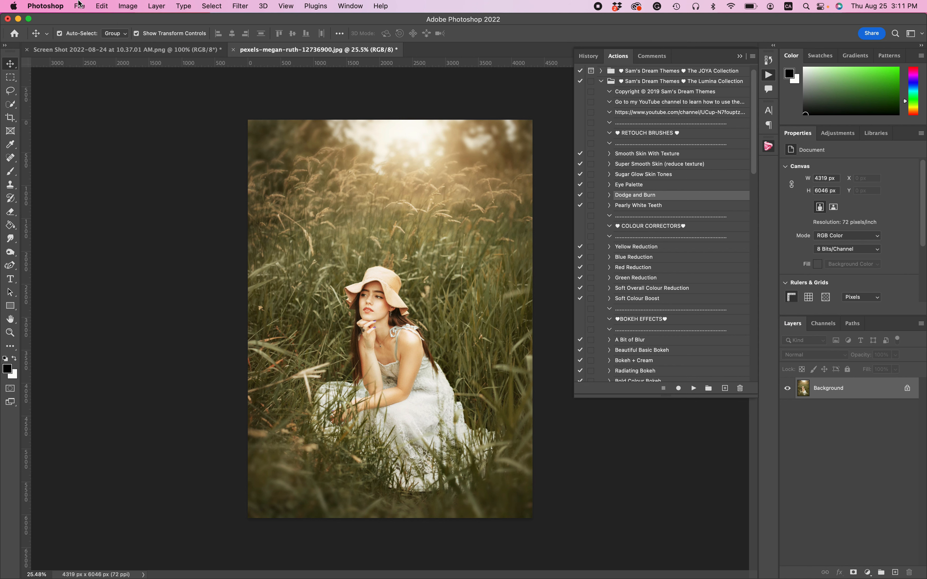